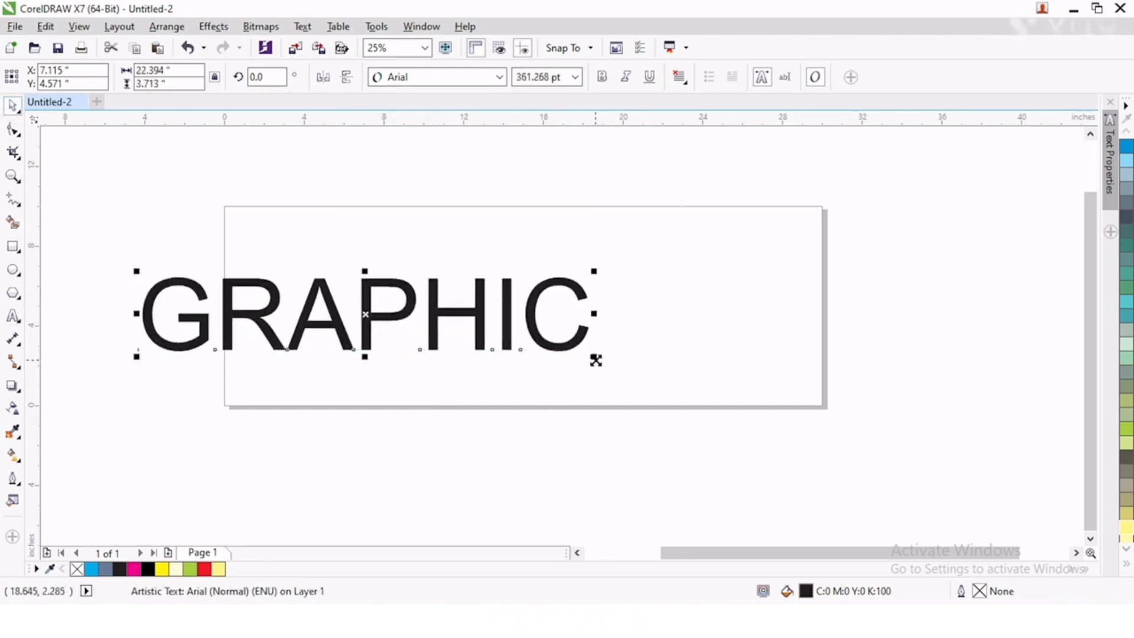
Enlarge the GRAPHIC text to about 412 pt, make it bold and centre it on the page.
{"action": "left_click_drag", "start_coordinate": [595, 360], "coordinate": [598, 375]}
{"action": "key", "text": "p"}
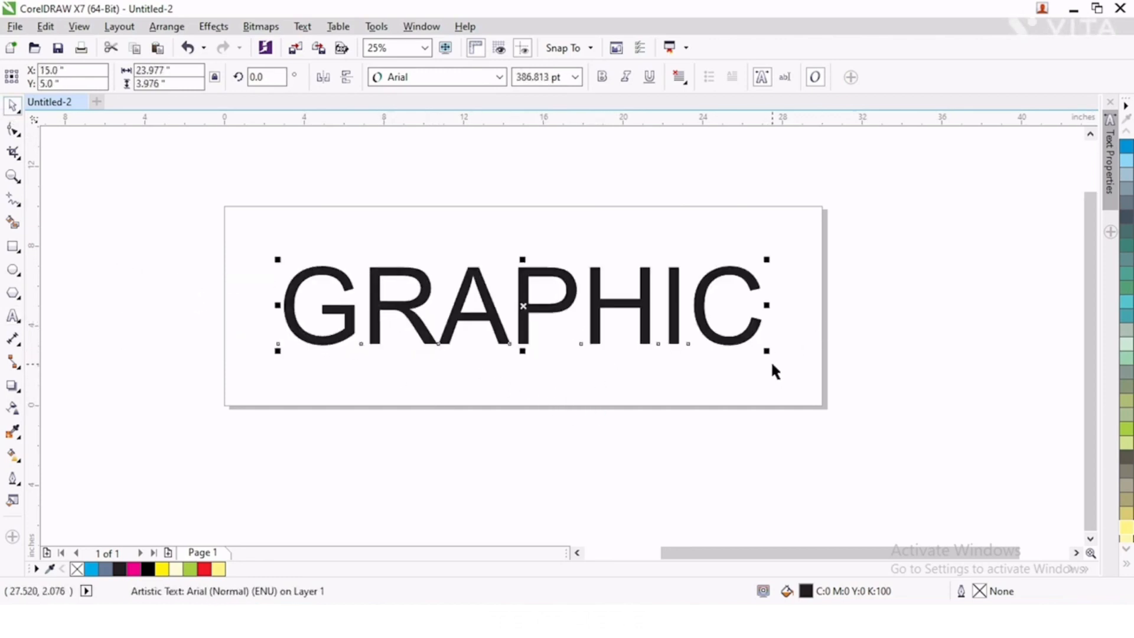
{"action": "left_click_drag", "start_coordinate": [770, 353], "coordinate": [786, 366]}
{"action": "key", "text": "ctrl+b"}
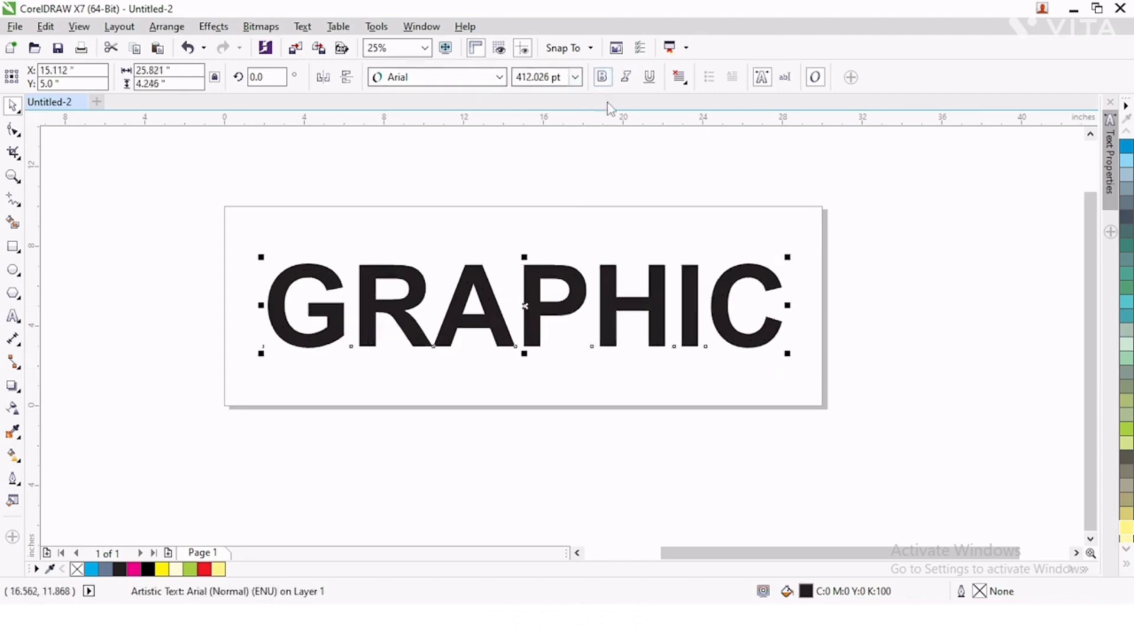
{"action": "key", "text": "p"}
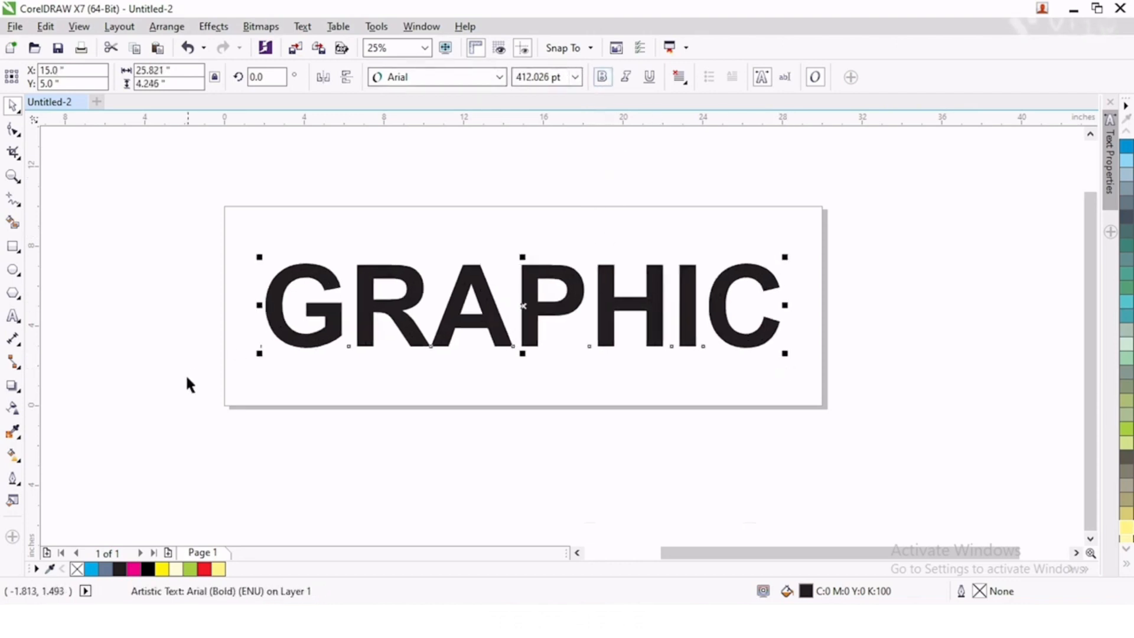
Break the GRAPHIC text apart into separate letters and convert the letters G through I to curves.
{"action": "left_click", "coordinate": [170, 28]}
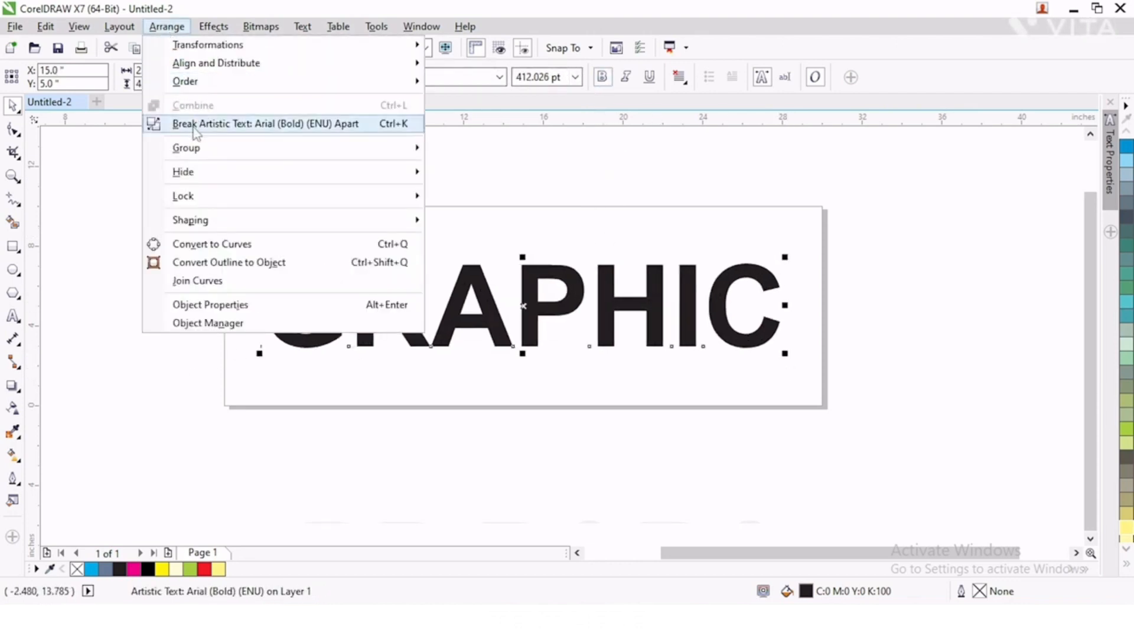
{"action": "left_click", "coordinate": [222, 126]}
{"action": "left_click_drag", "start_coordinate": [222, 234], "coordinate": [788, 393]}
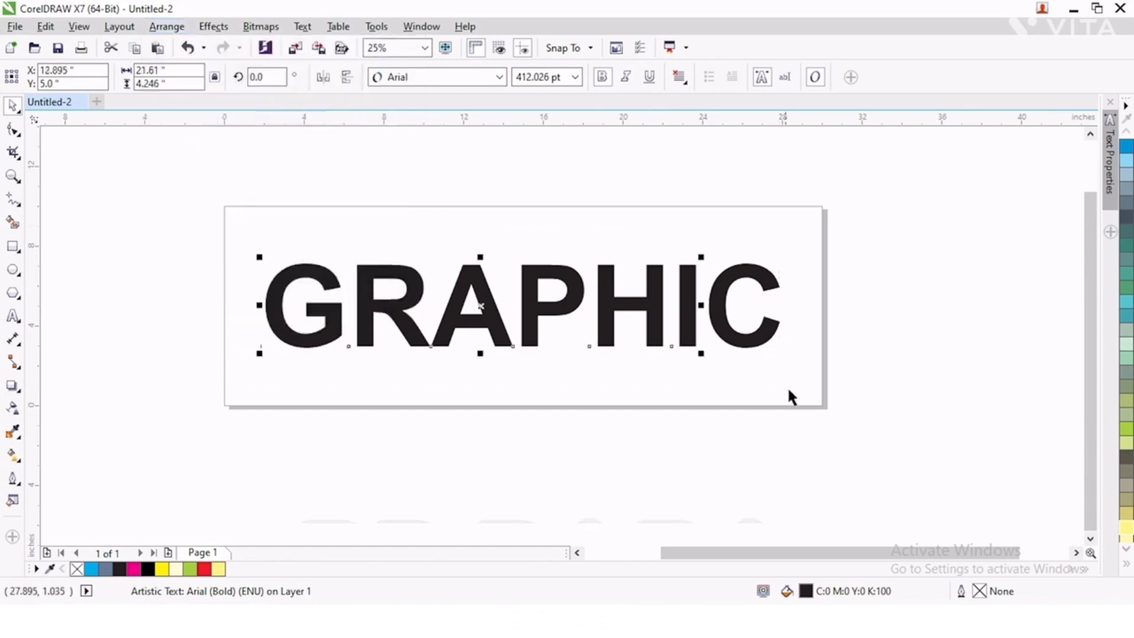
{"action": "left_click", "coordinate": [169, 27]}
{"action": "left_click", "coordinate": [198, 244]}
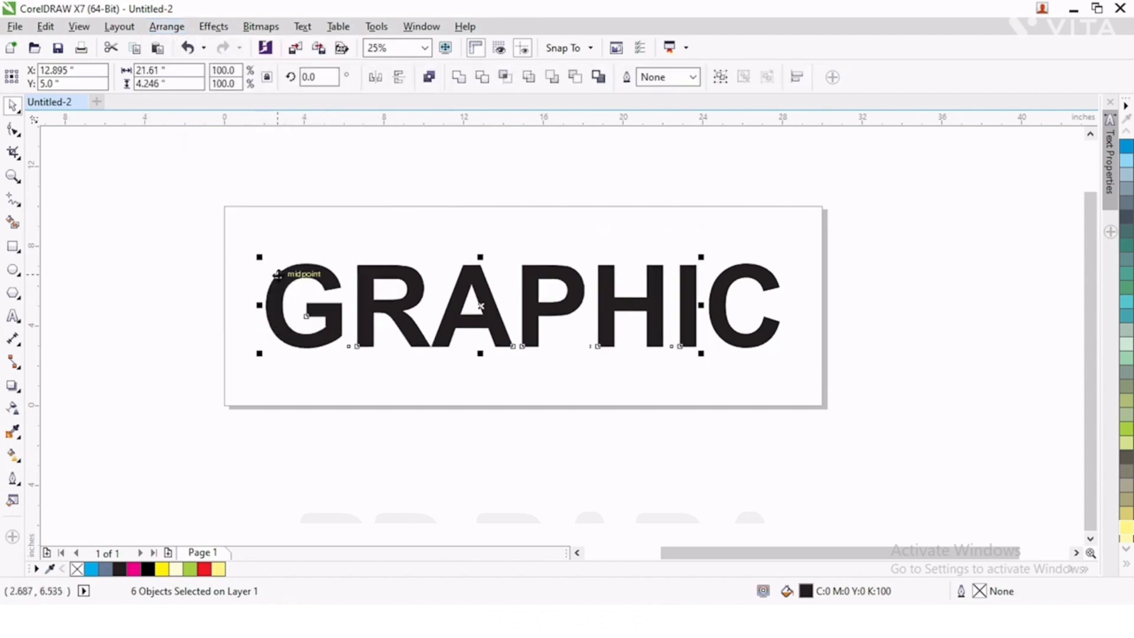
Give all seven letters a 12 pt light yellow outline and remove their fill.
{"action": "left_click", "coordinate": [278, 230]}
{"action": "left_click", "coordinate": [314, 273]}
{"action": "left_click_drag", "start_coordinate": [198, 219], "coordinate": [732, 402]}
{"action": "left_click_drag", "start_coordinate": [152, 221], "coordinate": [823, 399]}
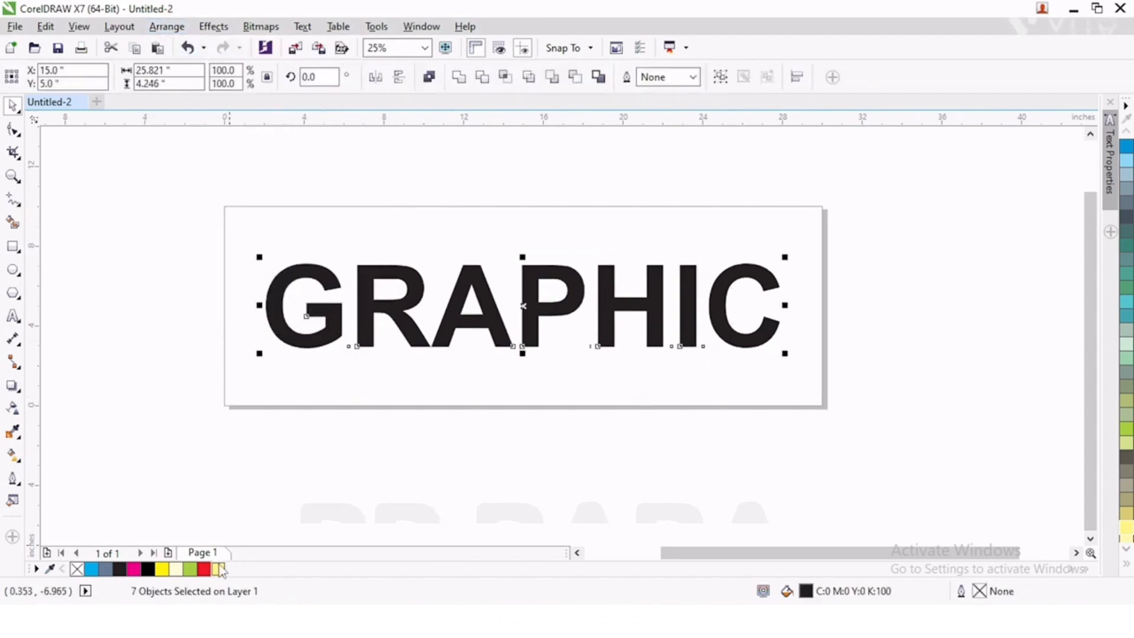
{"action": "left_click", "coordinate": [688, 77]}
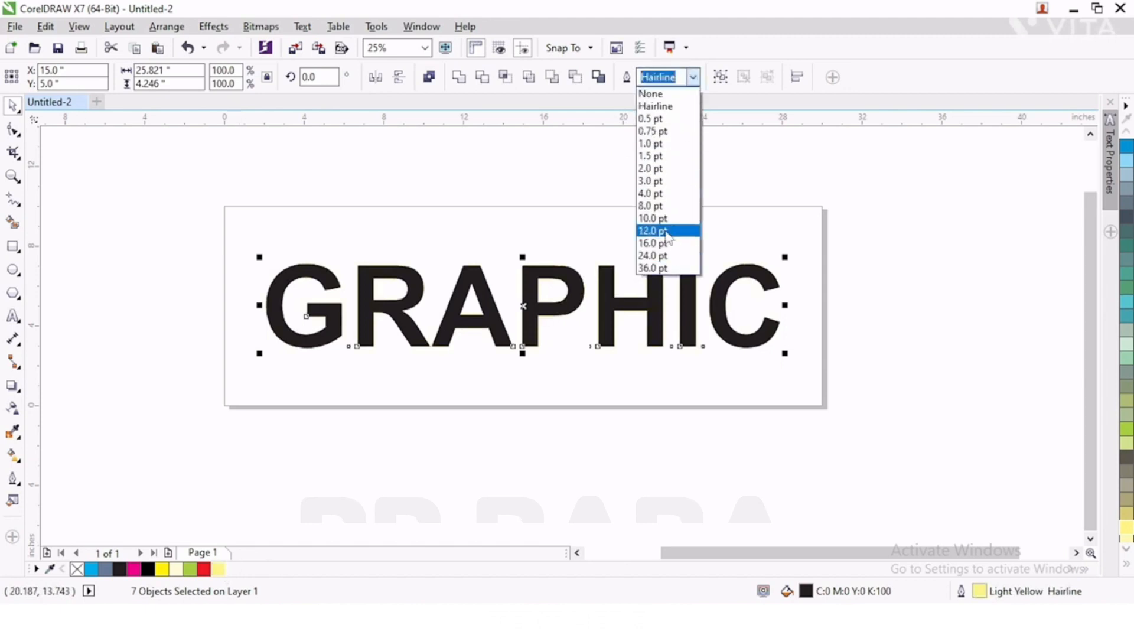
{"action": "left_click", "coordinate": [672, 234]}
{"action": "left_click", "coordinate": [77, 569]}
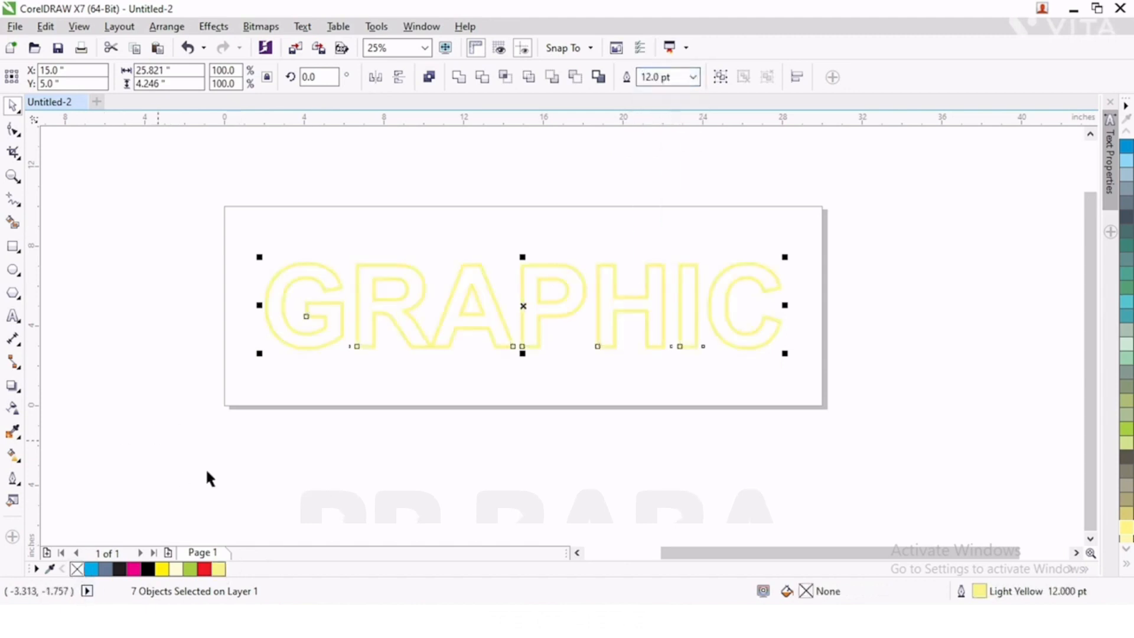
Create a page-sized 30 × 10 inch rectangle behind the letters and fill it black.
{"action": "double_click", "coordinate": [13, 247]}
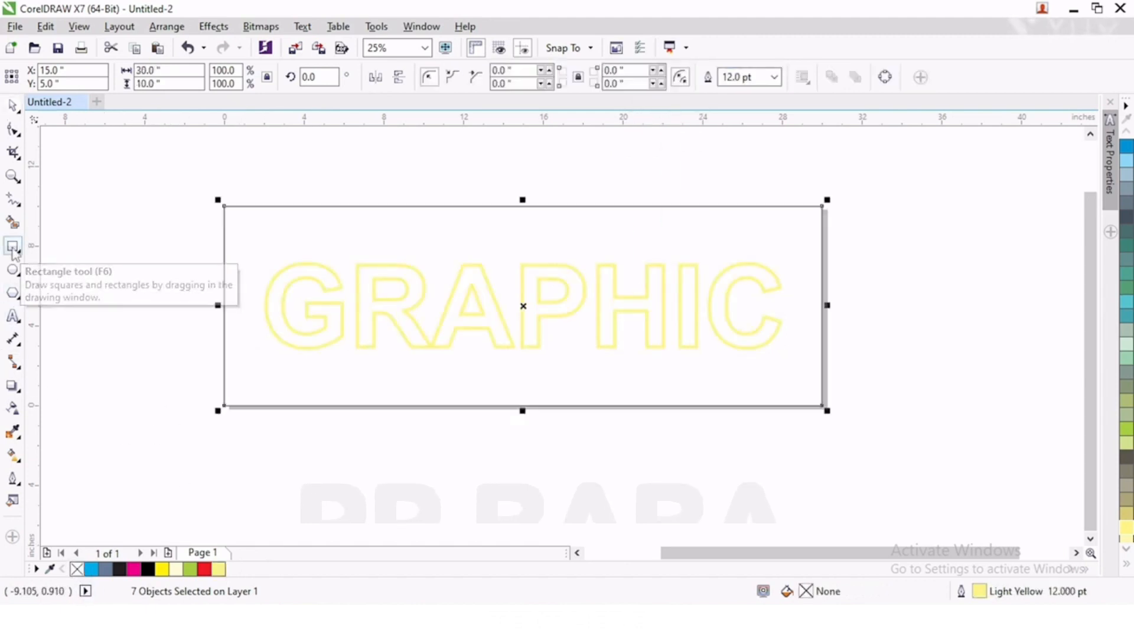
{"action": "left_click", "coordinate": [147, 569]}
{"action": "left_click", "coordinate": [12, 106]}
{"action": "left_click", "coordinate": [114, 265]}
Convert the outline of the letter G to an object.
{"action": "scroll", "coordinate": [334, 315], "scroll_direction": "up", "scroll_amount": 1}
{"action": "left_click_drag", "start_coordinate": [334, 314], "coordinate": [235, 316]}
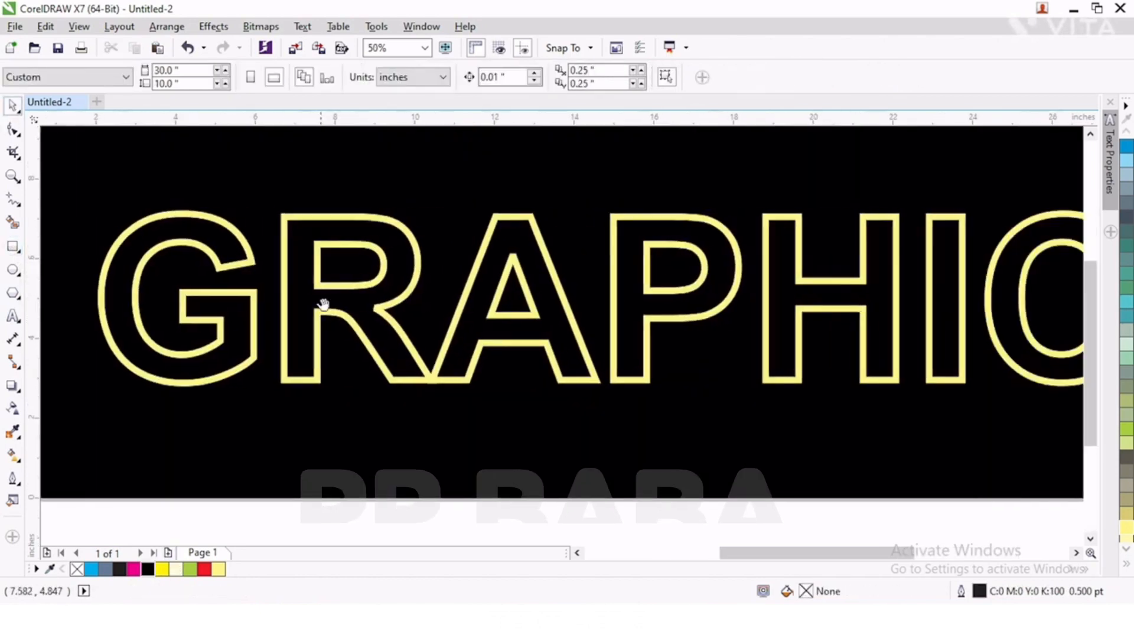
{"action": "scroll", "coordinate": [323, 304], "scroll_direction": "down", "scroll_amount": 1}
{"action": "left_click", "coordinate": [333, 324]}
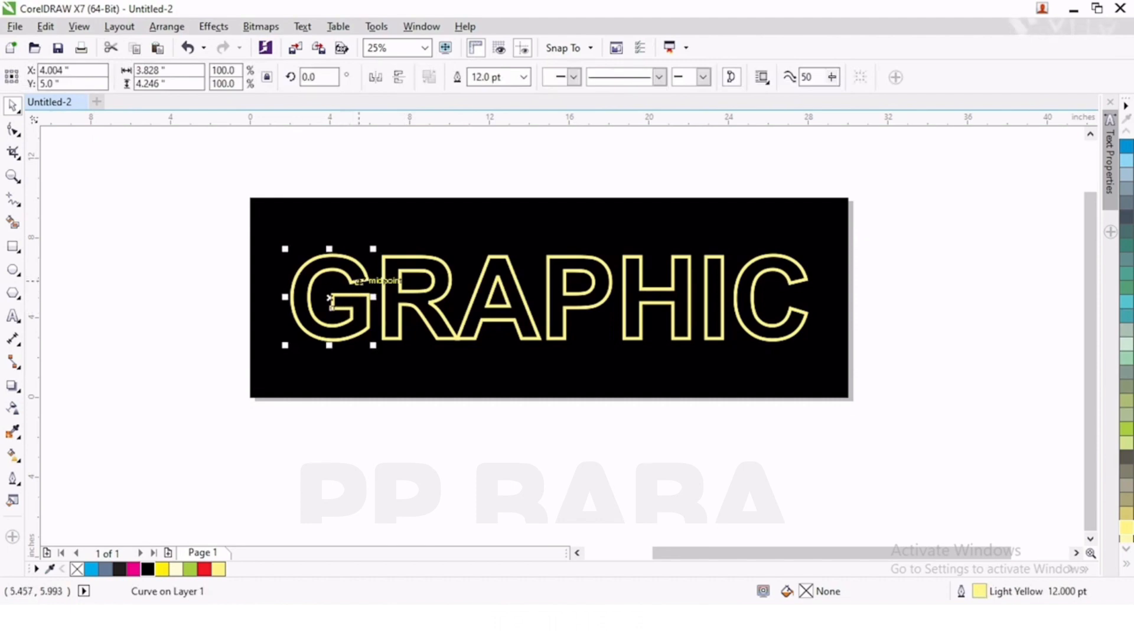
{"action": "left_click", "coordinate": [166, 27]}
{"action": "left_click", "coordinate": [230, 263]}
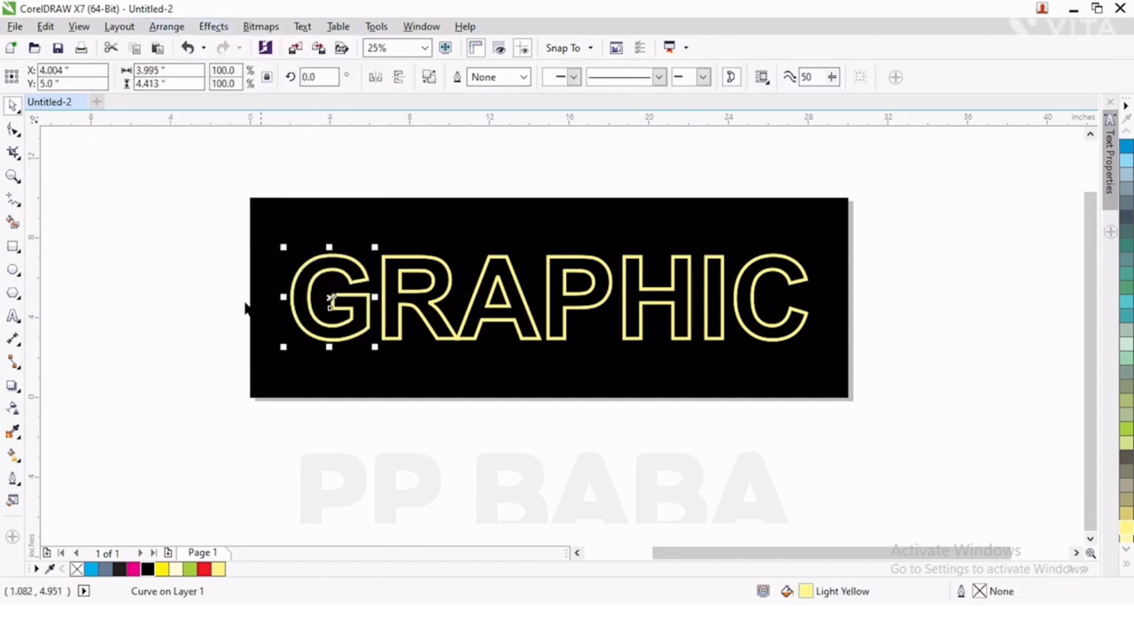
Apply a horizontal linear fountain fill across the letter G, running from light yellow to magenta.
{"action": "left_click", "coordinate": [13, 453]}
{"action": "scroll", "coordinate": [304, 307], "scroll_direction": "up", "scroll_amount": 1}
{"action": "left_click_drag", "start_coordinate": [269, 306], "coordinate": [419, 305]}
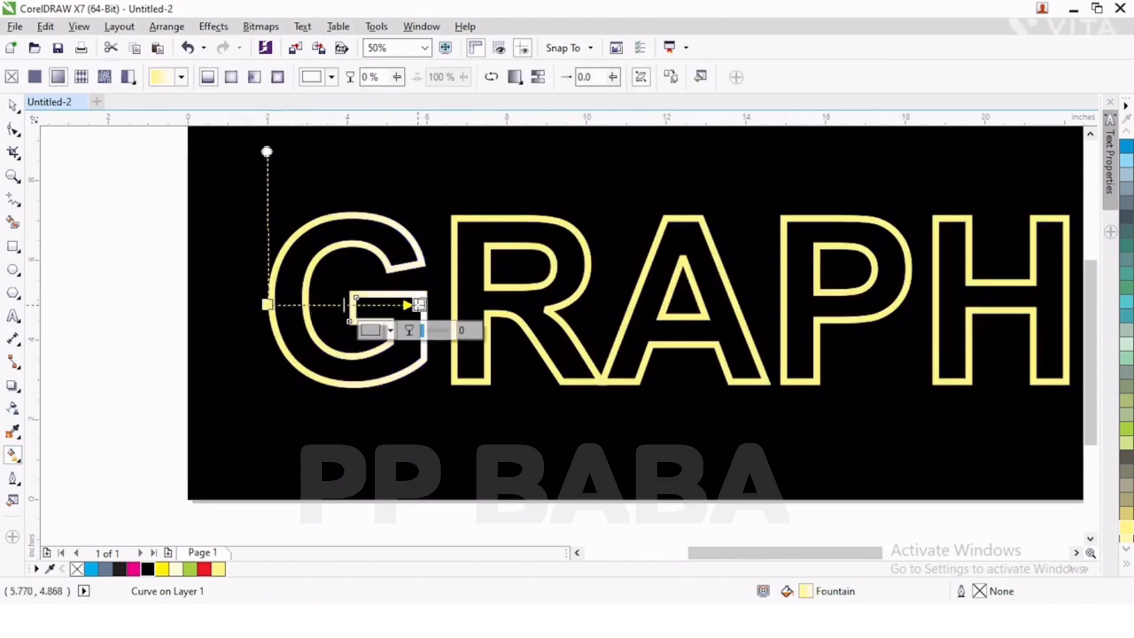
{"action": "left_click", "coordinate": [267, 305]}
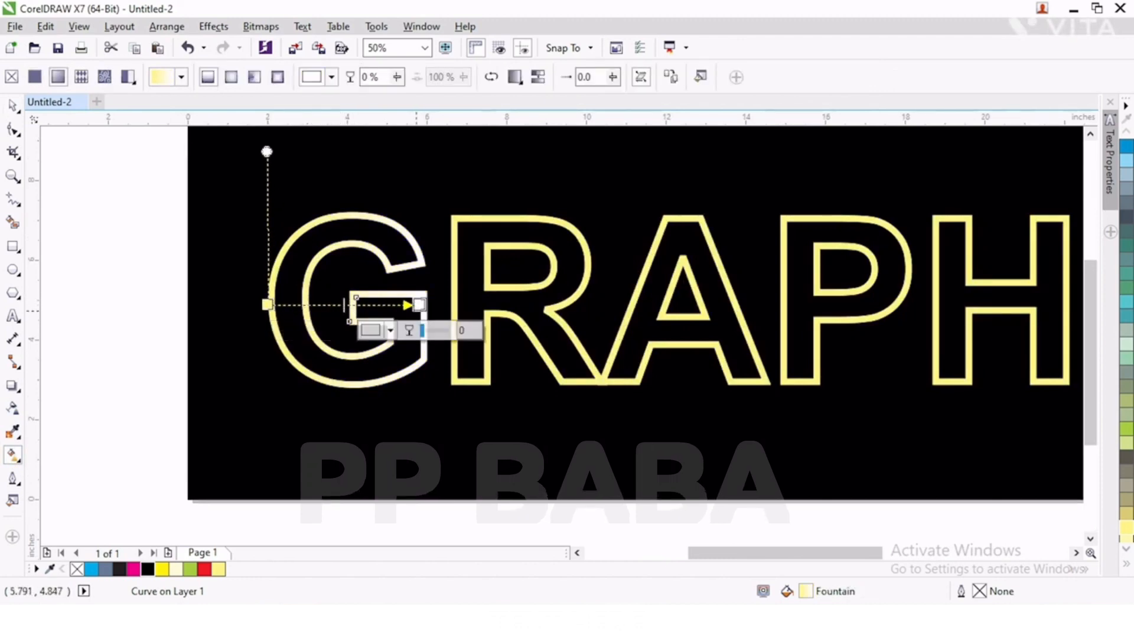
{"action": "left_click", "coordinate": [134, 569]}
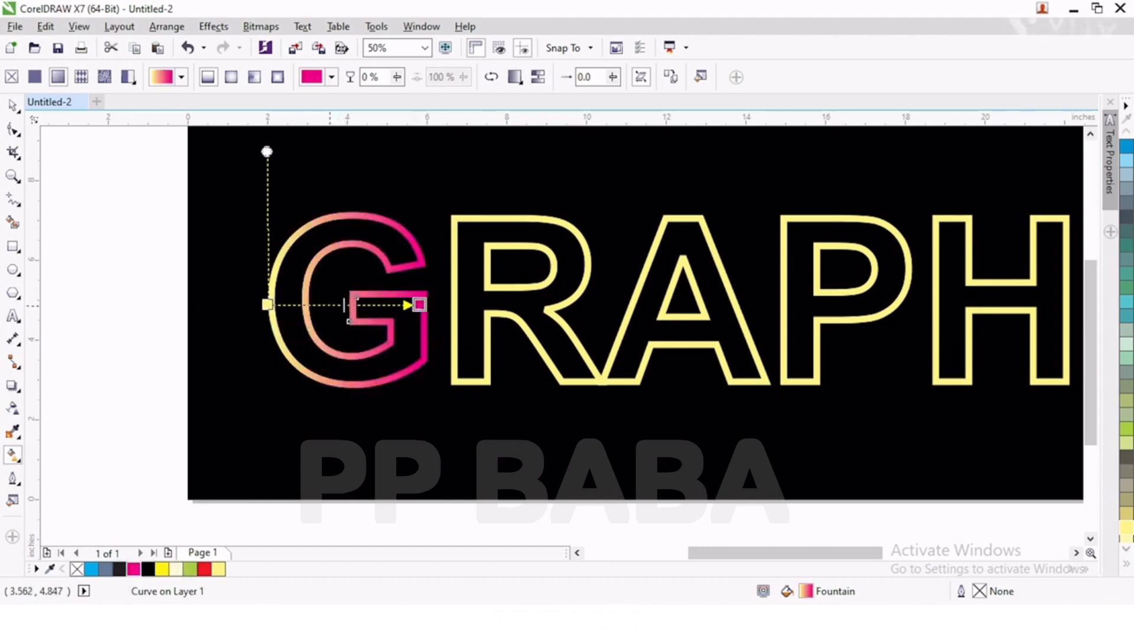
Add a yellow colour node at about 41% of the G's gradient and extend the magenta end to the letter's edge.
{"action": "double_click", "coordinate": [329, 305]}
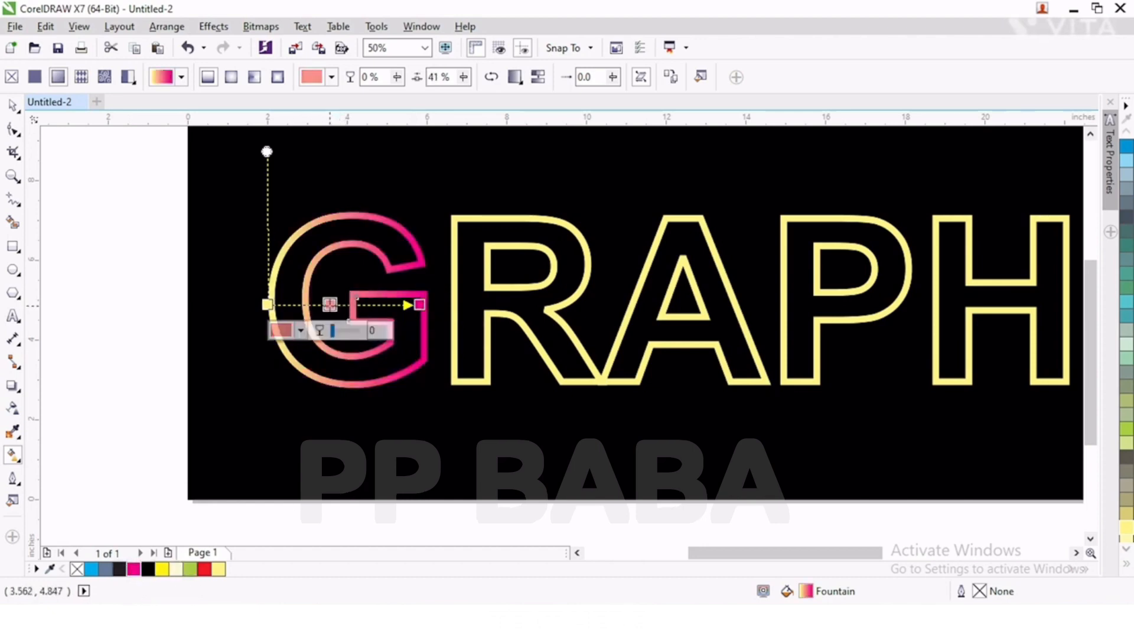
{"action": "left_click", "coordinate": [162, 569]}
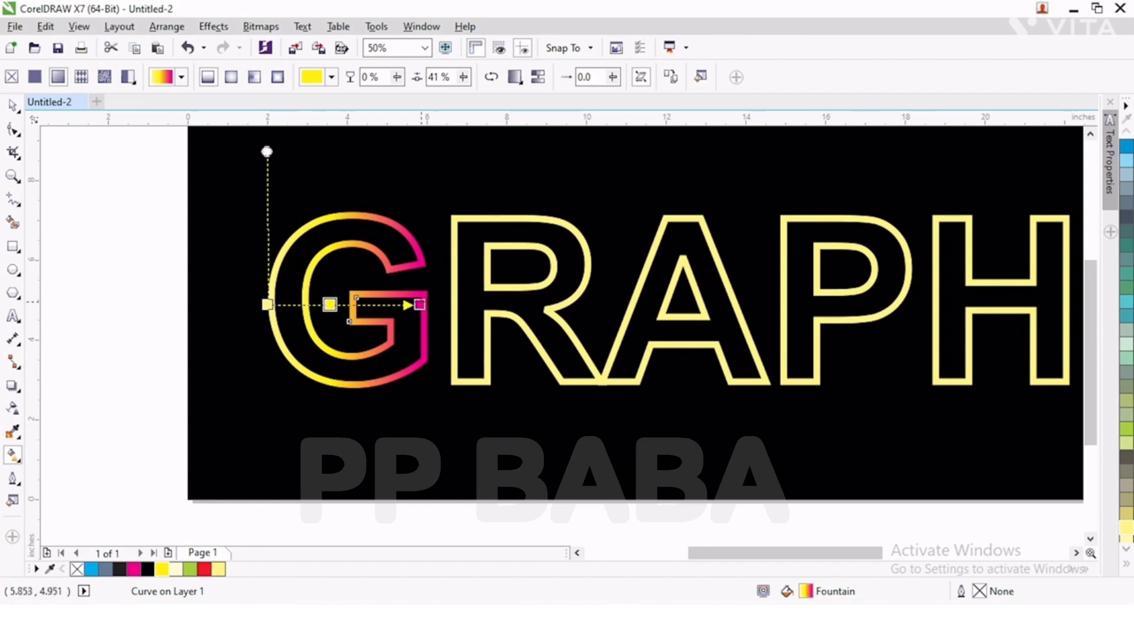
{"action": "left_click_drag", "start_coordinate": [420, 305], "coordinate": [426, 305]}
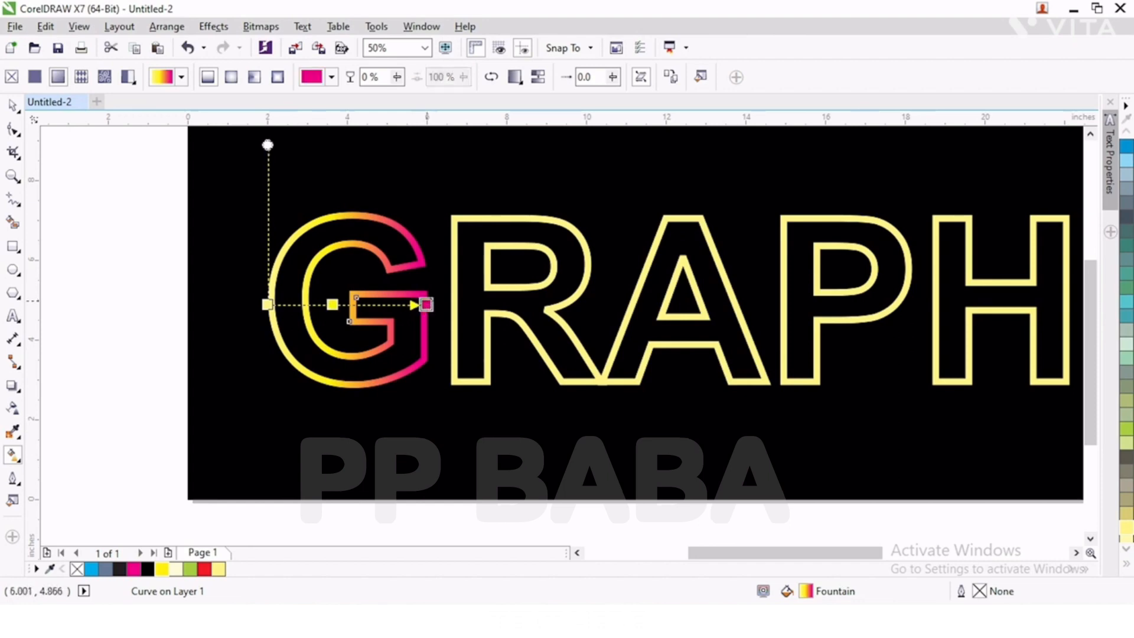
{"action": "left_click", "coordinate": [13, 107]}
{"action": "left_click", "coordinate": [471, 283]}
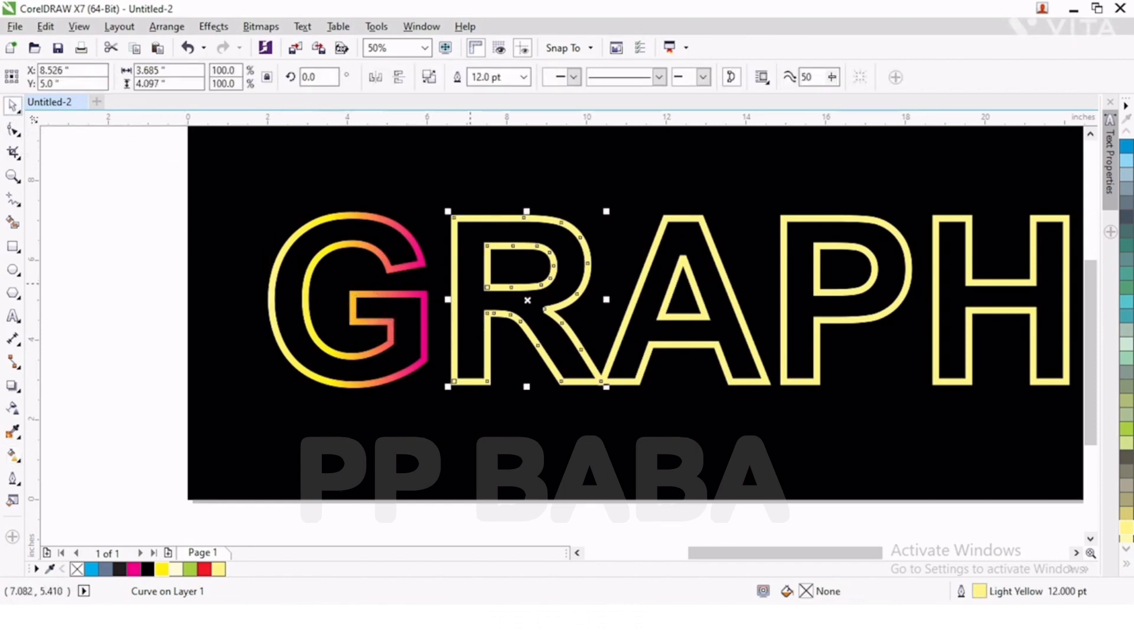
{"action": "key", "text": "ctrl+r"}
{"action": "key", "text": "ctrl+z"}
{"action": "left_click", "coordinate": [388, 296]}
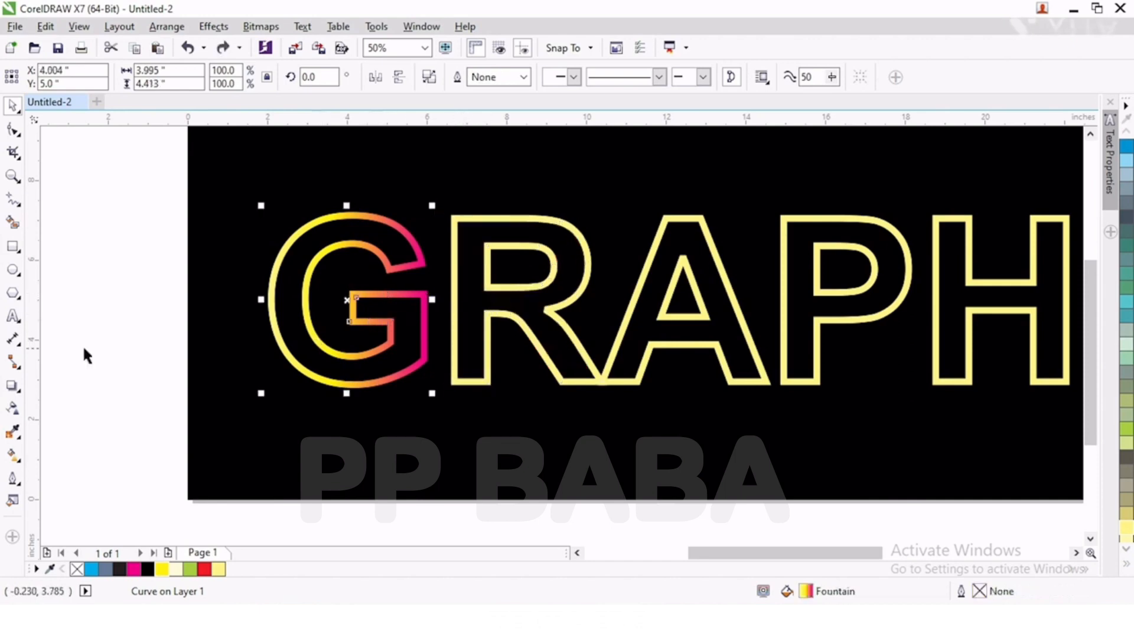
{"action": "scroll", "coordinate": [231, 328], "scroll_direction": "down", "scroll_amount": 1}
Convert the outline of the letter R to an object.
{"action": "left_click", "coordinate": [374, 315]}
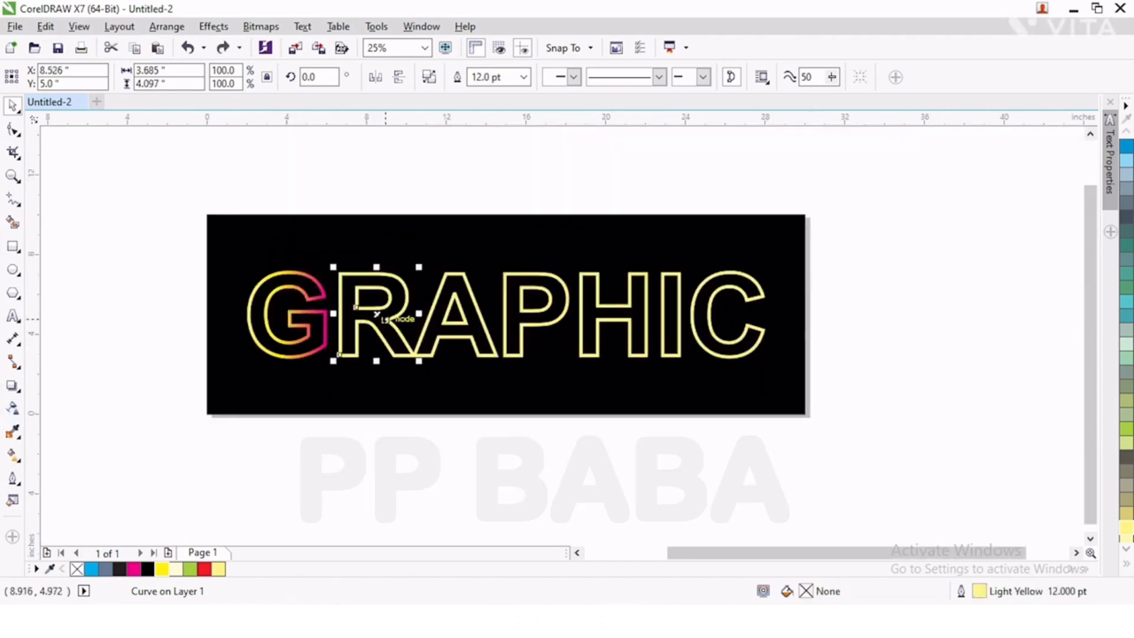
{"action": "scroll", "coordinate": [371, 313], "scroll_direction": "up", "scroll_amount": 1}
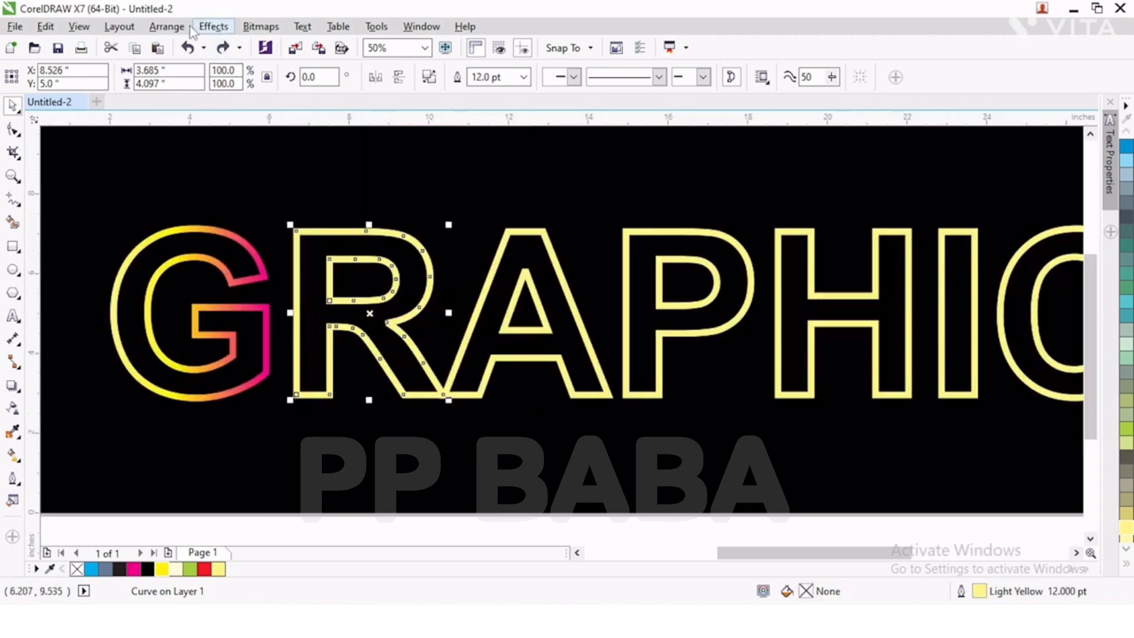
{"action": "left_click", "coordinate": [167, 26]}
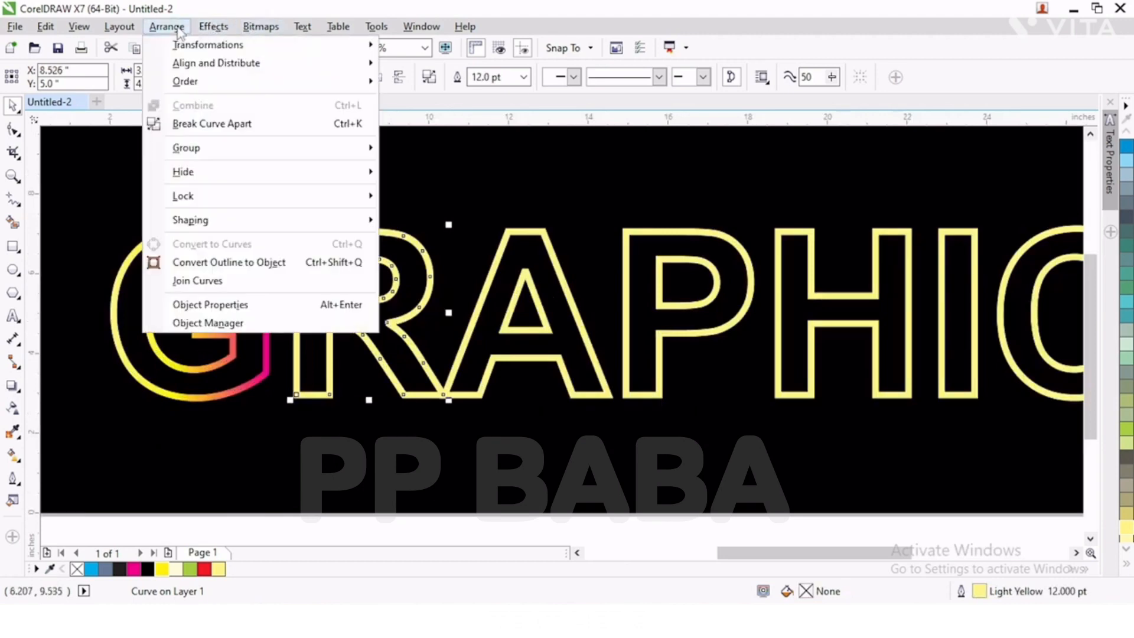
{"action": "left_click", "coordinate": [217, 262]}
Apply a horizontal fountain fill across the R from light yellow through yellow at about 42% to magenta, ending at its outer edge.
{"action": "left_click", "coordinate": [13, 456]}
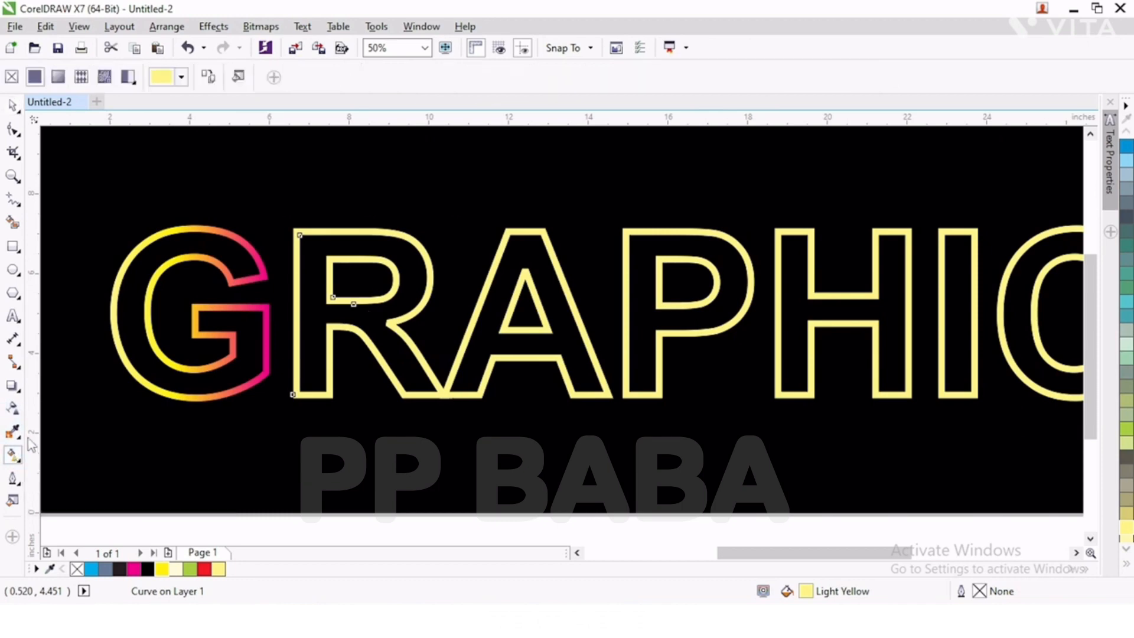
{"action": "left_click_drag", "start_coordinate": [307, 312], "coordinate": [415, 312]}
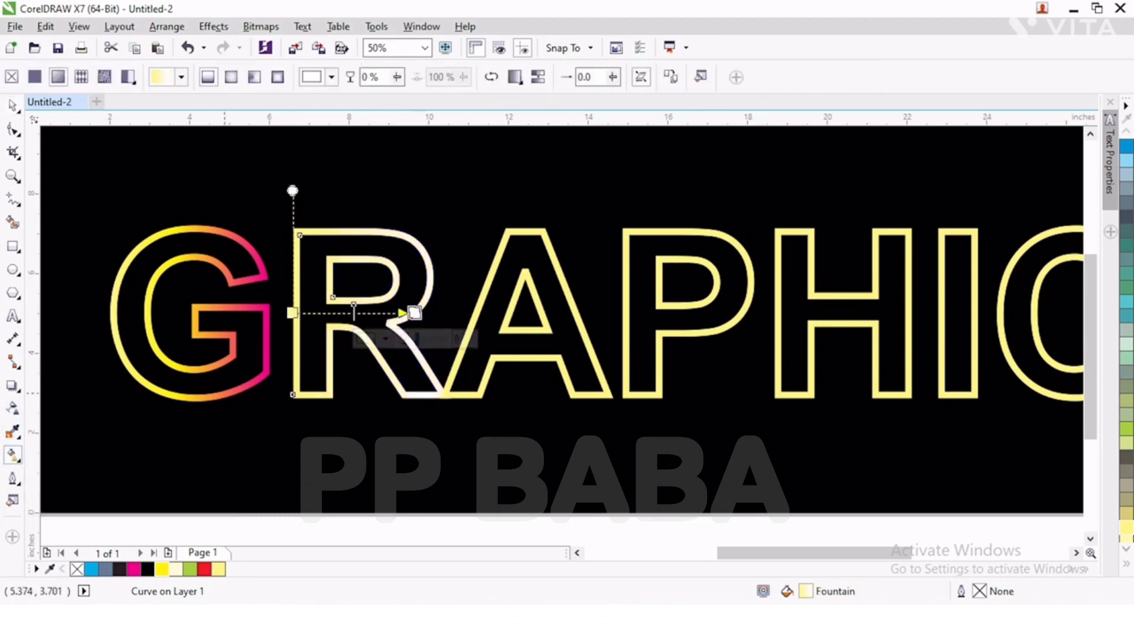
{"action": "double_click", "coordinate": [344, 312]}
{"action": "left_click", "coordinate": [161, 569]}
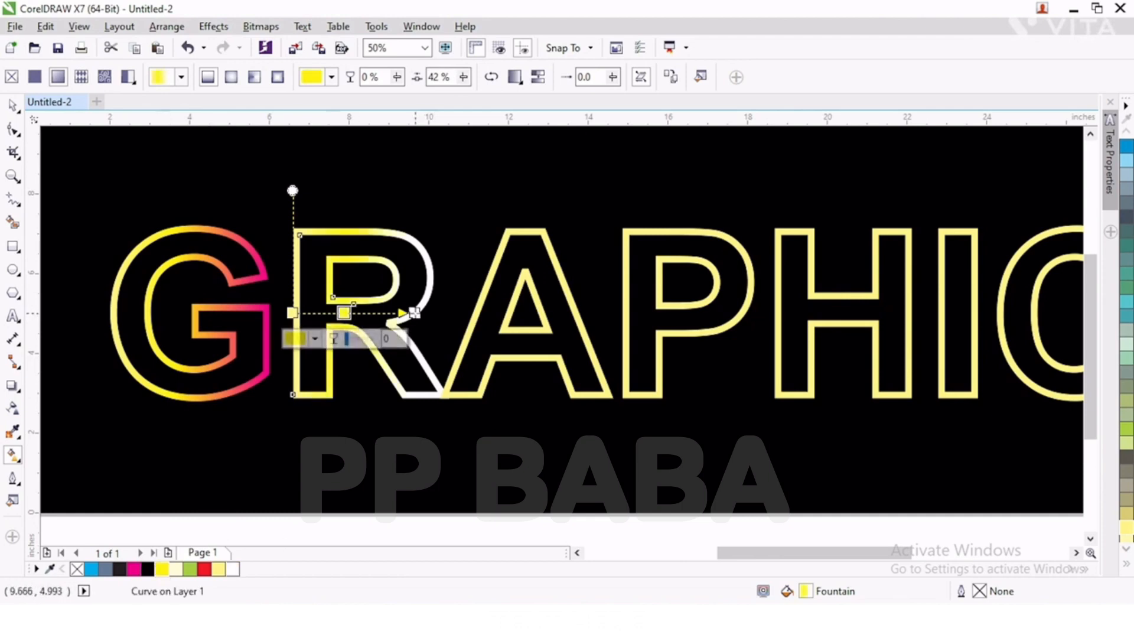
{"action": "left_click", "coordinate": [133, 569]}
{"action": "left_click_drag", "start_coordinate": [415, 312], "coordinate": [433, 313]}
Convert the outline of the letter A to an object.
{"action": "scroll", "coordinate": [269, 271], "scroll_direction": "down", "scroll_amount": 1}
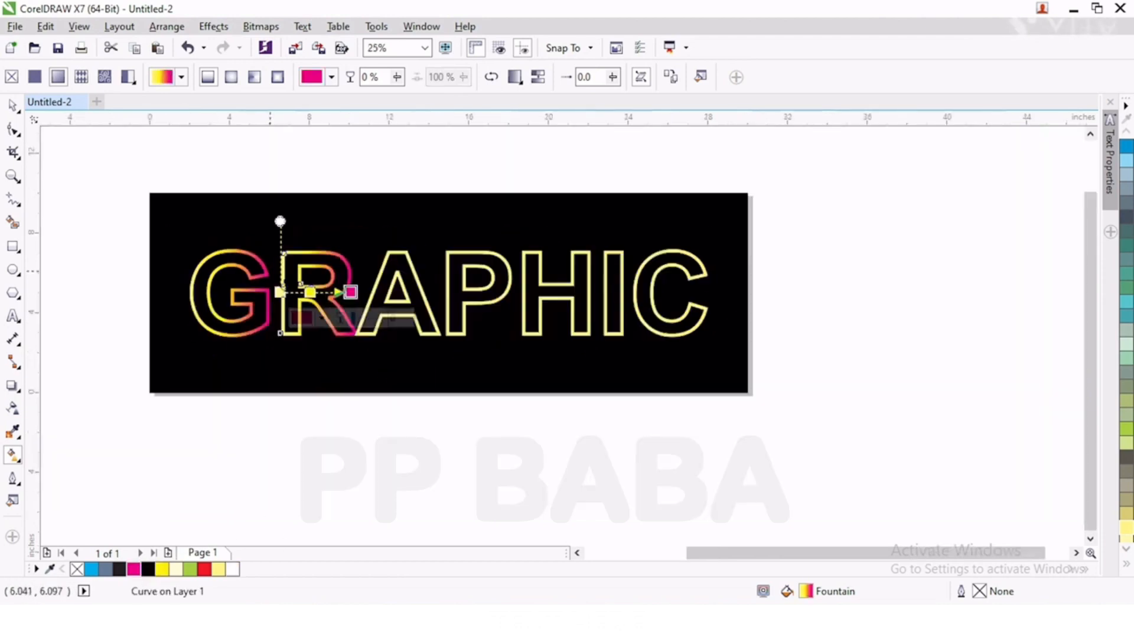
{"action": "key", "text": "Tab"}
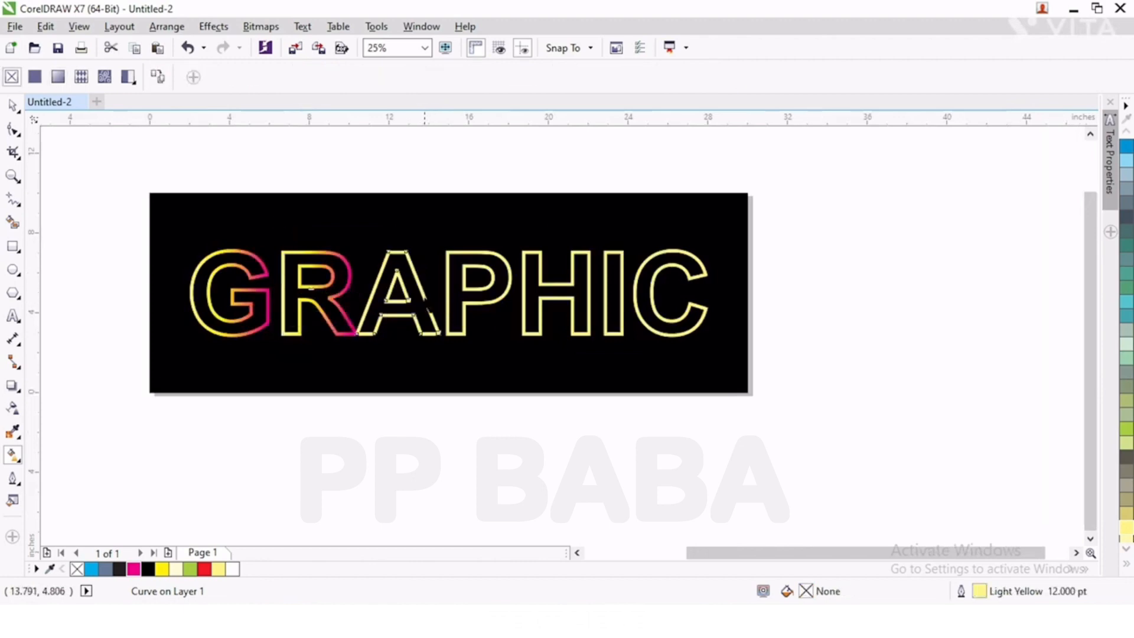
{"action": "left_click", "coordinate": [167, 27]}
{"action": "left_click", "coordinate": [195, 261]}
Apply a horizontal fountain fill across the A from light yellow through a yellow middle node to magenta.
{"action": "scroll", "coordinate": [382, 286], "scroll_direction": "up", "scroll_amount": 1}
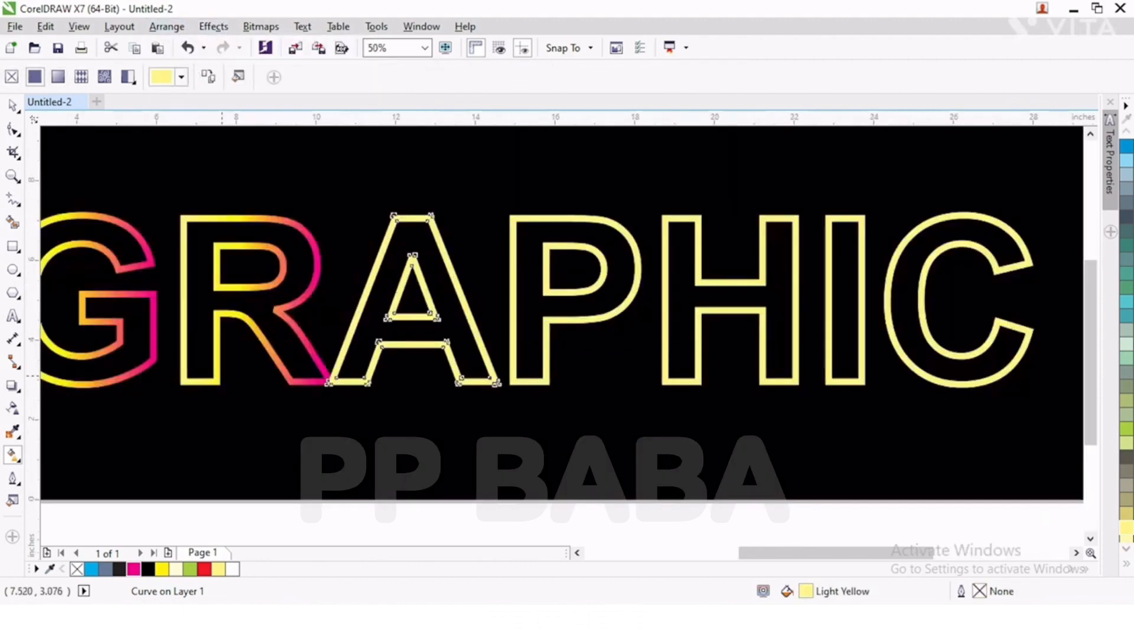
{"action": "left_click_drag", "start_coordinate": [360, 299], "coordinate": [404, 298]}
{"action": "left_click", "coordinate": [163, 568]}
{"action": "left_click", "coordinate": [462, 298]}
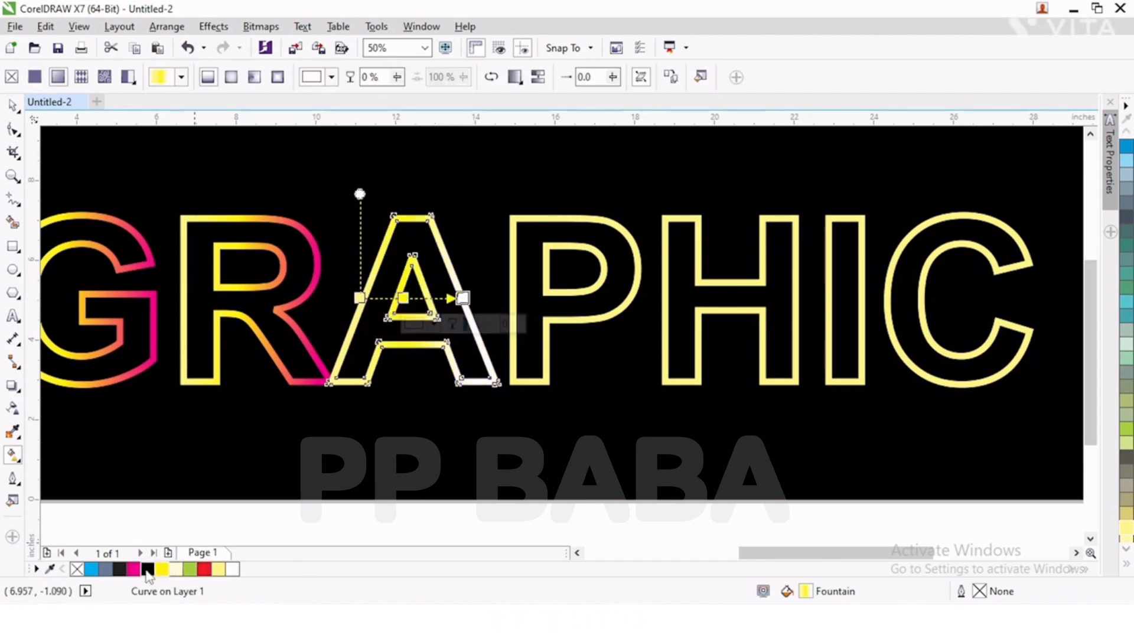
{"action": "left_click", "coordinate": [133, 568]}
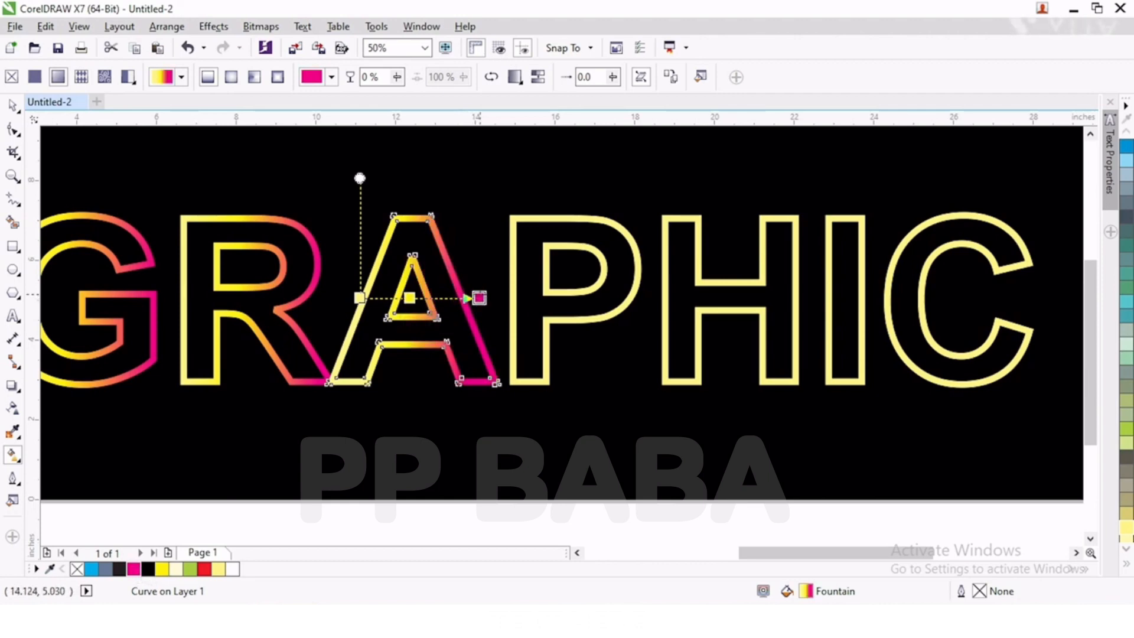
Shorten the A's gradient at its magenta end and move its yellow node to about 38%.
{"action": "scroll", "coordinate": [371, 295], "scroll_direction": "down", "scroll_amount": 1}
{"action": "scroll", "coordinate": [428, 294], "scroll_direction": "up", "scroll_amount": 1}
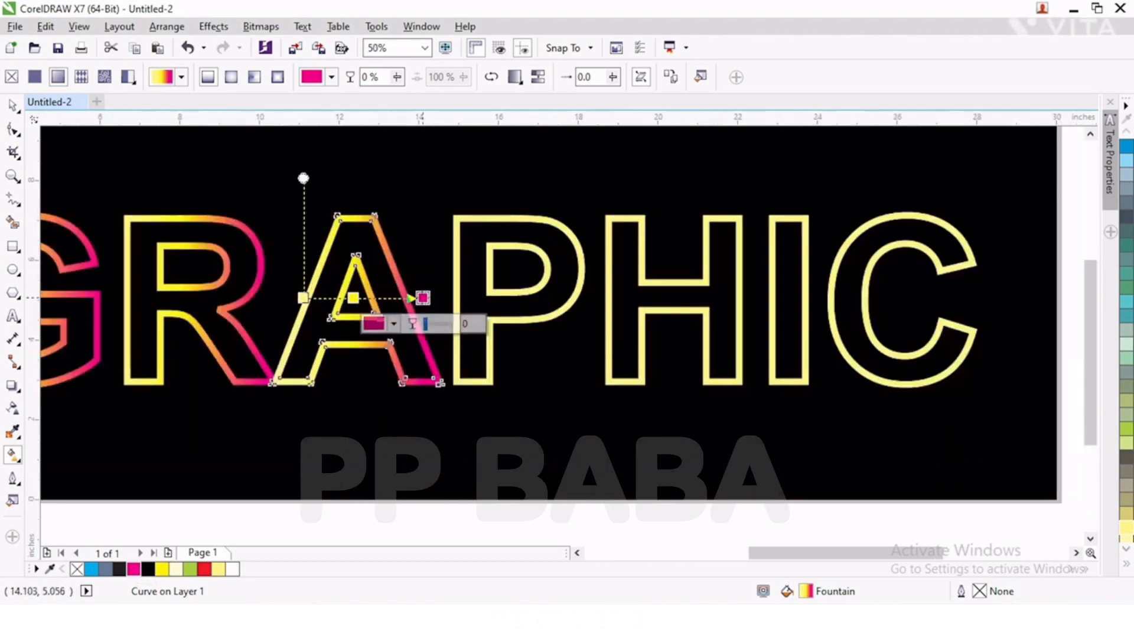
{"action": "left_click_drag", "start_coordinate": [423, 297], "coordinate": [410, 298]}
{"action": "left_click", "coordinate": [344, 298]}
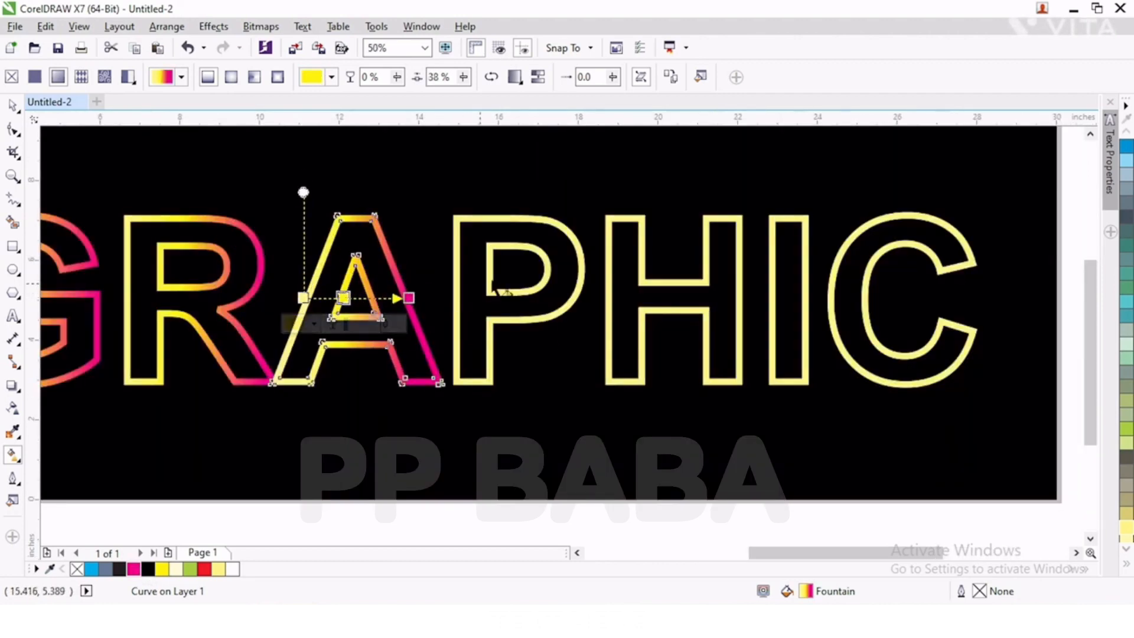
Convert the outline of the letter P to an object.
{"action": "left_click", "coordinate": [489, 255]}
{"action": "left_click", "coordinate": [166, 26]}
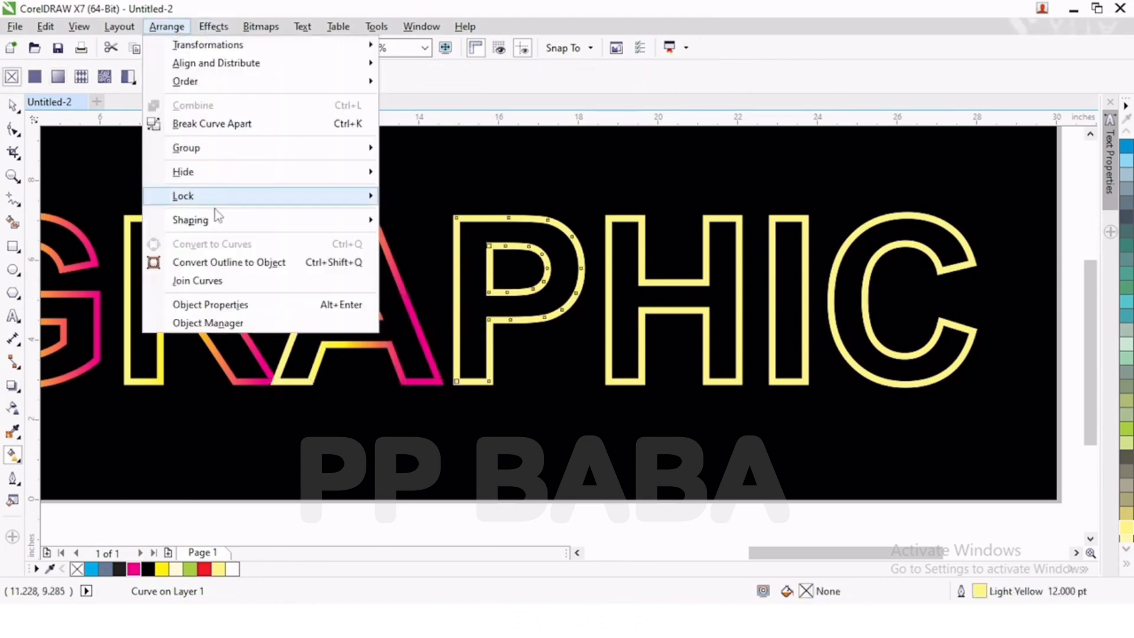
{"action": "left_click", "coordinate": [215, 263]}
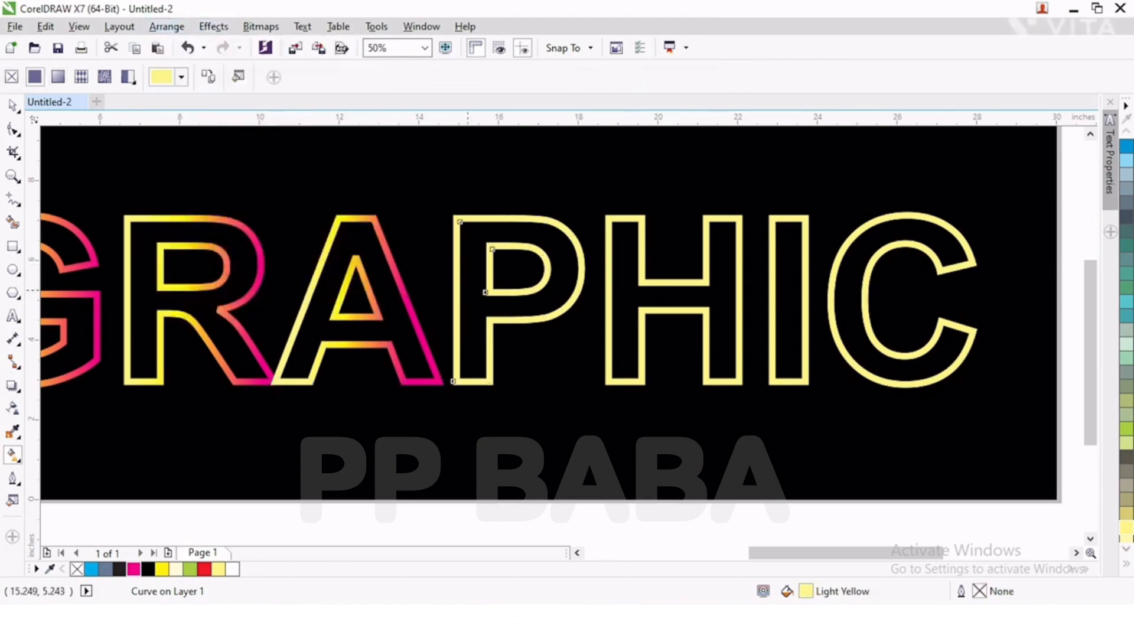
Apply a horizontal fountain fill across the P from light yellow through yellow at about 43% to magenta.
{"action": "left_click_drag", "start_coordinate": [454, 290], "coordinate": [578, 290]}
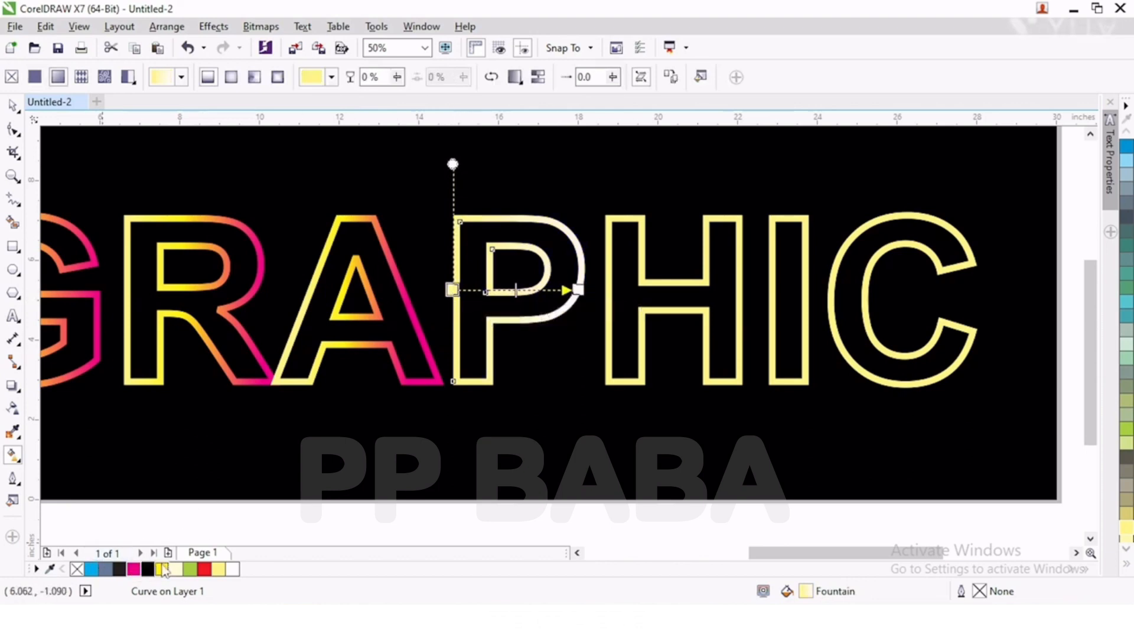
{"action": "double_click", "coordinate": [507, 289]}
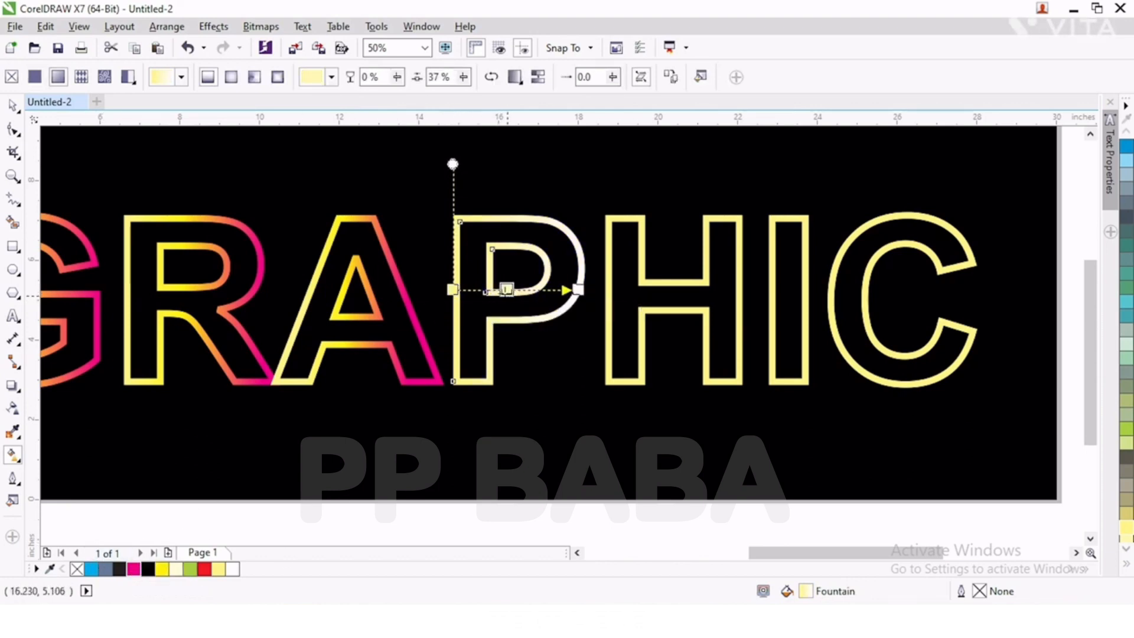
{"action": "left_click", "coordinate": [152, 570]}
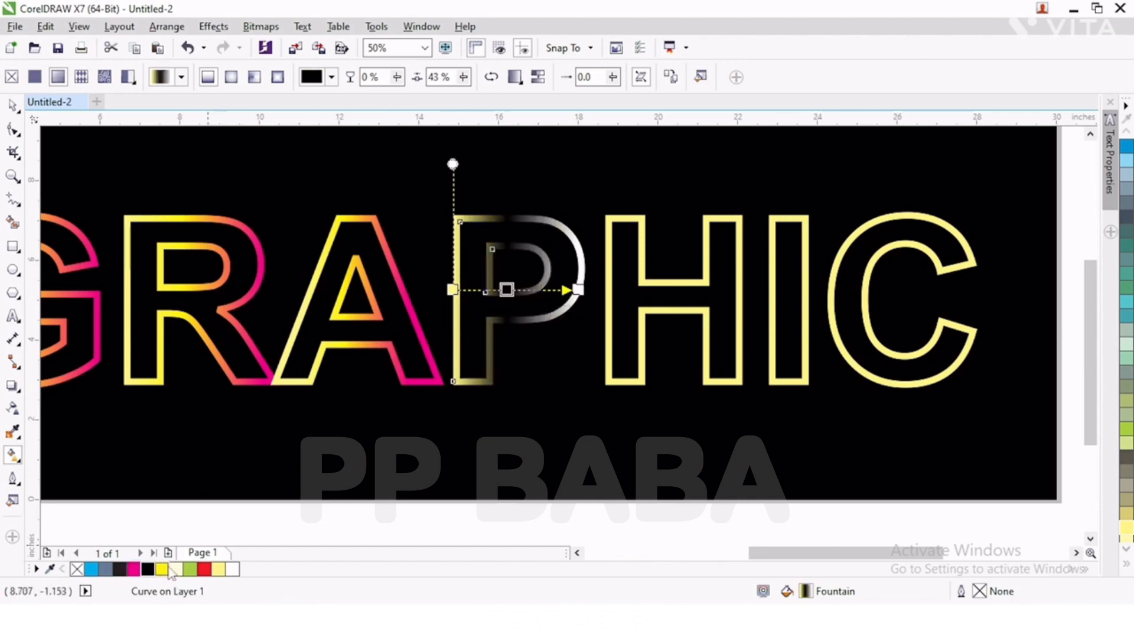
{"action": "left_click", "coordinate": [162, 570]}
{"action": "left_click", "coordinate": [578, 290]}
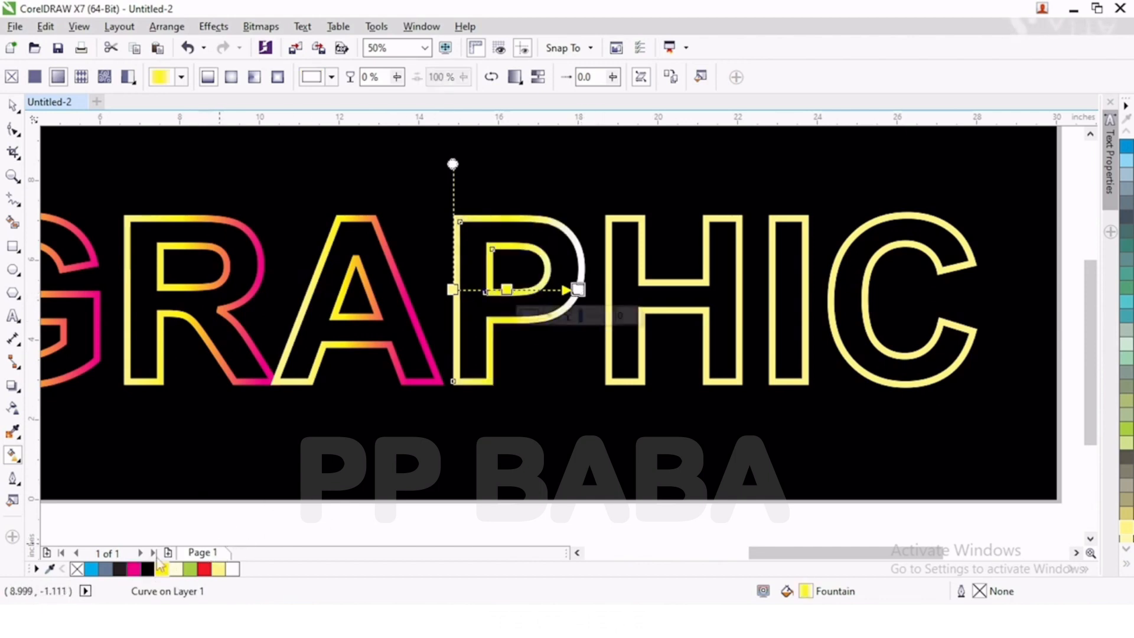
{"action": "left_click", "coordinate": [132, 571]}
Convert the outline of the letter H to an object.
{"action": "scroll", "coordinate": [591, 322], "scroll_direction": "right", "scroll_amount": 2}
{"action": "left_click", "coordinate": [595, 313]}
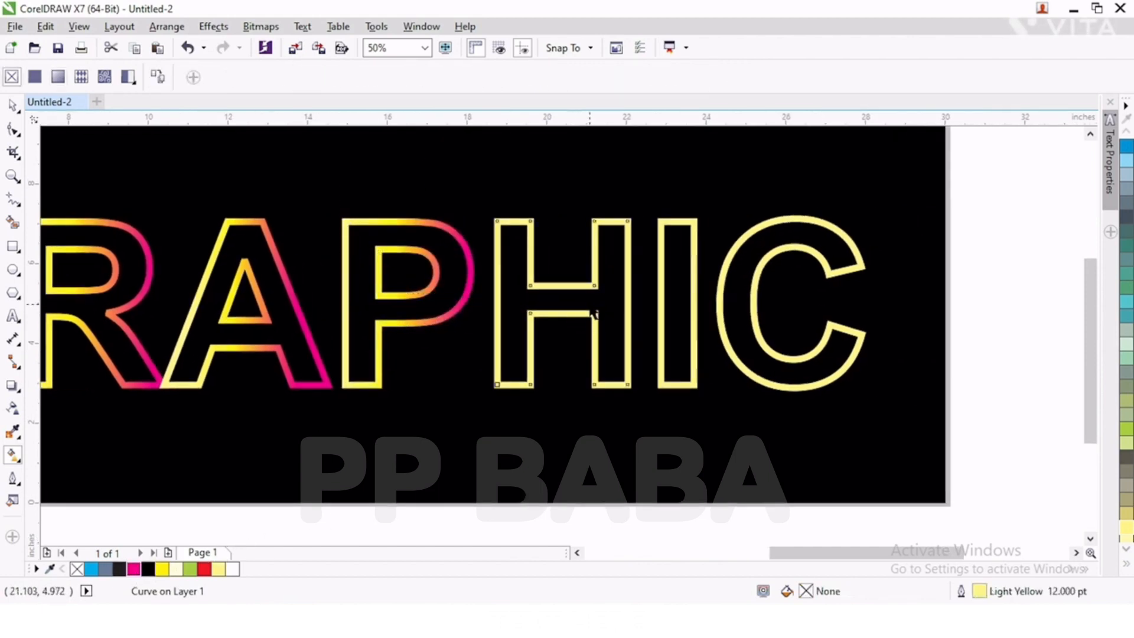
{"action": "left_click", "coordinate": [571, 313]}
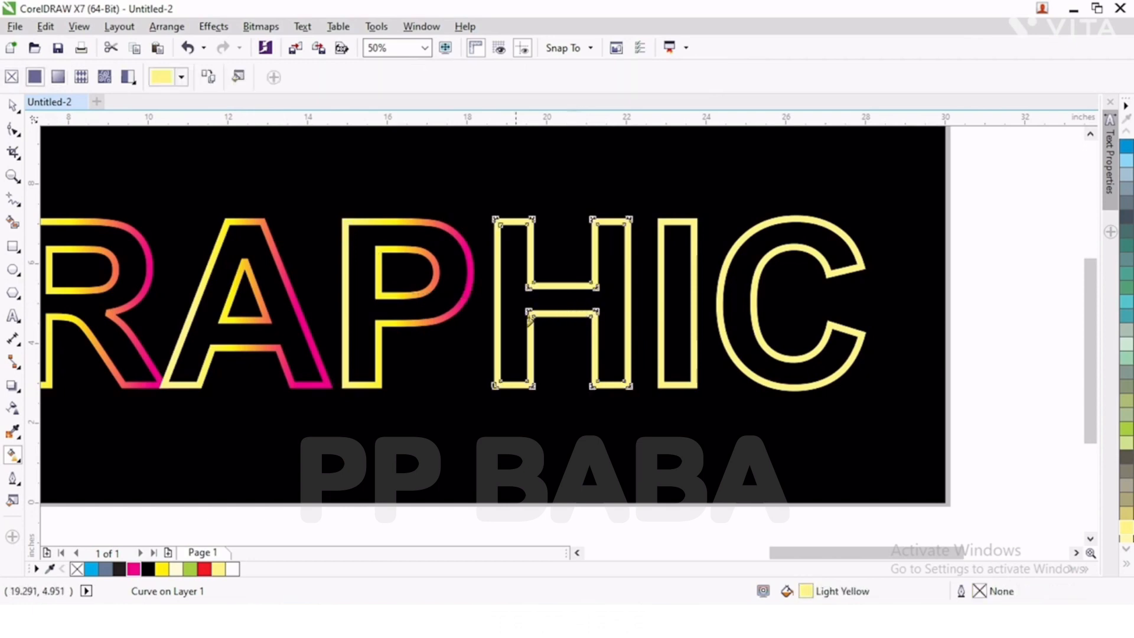
Apply a horizontal fountain fill across the H from light yellow through yellow at about 44% to magenta.
{"action": "left_click_drag", "start_coordinate": [496, 314], "coordinate": [551, 308]}
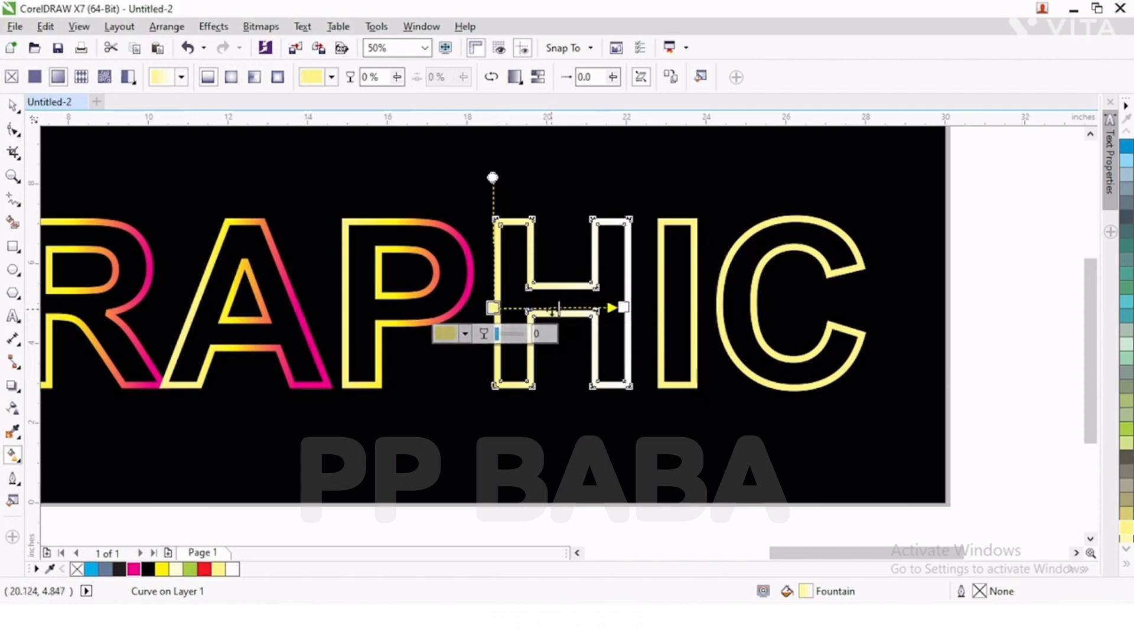
{"action": "left_click", "coordinate": [162, 570]}
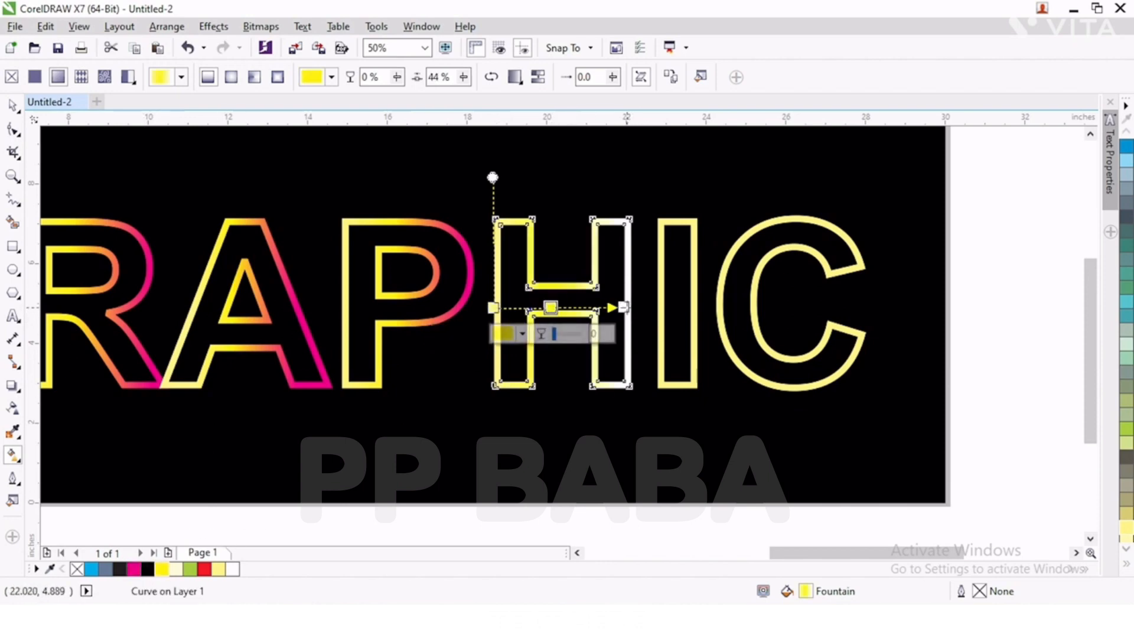
{"action": "left_click", "coordinate": [134, 569]}
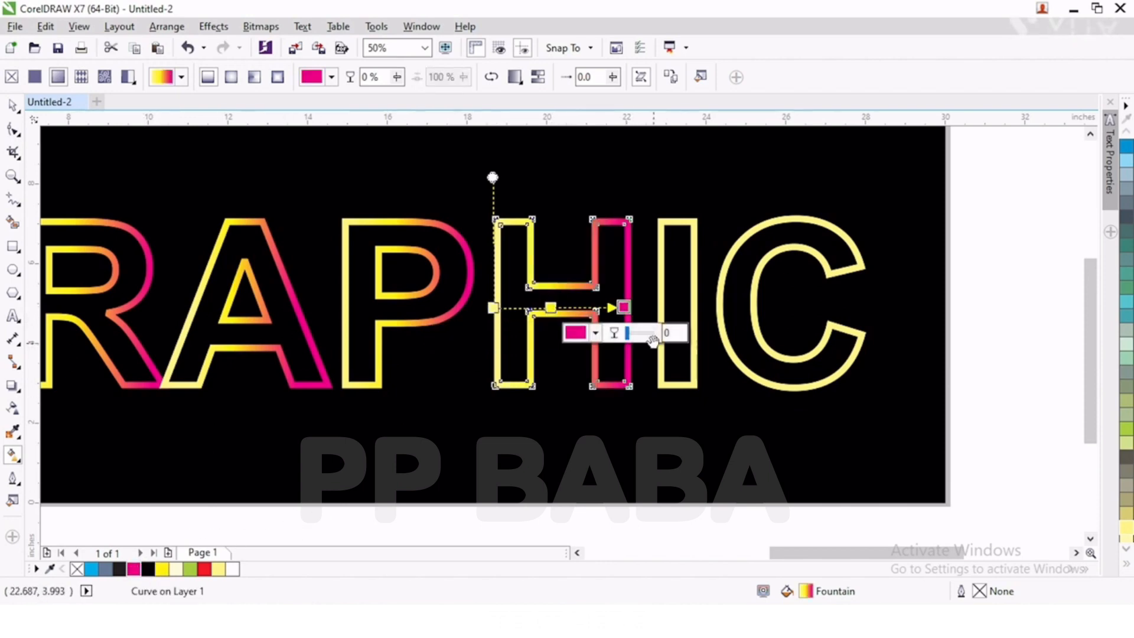
Convert the outline of the letter I to an object.
{"action": "scroll", "coordinate": [523, 321], "scroll_direction": "right", "scroll_amount": 3}
{"action": "left_click", "coordinate": [523, 321]}
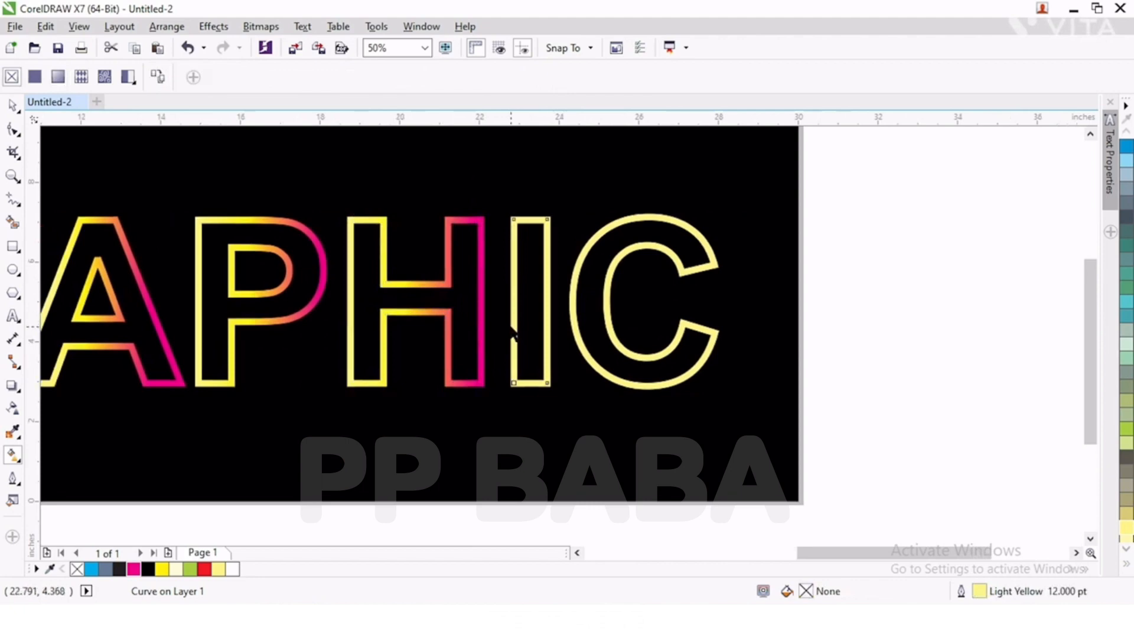
{"action": "key", "text": "ctrl+shift+q"}
Apply a horizontal fountain fill across the I from light yellow through yellow at about 48% to magenta, ending at its outer edge.
{"action": "left_click_drag", "start_coordinate": [510, 312], "coordinate": [544, 311]}
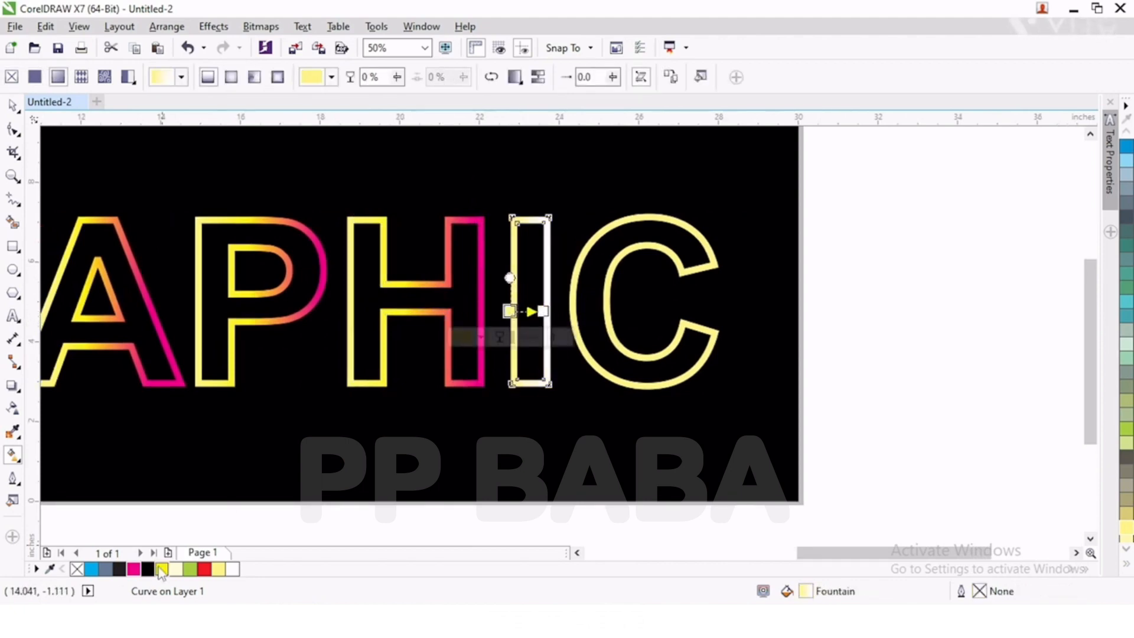
{"action": "scroll", "coordinate": [525, 308], "scroll_direction": "up", "scroll_amount": 2}
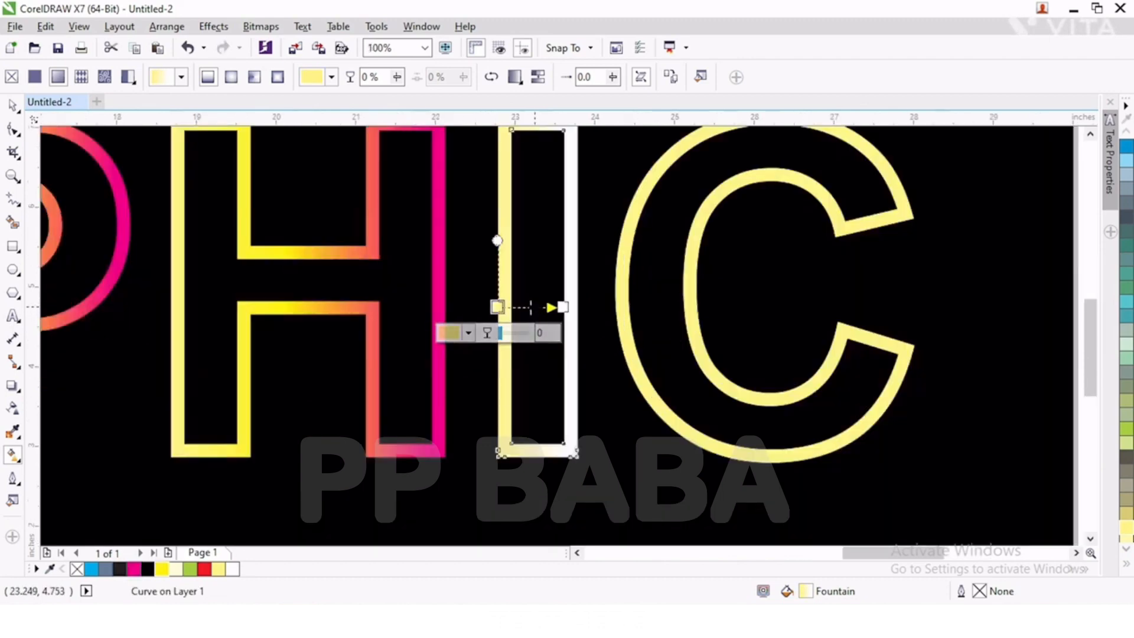
{"action": "double_click", "coordinate": [534, 307]}
{"action": "mouse_move", "coordinate": [563, 307]}
{"action": "left_mouse_down"}
{"action": "mouse_move", "coordinate": [601, 311]}
{"action": "mouse_move", "coordinate": [543, 307]}
{"action": "left_mouse_up"}
{"action": "left_click", "coordinate": [162, 569]}
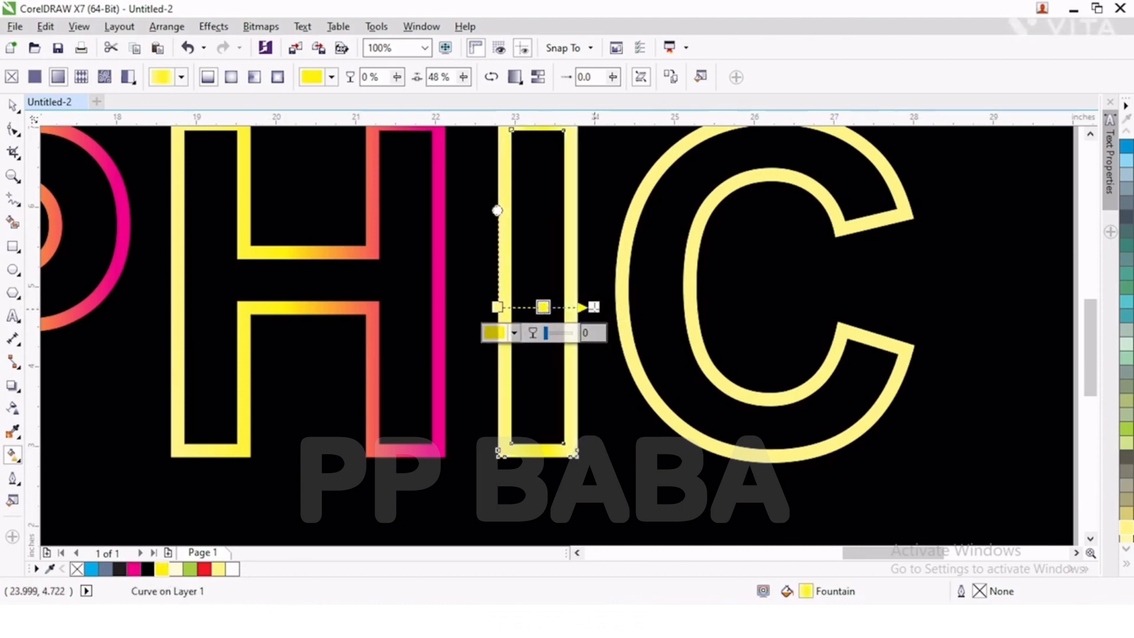
{"action": "left_click", "coordinate": [594, 307]}
{"action": "left_click", "coordinate": [135, 570]}
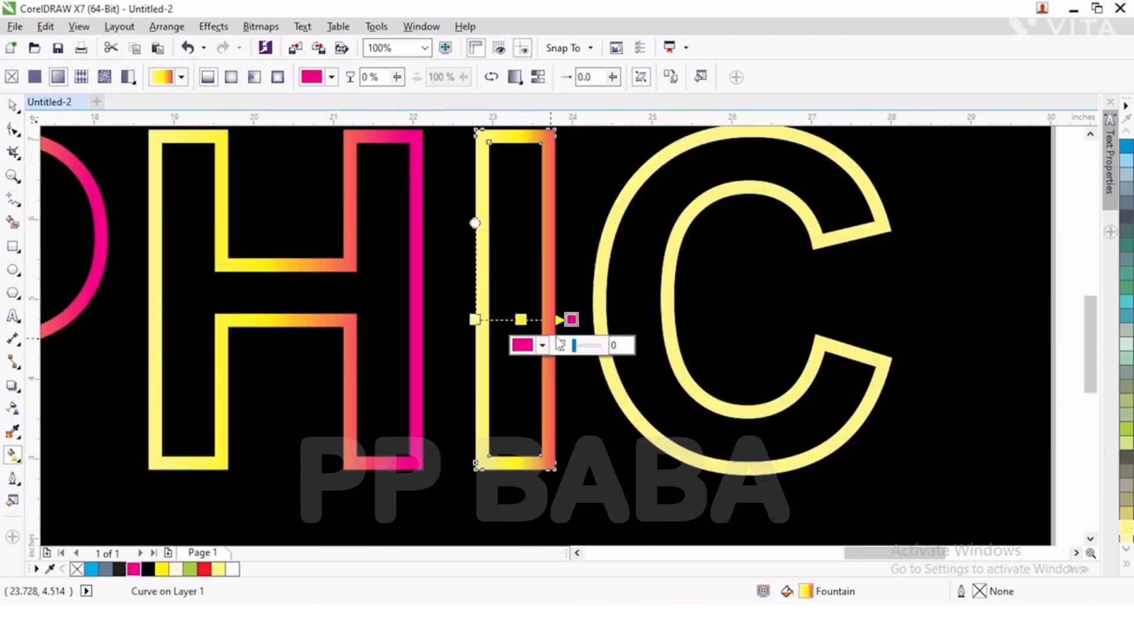
{"action": "scroll", "coordinate": [550, 325], "scroll_direction": "down", "scroll_amount": 1}
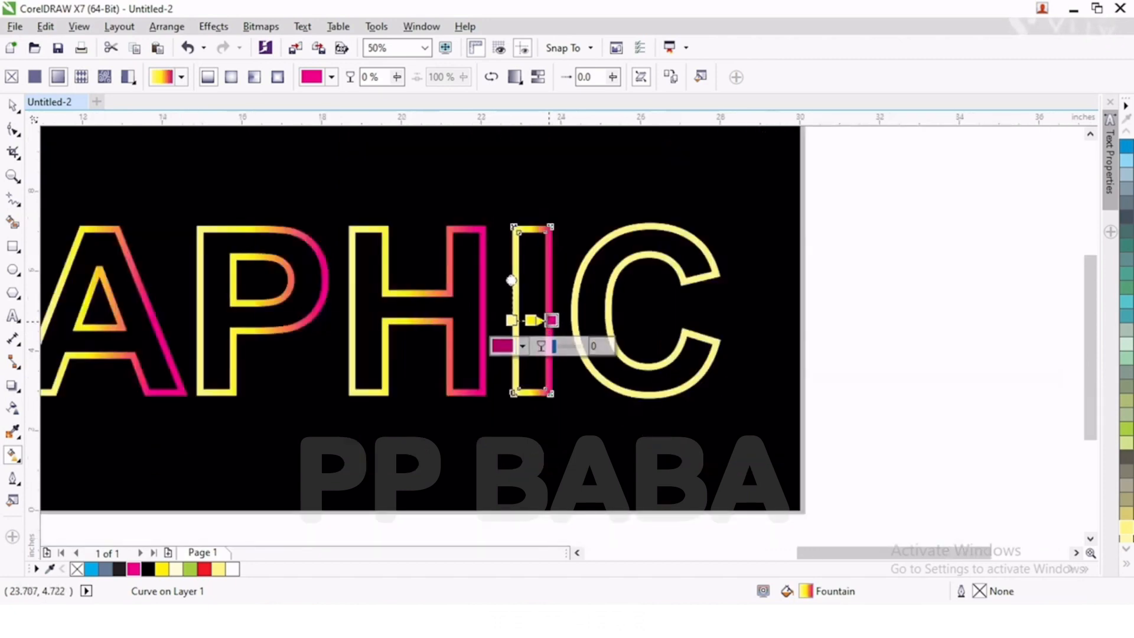
{"action": "scroll", "coordinate": [533, 322], "scroll_direction": "down", "scroll_amount": 1}
Convert the outline of the letter C to an object.
{"action": "left_click", "coordinate": [13, 106]}
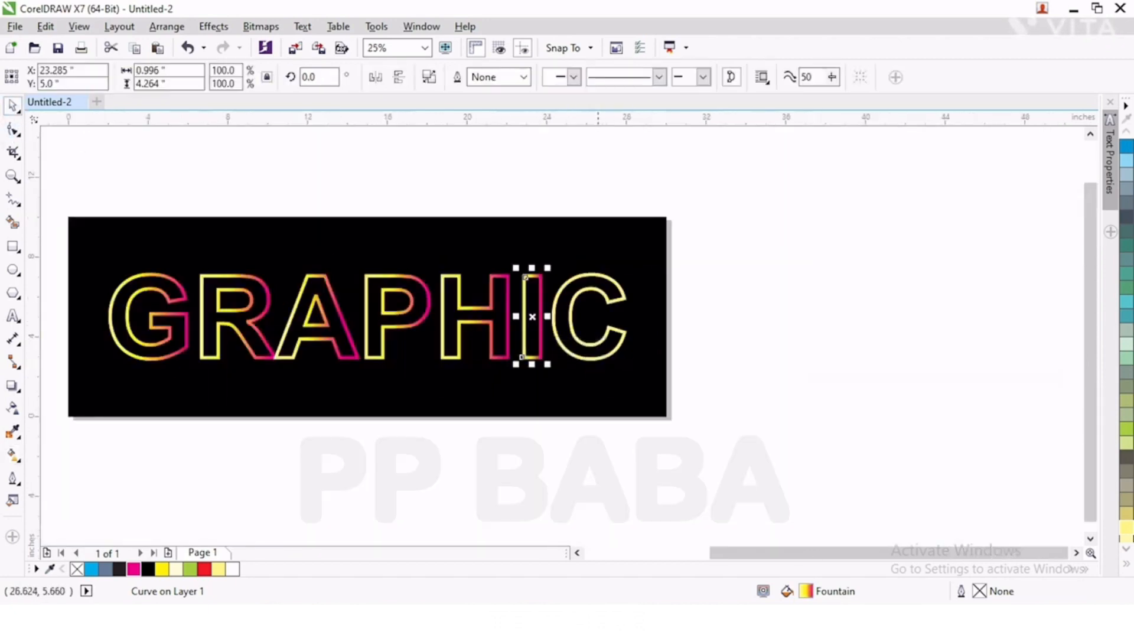
{"action": "scroll", "coordinate": [599, 302], "scroll_direction": "up", "scroll_amount": 1}
{"action": "left_click", "coordinate": [618, 299]}
{"action": "key", "text": "ctrl+q"}
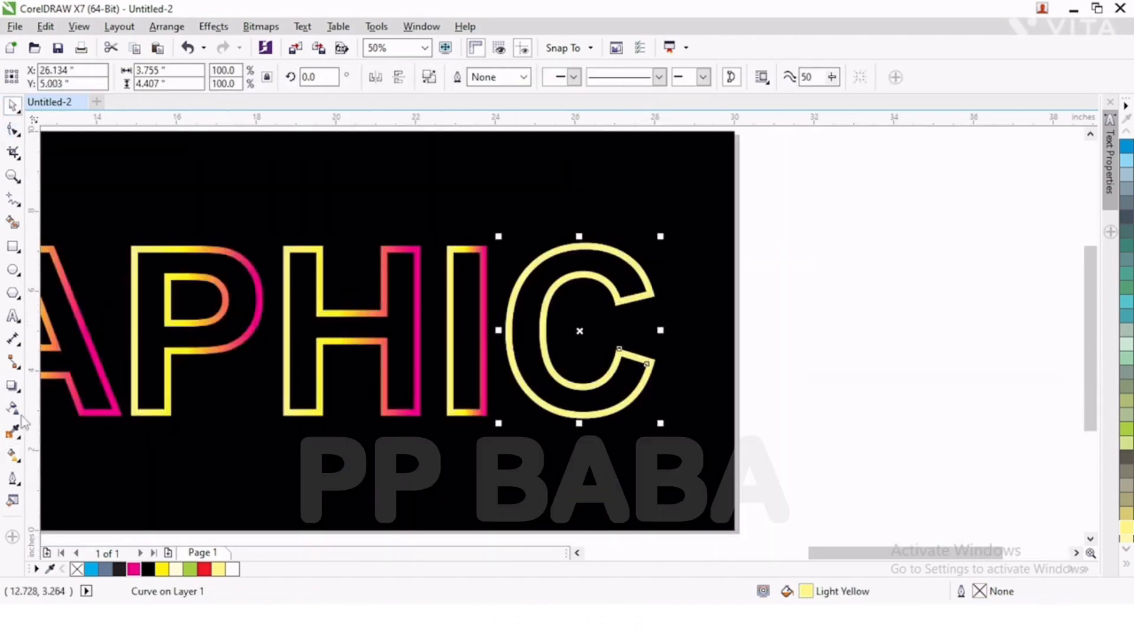
Apply a horizontal fountain fill across the C from light yellow through yellow at about 39% to magenta.
{"action": "left_click", "coordinate": [11, 455]}
{"action": "left_click_drag", "start_coordinate": [505, 322], "coordinate": [650, 321]}
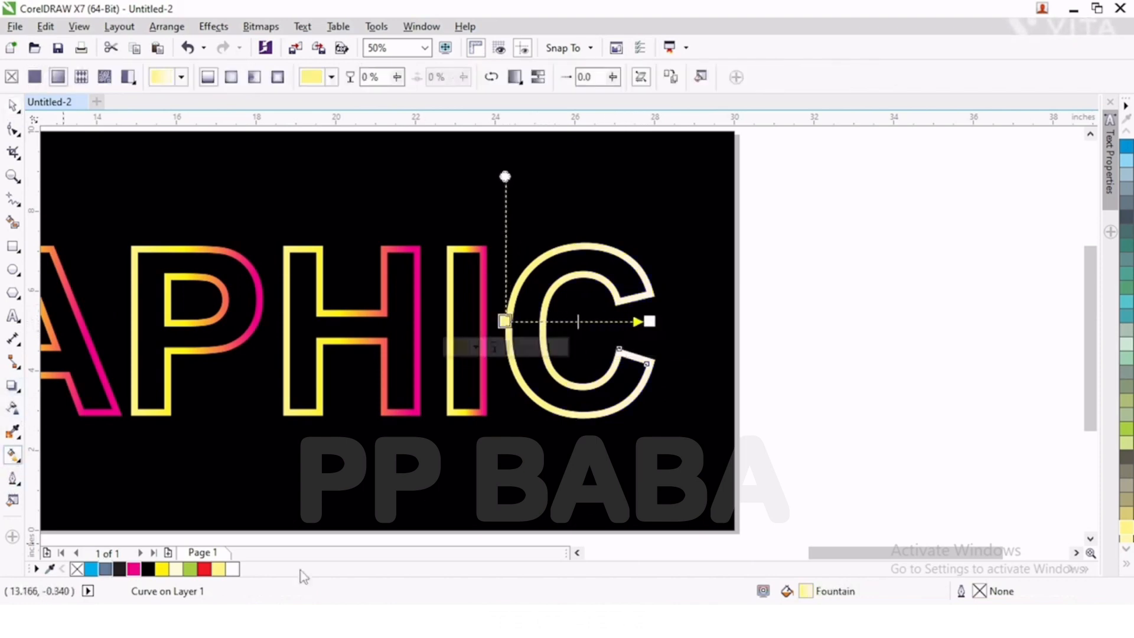
{"action": "left_click", "coordinate": [570, 322]}
{"action": "left_click", "coordinate": [543, 316]}
{"action": "left_click", "coordinate": [564, 321]}
{"action": "left_click", "coordinate": [592, 275]}
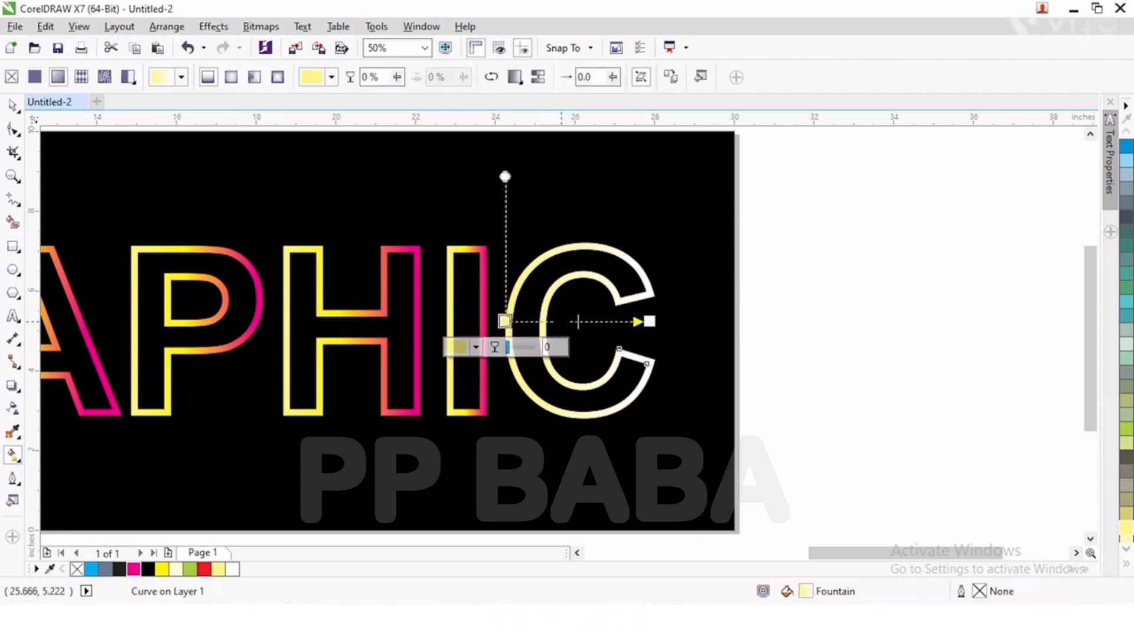
{"action": "double_click", "coordinate": [562, 321]}
{"action": "left_click", "coordinate": [161, 569]}
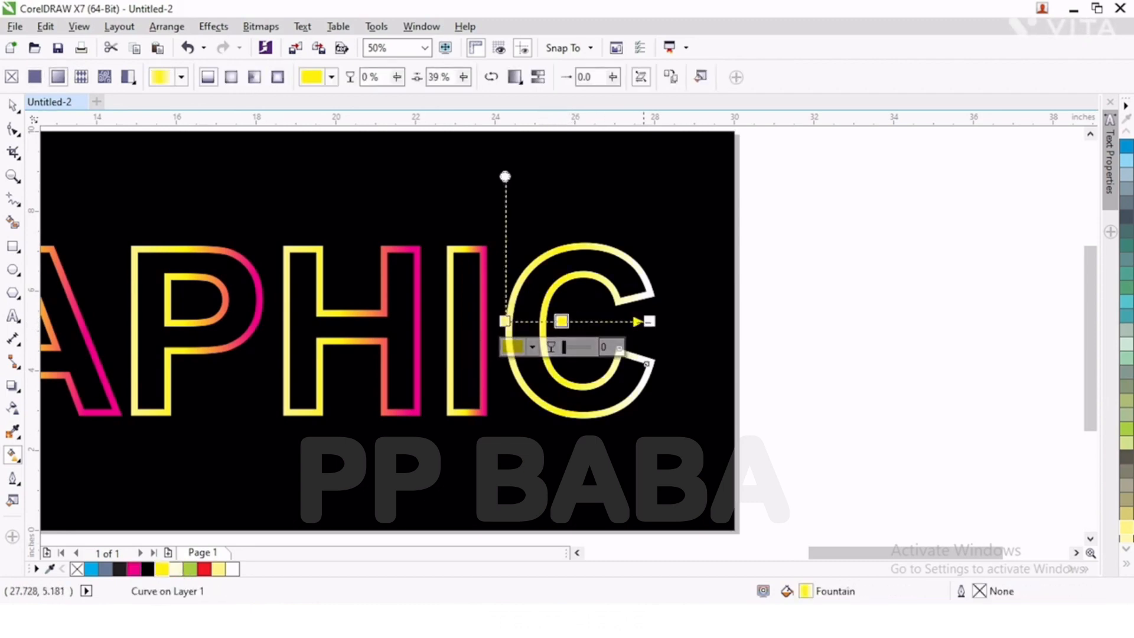
{"action": "left_click", "coordinate": [135, 570]}
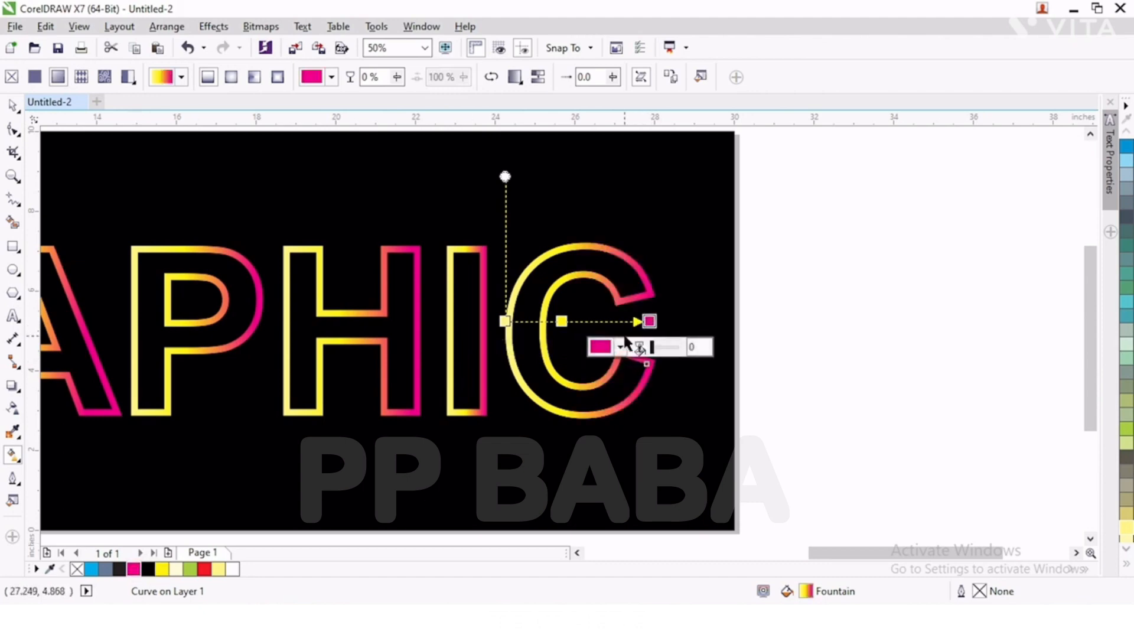
Move the C's yellow node slightly toward magenta, shorten the gradient at its magenta end, and deselect the letter.
{"action": "left_click_drag", "start_coordinate": [563, 322], "coordinate": [568, 322]}
{"action": "left_click_drag", "start_coordinate": [648, 322], "coordinate": [632, 321]}
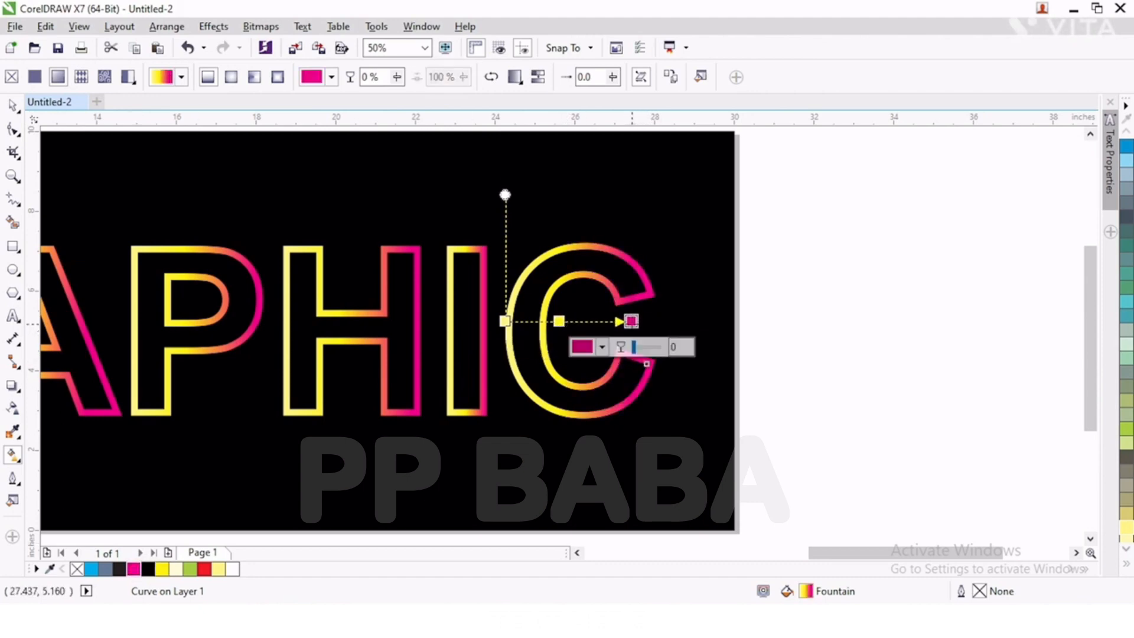
{"action": "left_click", "coordinate": [15, 113]}
{"action": "left_click", "coordinate": [25, 102]}
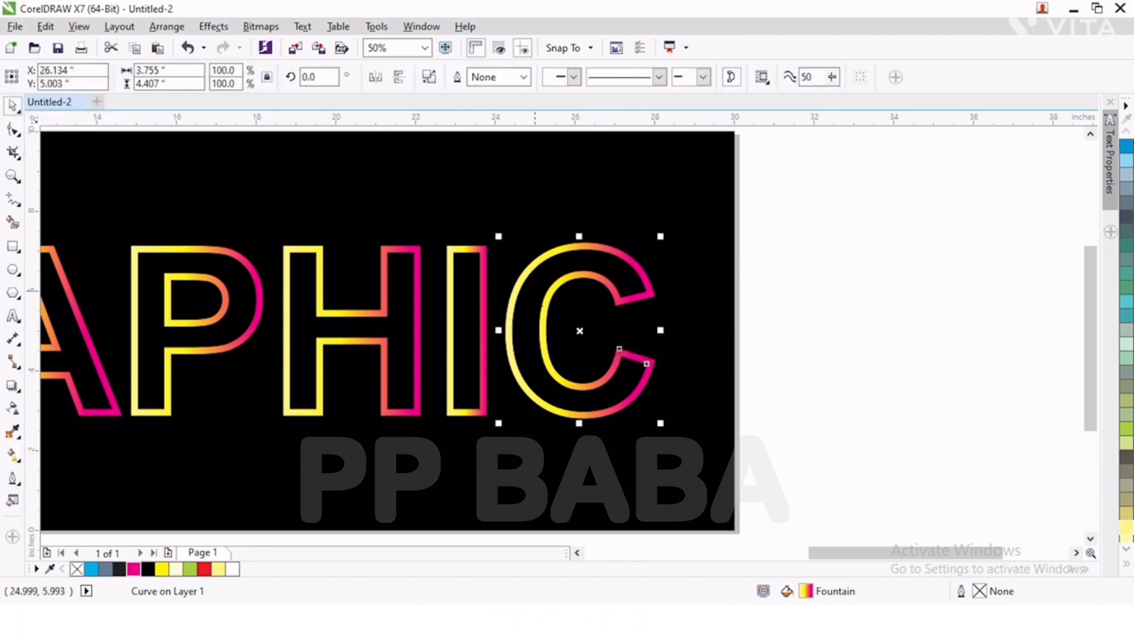
{"action": "key", "text": "F4"}
{"action": "left_click", "coordinate": [325, 157]}
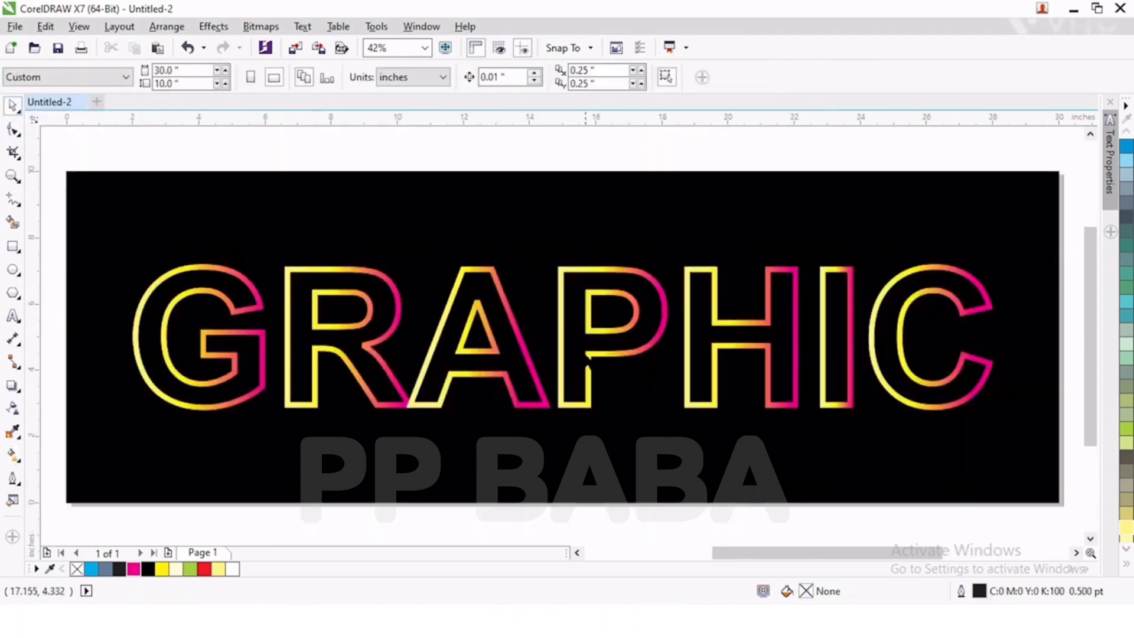
Apply a horizontal fountain transparency to the G, fading from opaque at its middle to 100% transparent at its outer edge.
{"action": "left_click", "coordinate": [13, 408]}
{"action": "scroll", "coordinate": [186, 327], "scroll_direction": "up", "scroll_amount": 2}
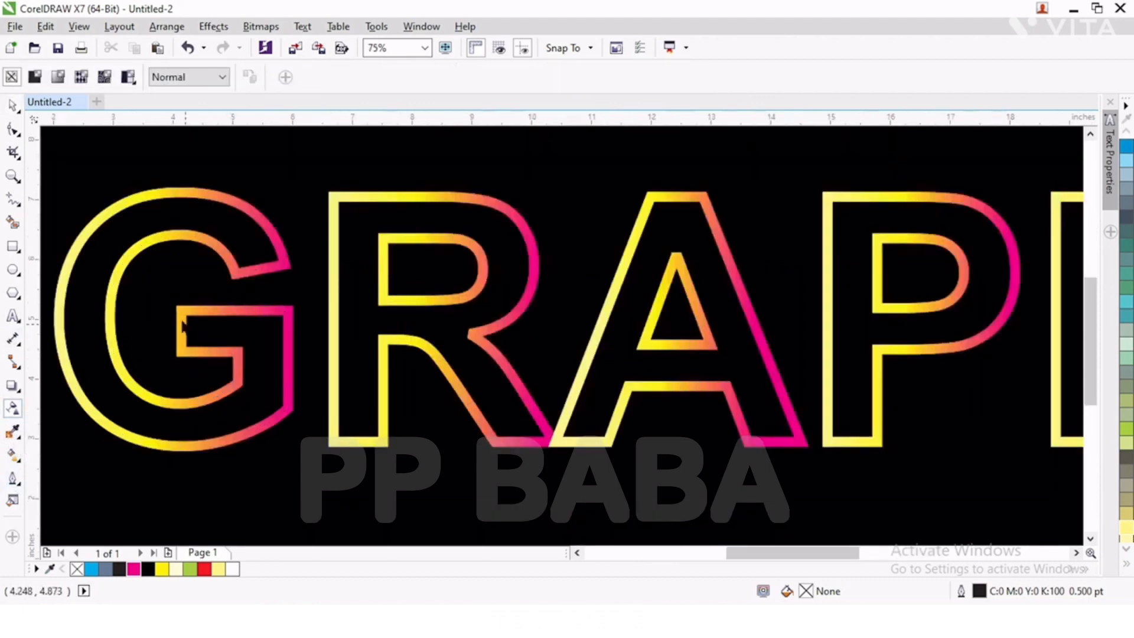
{"action": "left_click", "coordinate": [205, 348]}
{"action": "left_click_drag", "start_coordinate": [189, 329], "coordinate": [287, 331]}
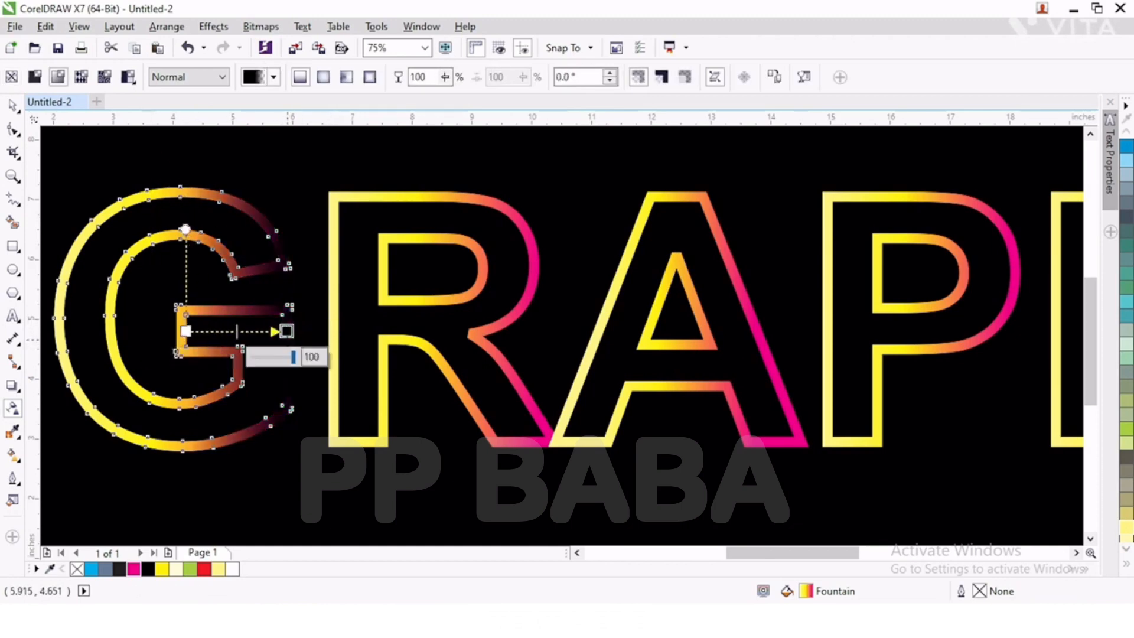
{"action": "scroll", "coordinate": [292, 353], "scroll_direction": "down", "scroll_amount": 1}
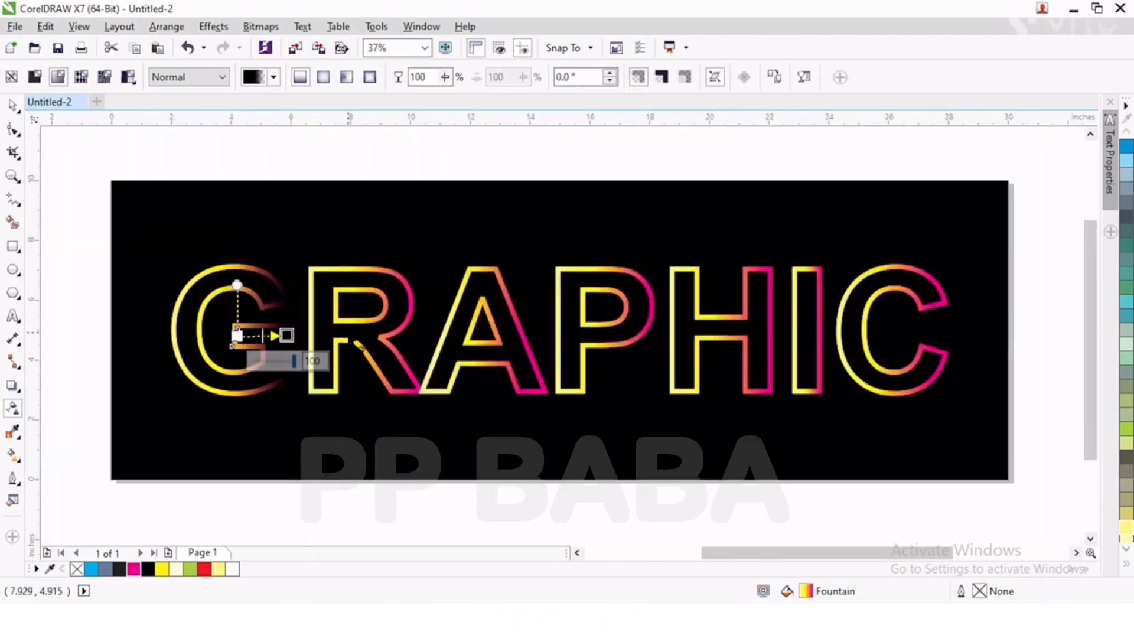
Apply a horizontal fountain transparency to the R, fading its outer side to 100% transparent toward the A.
{"action": "left_click_drag", "start_coordinate": [351, 338], "coordinate": [404, 318]}
{"action": "key", "text": "ctrl+z"}
{"action": "left_click", "coordinate": [387, 336]}
{"action": "scroll", "coordinate": [376, 324], "scroll_direction": "up", "scroll_amount": 2}
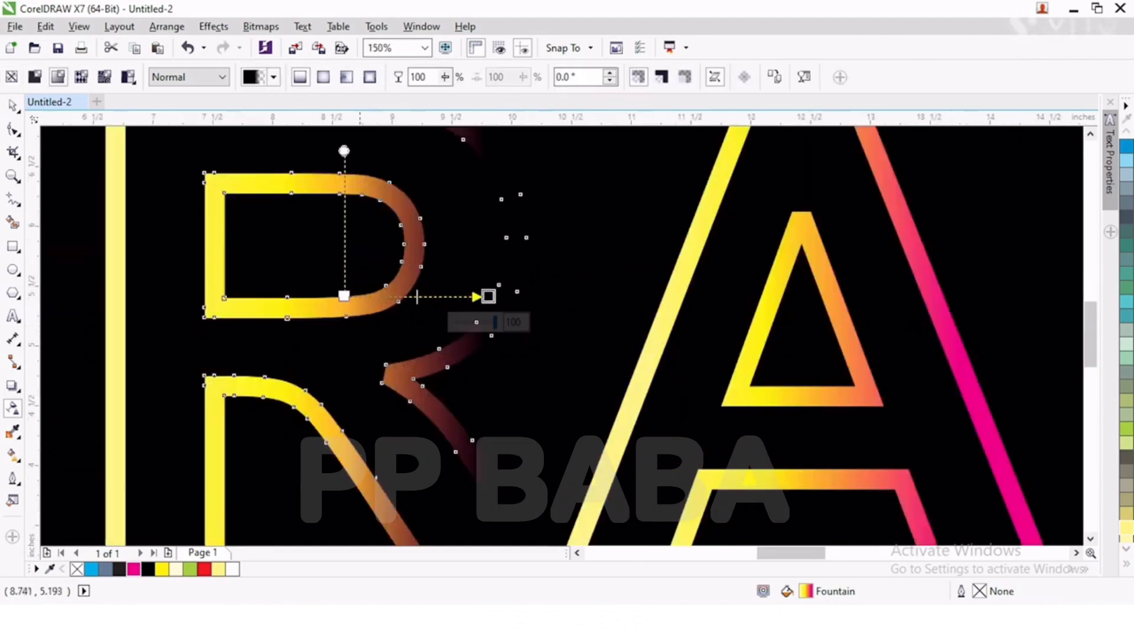
{"action": "scroll", "coordinate": [417, 296], "scroll_direction": "down", "scroll_amount": 1}
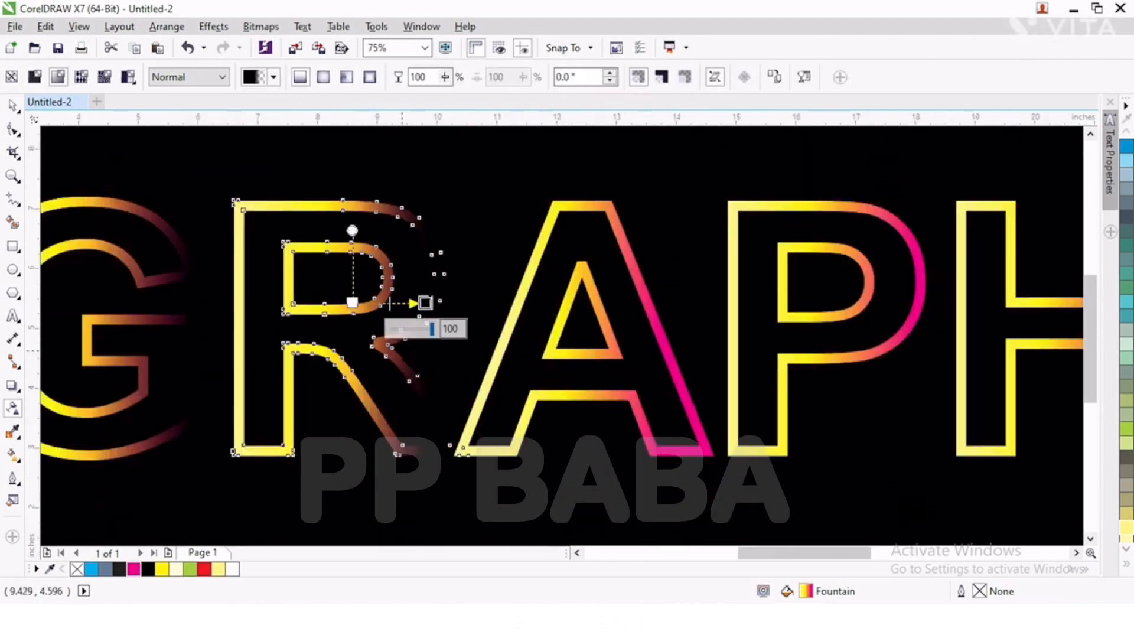
{"action": "left_click_drag", "start_coordinate": [389, 303], "coordinate": [386, 329]}
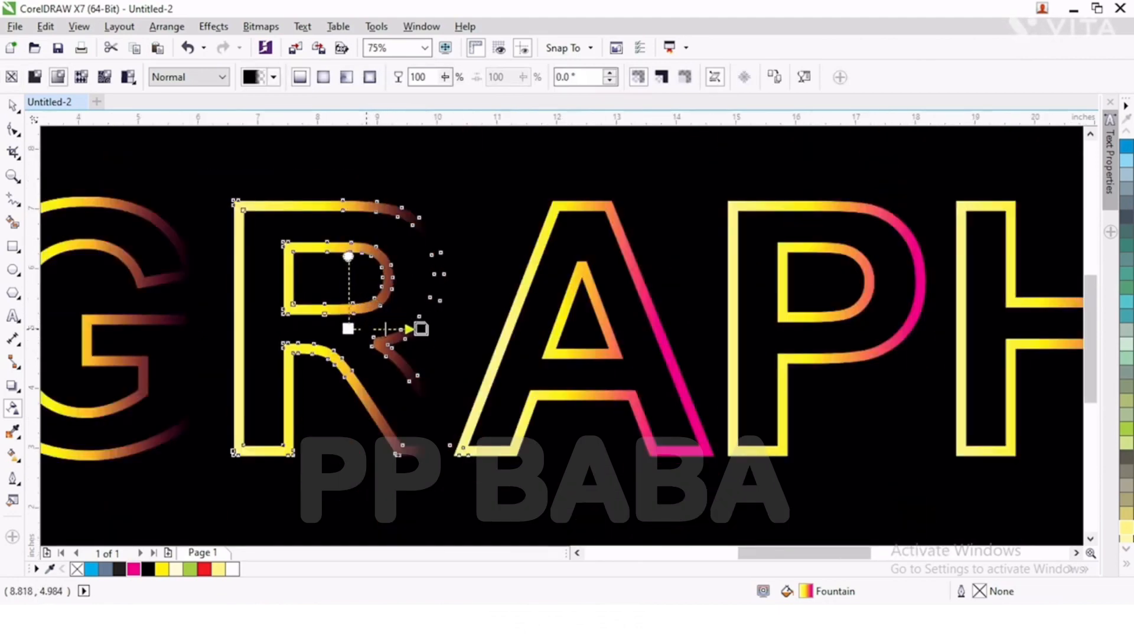
Apply a horizontal fountain transparency to the A, fading from its middle to 100% transparent at the side facing the P.
{"action": "scroll", "coordinate": [357, 336], "scroll_direction": "down", "scroll_amount": 1}
{"action": "left_click", "coordinate": [517, 333]}
{"action": "scroll", "coordinate": [488, 344], "scroll_direction": "up", "scroll_amount": 1}
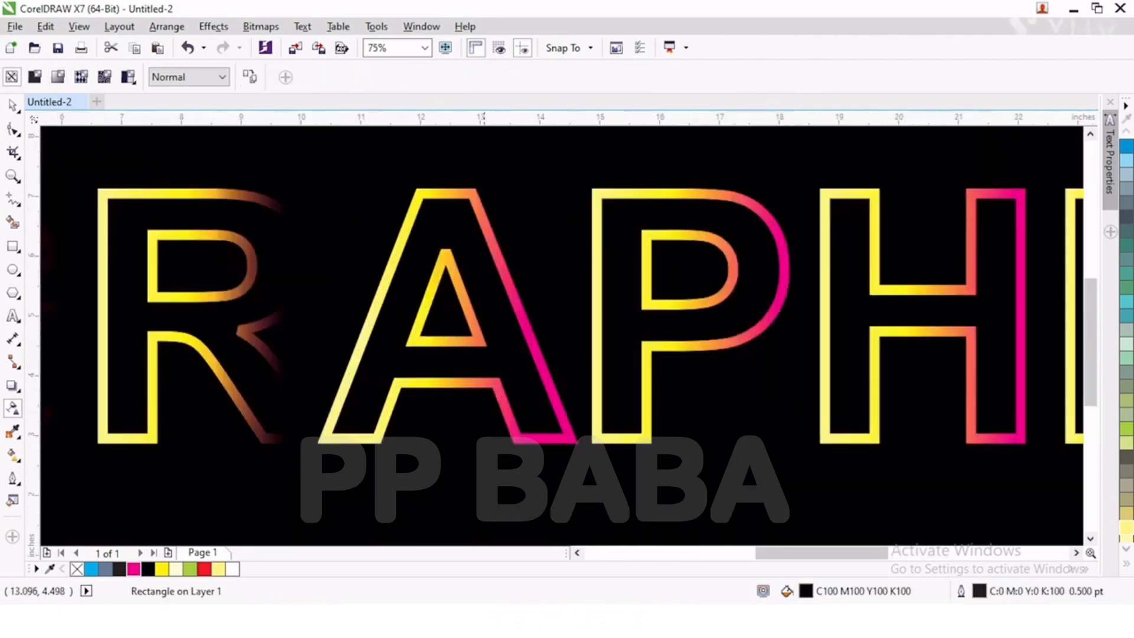
{"action": "left_click", "coordinate": [437, 341]}
{"action": "left_click_drag", "start_coordinate": [437, 335], "coordinate": [535, 335]}
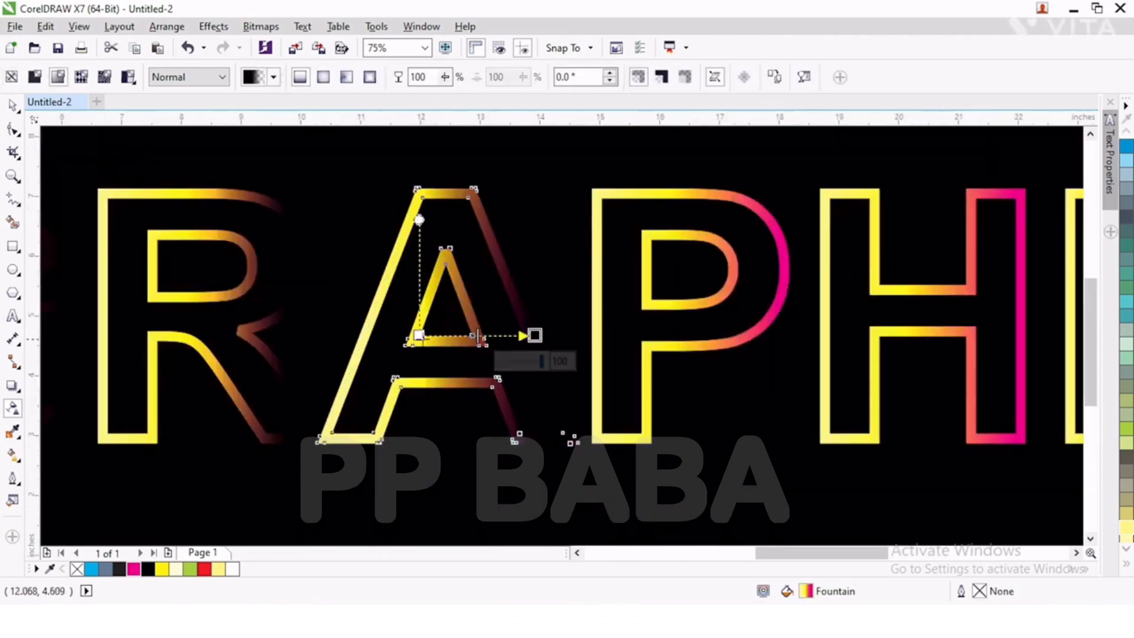
{"action": "left_click_drag", "start_coordinate": [437, 335], "coordinate": [445, 335]}
{"action": "scroll", "coordinate": [455, 341], "scroll_direction": "down", "scroll_amount": 1}
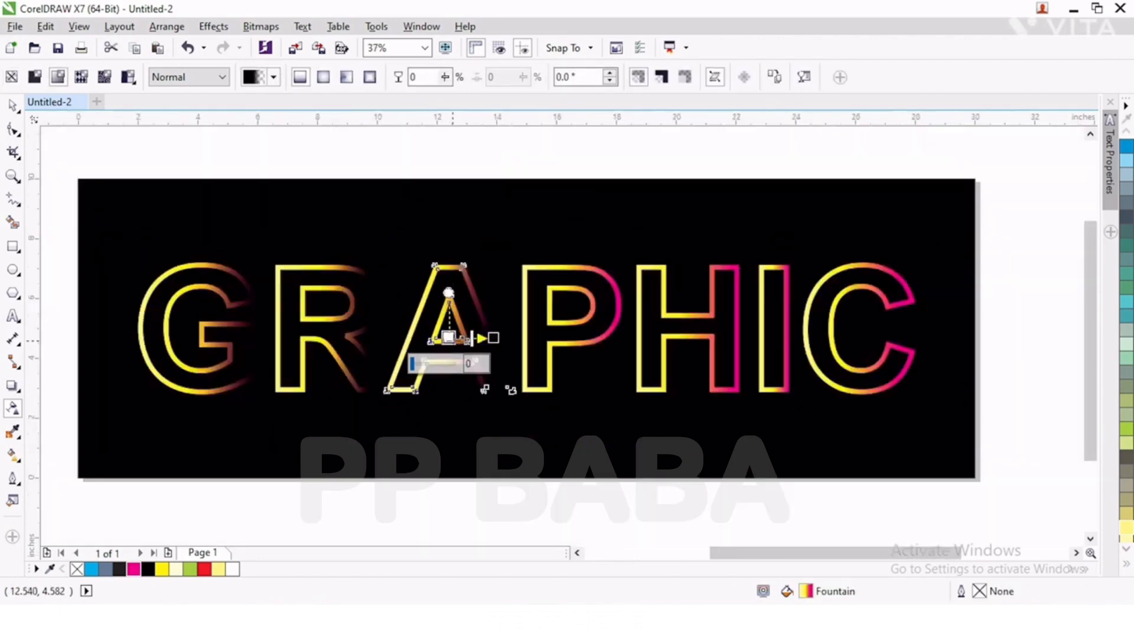
Apply a horizontal fountain transparency to the P, fading its bowl side to 100% transparent toward the H.
{"action": "scroll", "coordinate": [443, 337], "scroll_direction": "down", "scroll_amount": 1}
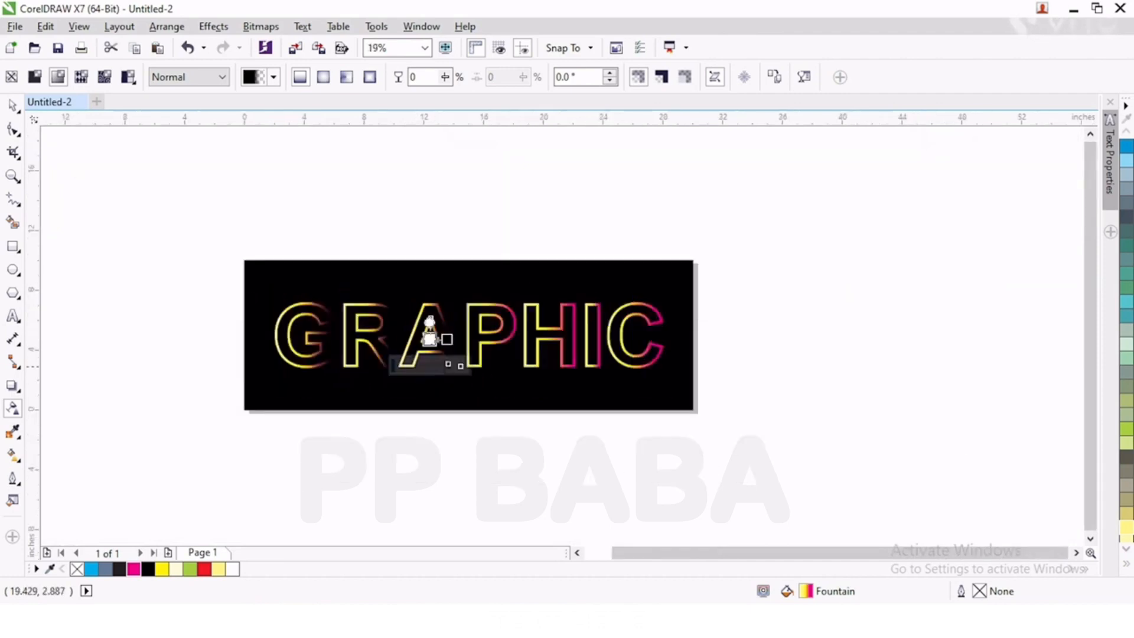
{"action": "left_click", "coordinate": [473, 331]}
{"action": "scroll", "coordinate": [496, 333], "scroll_direction": "up", "scroll_amount": 1}
{"action": "left_click_drag", "start_coordinate": [479, 334], "coordinate": [524, 334]}
{"action": "scroll", "coordinate": [480, 334], "scroll_direction": "down", "scroll_amount": 1}
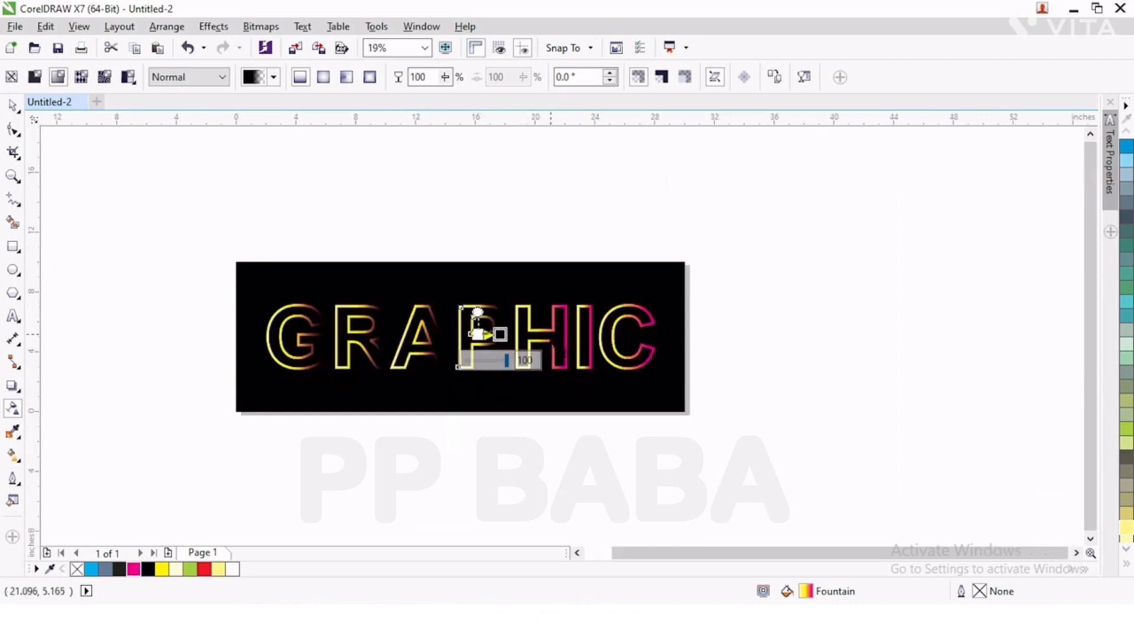
Apply a horizontal fountain transparency to the H, fading from opaque at its middle to transparent at the stem facing the I.
{"action": "left_click", "coordinate": [557, 335]}
{"action": "scroll", "coordinate": [557, 335], "scroll_direction": "up", "scroll_amount": 1}
{"action": "left_click", "coordinate": [532, 344]}
{"action": "mouse_move", "coordinate": [515, 341]}
{"action": "left_mouse_down"}
{"action": "mouse_move", "coordinate": [576, 341]}
{"action": "mouse_move", "coordinate": [533, 341]}
{"action": "left_mouse_up"}
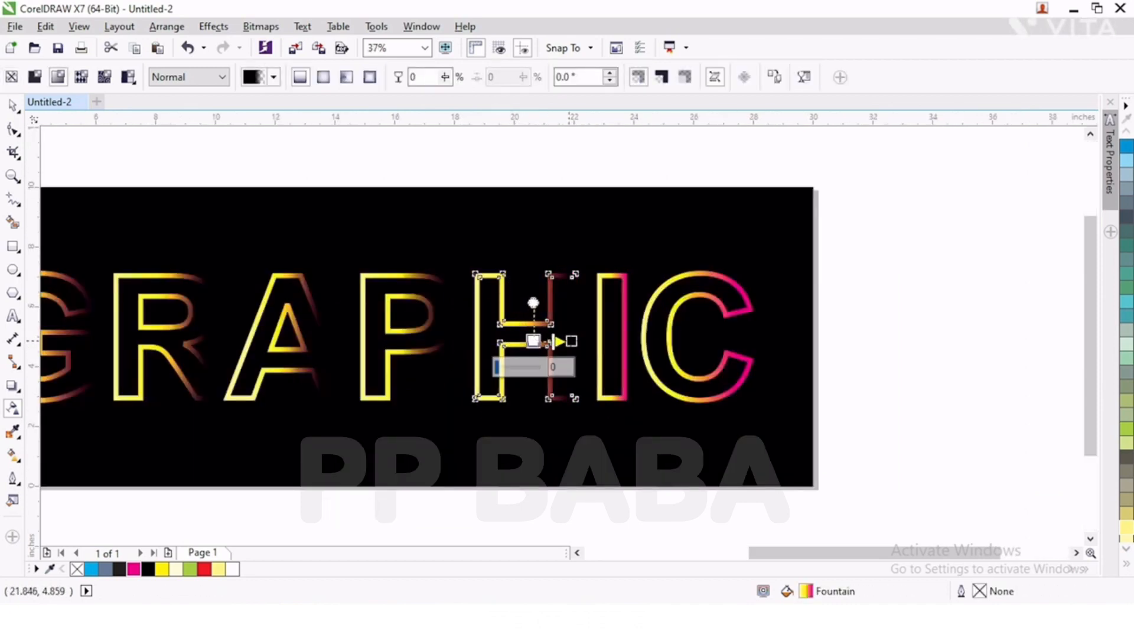
{"action": "scroll", "coordinate": [514, 334], "scroll_direction": "down", "scroll_amount": 1}
Apply a short horizontal fountain transparency to the I, fading to 100% transparent at its edge facing the C.
{"action": "left_click", "coordinate": [621, 346]}
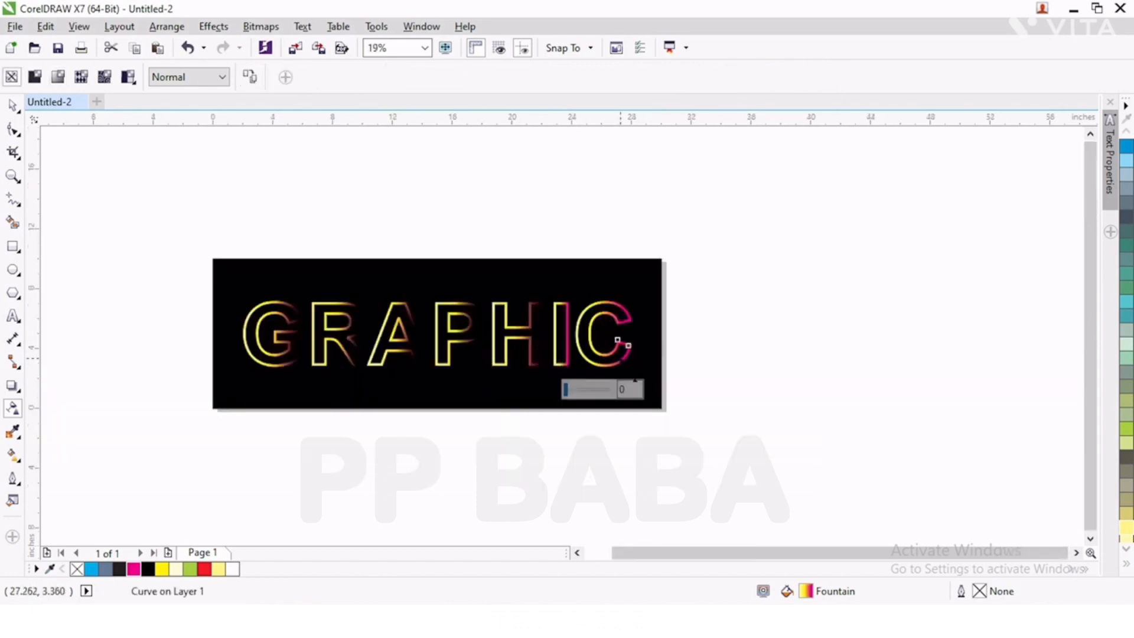
{"action": "scroll", "coordinate": [620, 345], "scroll_direction": "up", "scroll_amount": 1}
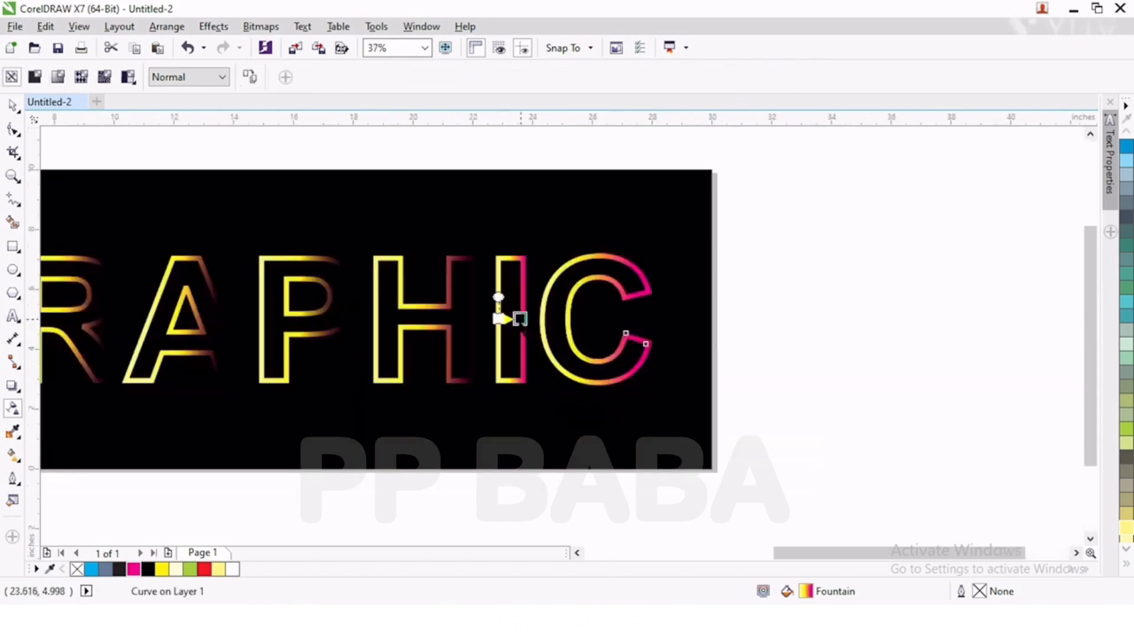
{"action": "left_click", "coordinate": [502, 309]}
{"action": "scroll", "coordinate": [502, 313], "scroll_direction": "up", "scroll_amount": 2}
{"action": "mouse_move", "coordinate": [523, 323]}
{"action": "left_mouse_down"}
{"action": "mouse_move", "coordinate": [555, 324]}
{"action": "mouse_move", "coordinate": [498, 324]}
{"action": "mouse_move", "coordinate": [533, 324]}
{"action": "left_mouse_up"}
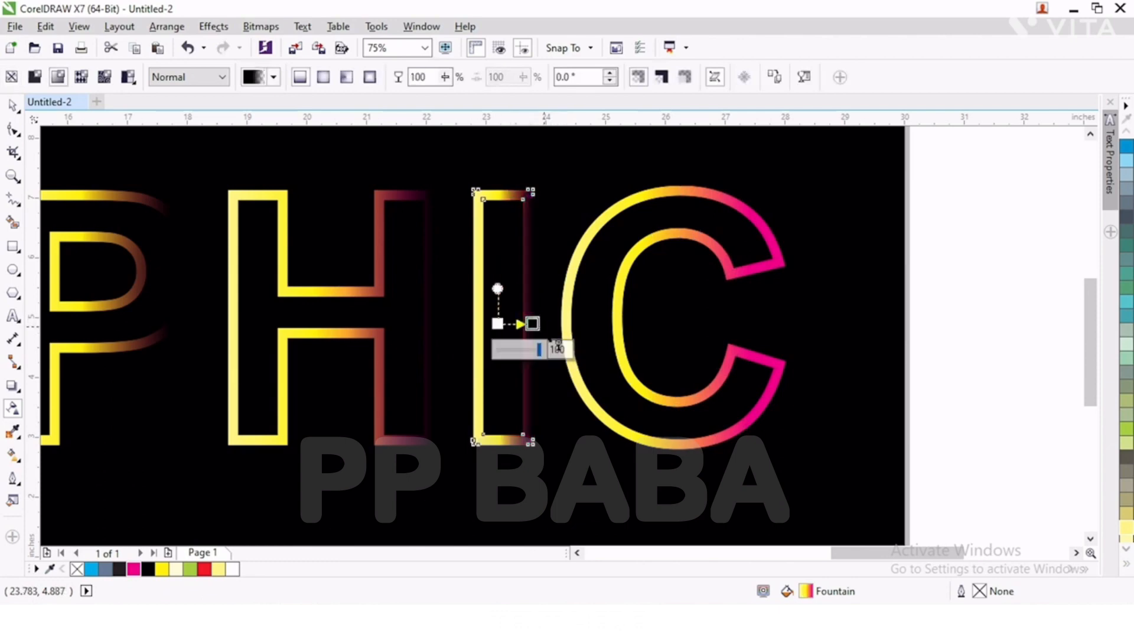
{"action": "scroll", "coordinate": [514, 325], "scroll_direction": "down", "scroll_amount": 2}
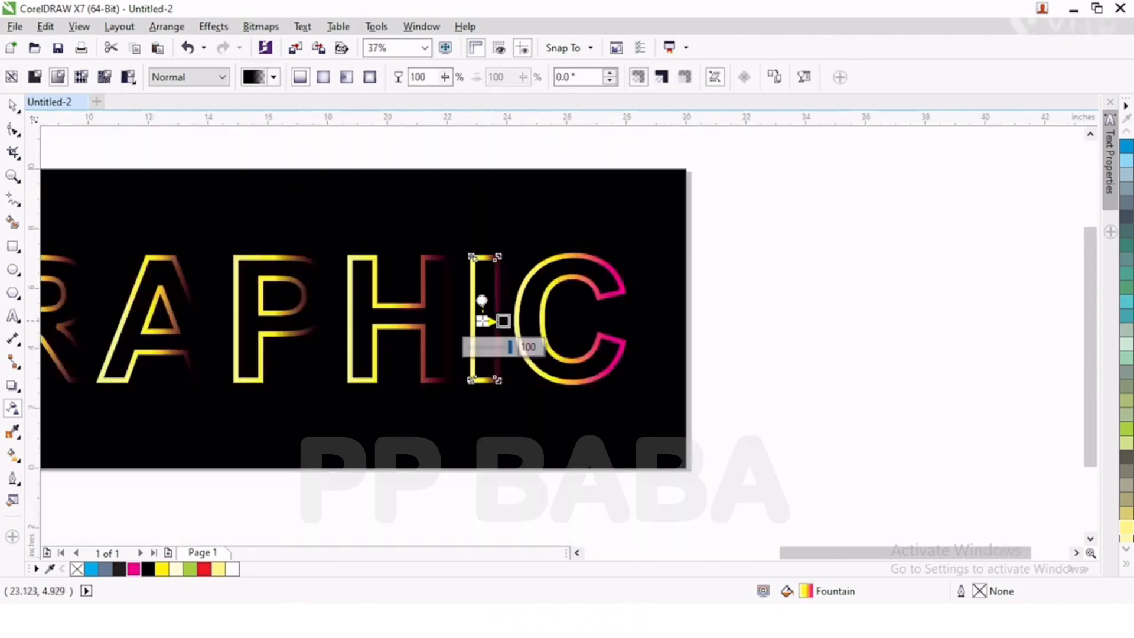
Apply a horizontal fountain transparency to the C, fading from opaque at its middle to transparent at its open side, and deselect it.
{"action": "scroll", "coordinate": [532, 325], "scroll_direction": "up", "scroll_amount": 2}
{"action": "scroll", "coordinate": [491, 324], "scroll_direction": "down", "scroll_amount": 1}
{"action": "left_click", "coordinate": [500, 385]}
{"action": "left_click", "coordinate": [514, 321]}
{"action": "left_click_drag", "start_coordinate": [514, 321], "coordinate": [548, 324]}
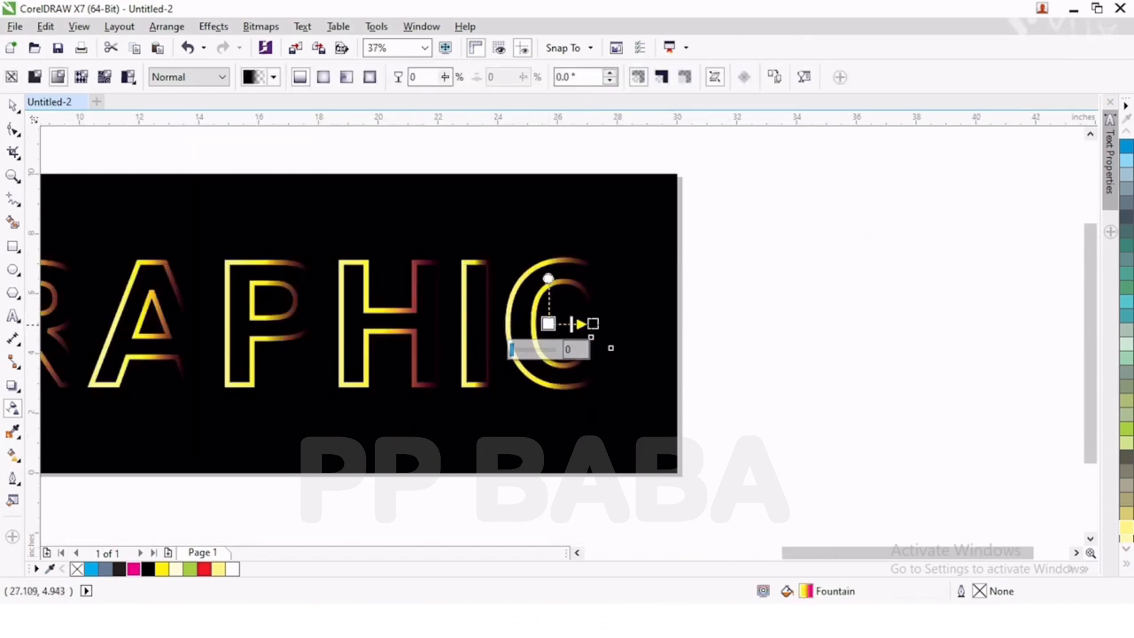
{"action": "left_click", "coordinate": [12, 105]}
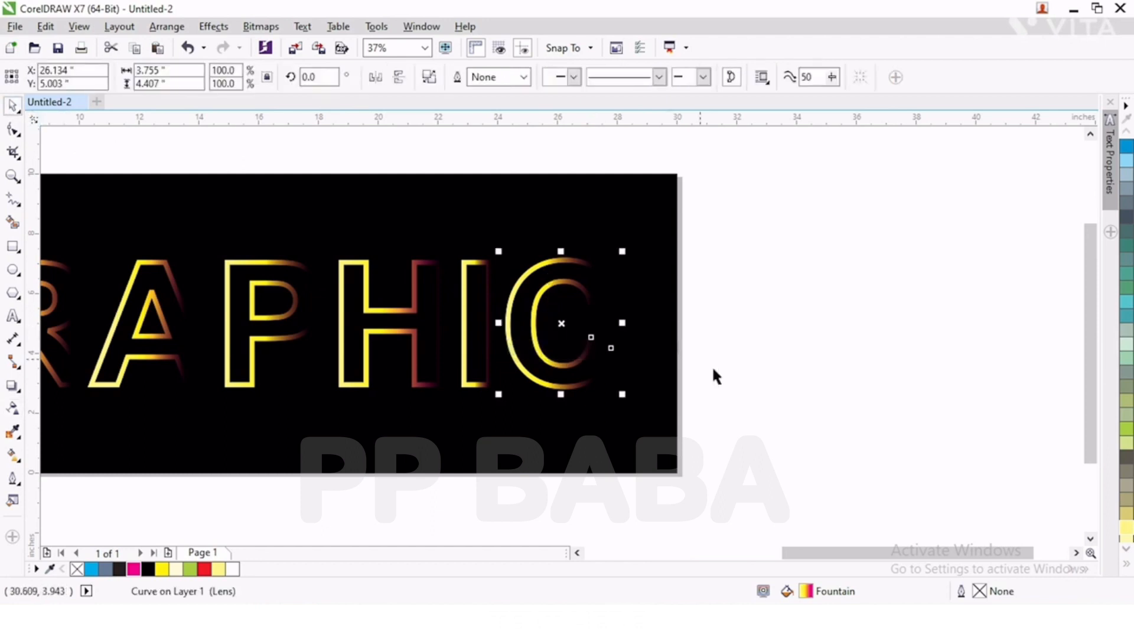
{"action": "left_click", "coordinate": [679, 350]}
{"action": "scroll", "coordinate": [648, 347], "scroll_direction": "down", "scroll_amount": 1}
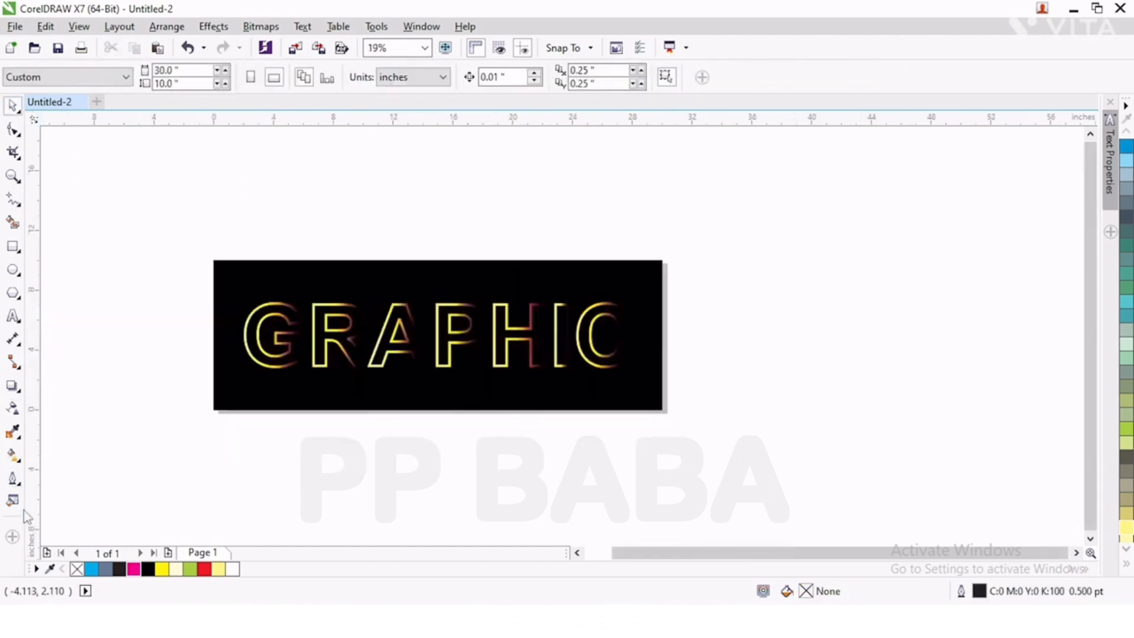
Shorten the fountain fills of the G and the R at their magenta ends so magenta reaches into their faded sides.
{"action": "left_click", "coordinate": [13, 455]}
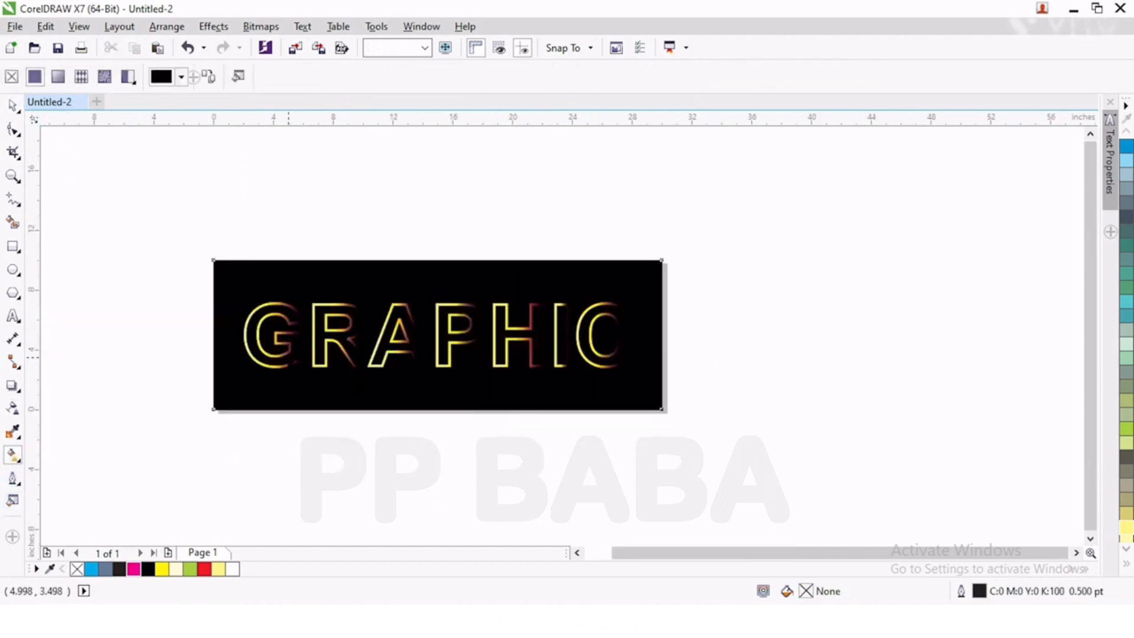
{"action": "left_click_drag", "start_coordinate": [243, 336], "coordinate": [302, 335]}
{"action": "scroll", "coordinate": [286, 371], "scroll_direction": "up", "scroll_amount": 1}
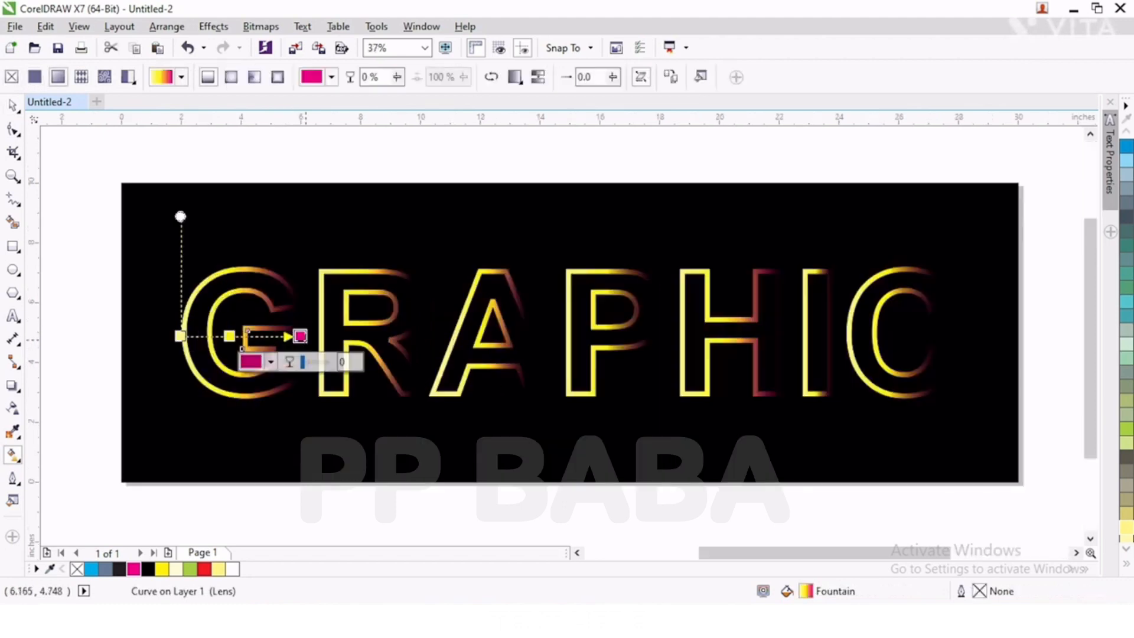
{"action": "left_click", "coordinate": [373, 330]}
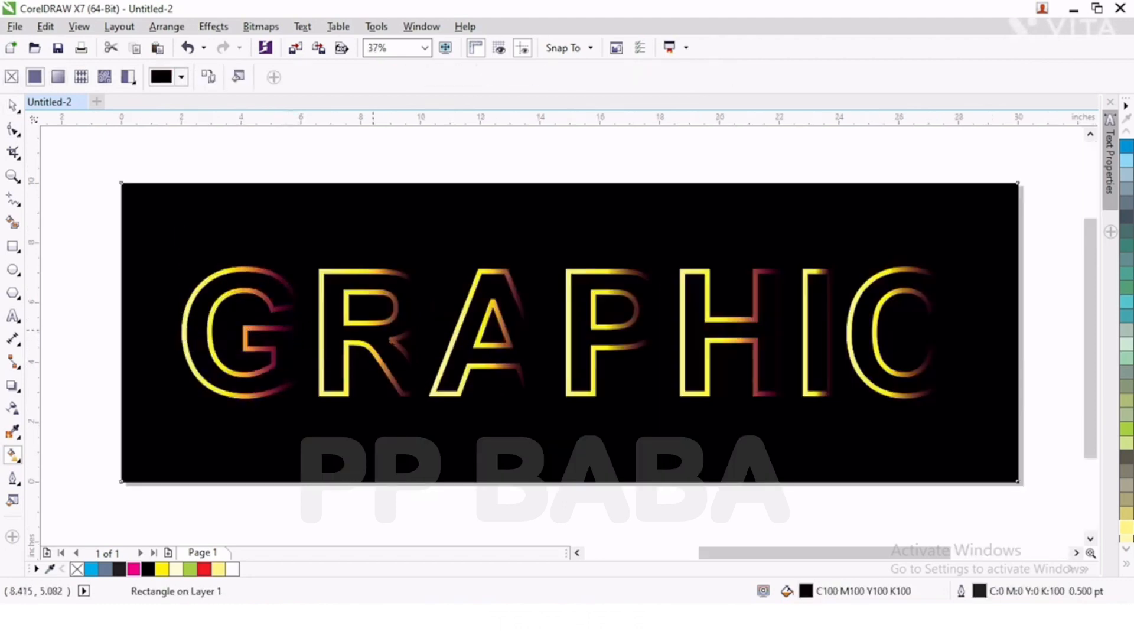
{"action": "left_click_drag", "start_coordinate": [318, 332], "coordinate": [401, 332]}
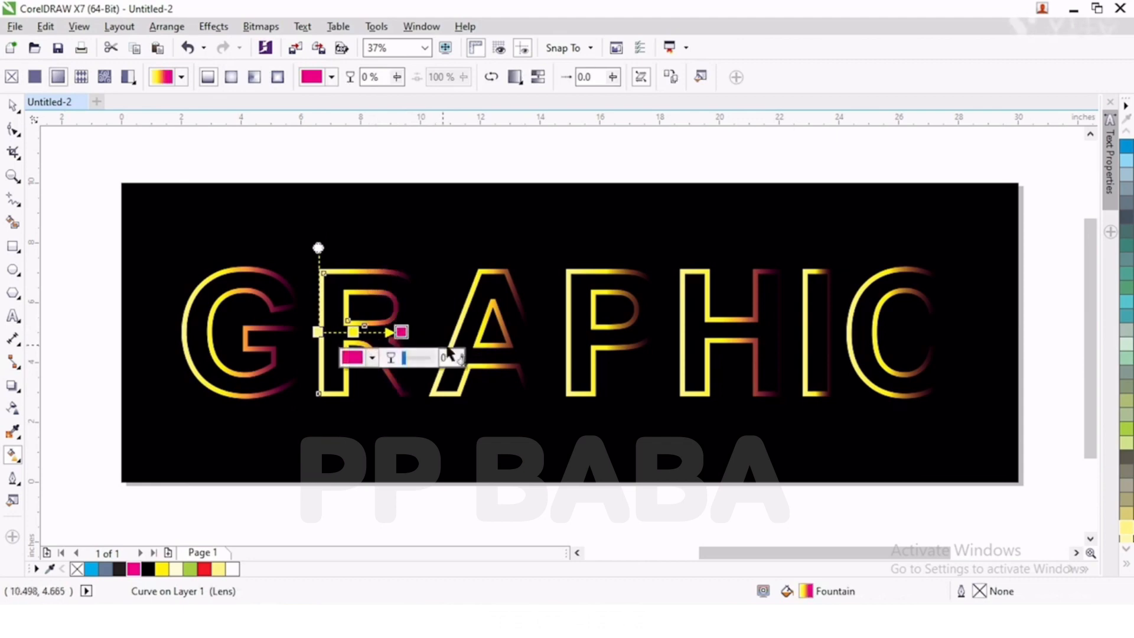
Shorten the fountain fills of the A and the P by pulling their magenta ends inward.
{"action": "left_click", "coordinate": [516, 348]}
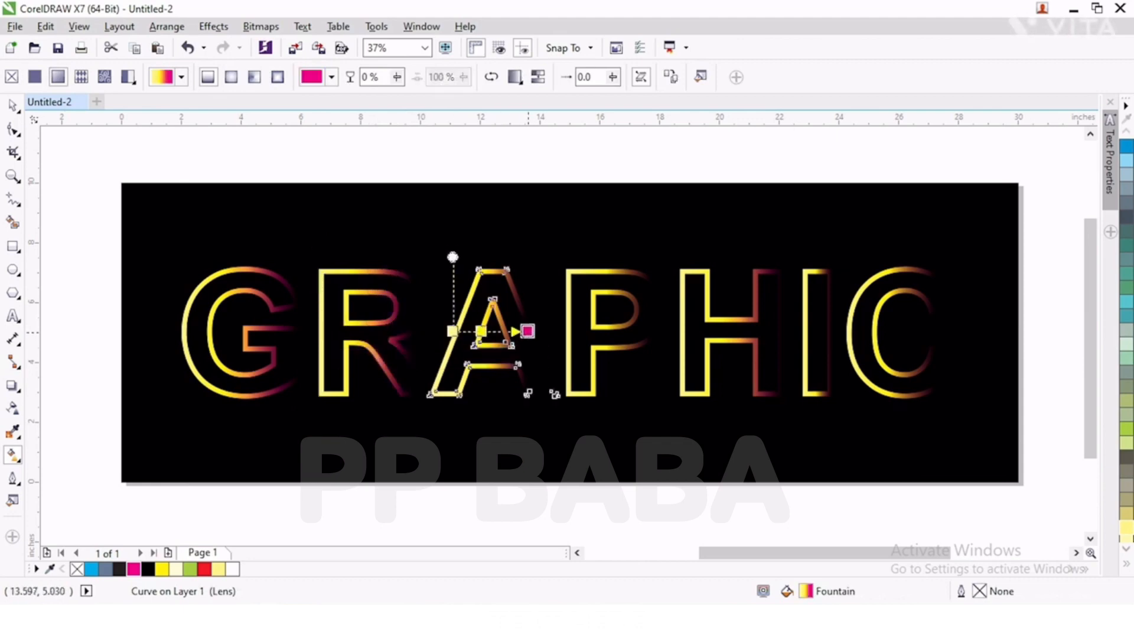
{"action": "left_click", "coordinate": [528, 331]}
{"action": "left_click_drag", "start_coordinate": [521, 337], "coordinate": [506, 336]}
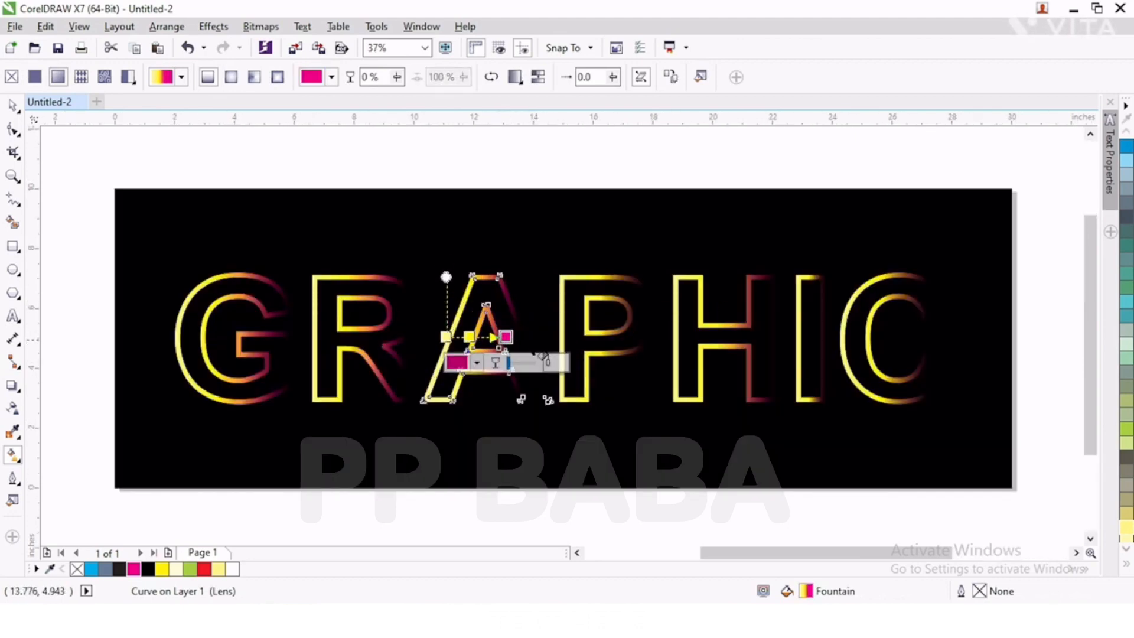
{"action": "left_click", "coordinate": [573, 354]}
{"action": "left_click_drag", "start_coordinate": [650, 330], "coordinate": [630, 330]}
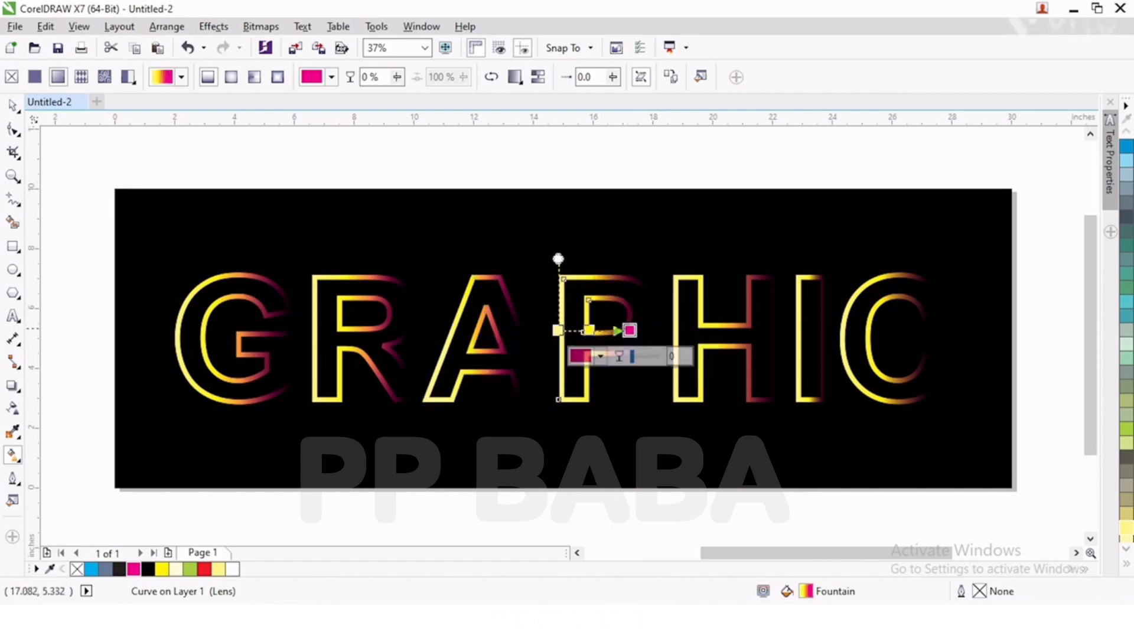
Shorten the H's fountain fill by moving its magenta end in to the stem facing the I.
{"action": "left_click", "coordinate": [656, 354]}
{"action": "left_click", "coordinate": [685, 354]}
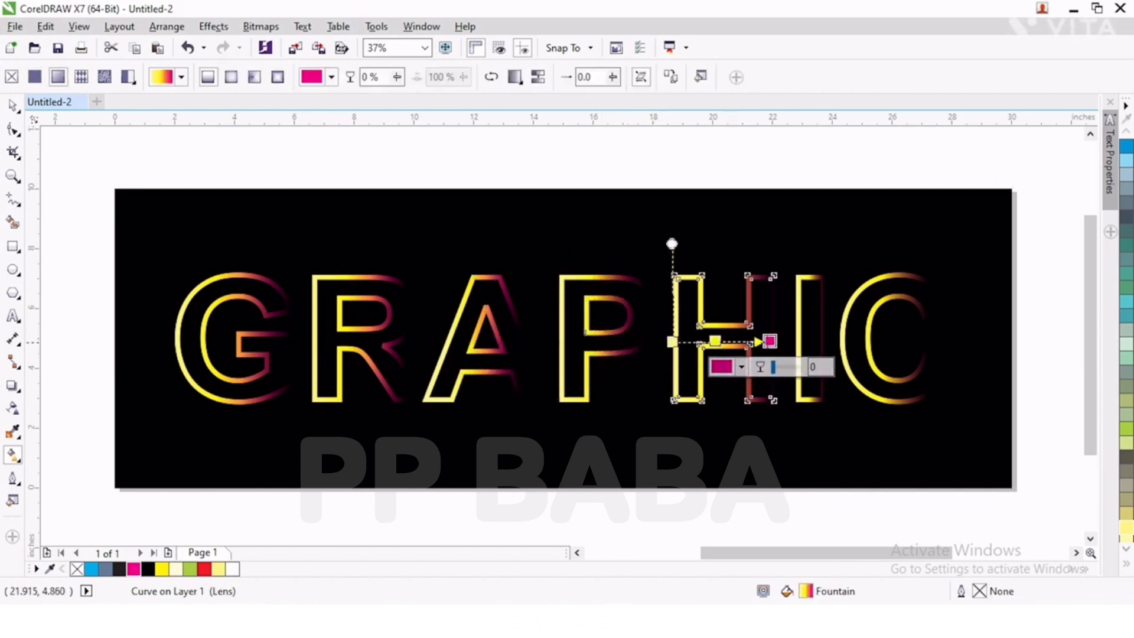
{"action": "scroll", "coordinate": [792, 362], "scroll_direction": "down", "scroll_amount": 2}
{"action": "scroll", "coordinate": [747, 362], "scroll_direction": "up", "scroll_amount": 2}
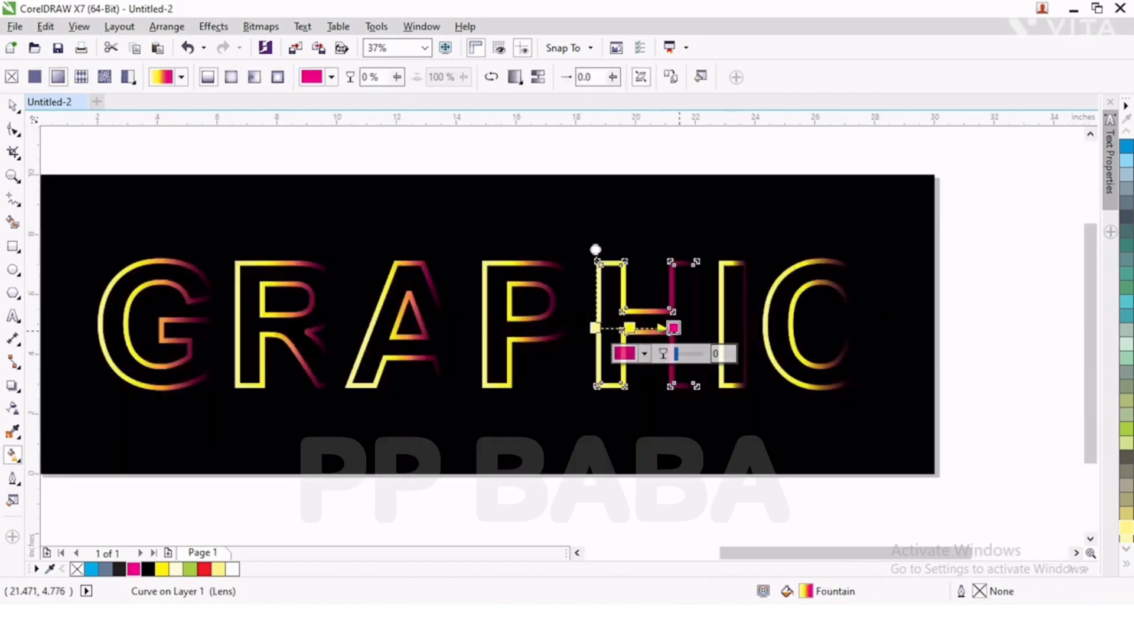
{"action": "scroll", "coordinate": [740, 328], "scroll_direction": "up", "scroll_amount": 2}
Set the magenta ends of the I's and the C's fountain fills at their faded sides.
{"action": "left_click", "coordinate": [734, 332]}
{"action": "scroll", "coordinate": [730, 335], "scroll_direction": "down", "scroll_amount": 2}
{"action": "left_click", "coordinate": [734, 335]}
{"action": "scroll", "coordinate": [733, 335], "scroll_direction": "up", "scroll_amount": 1}
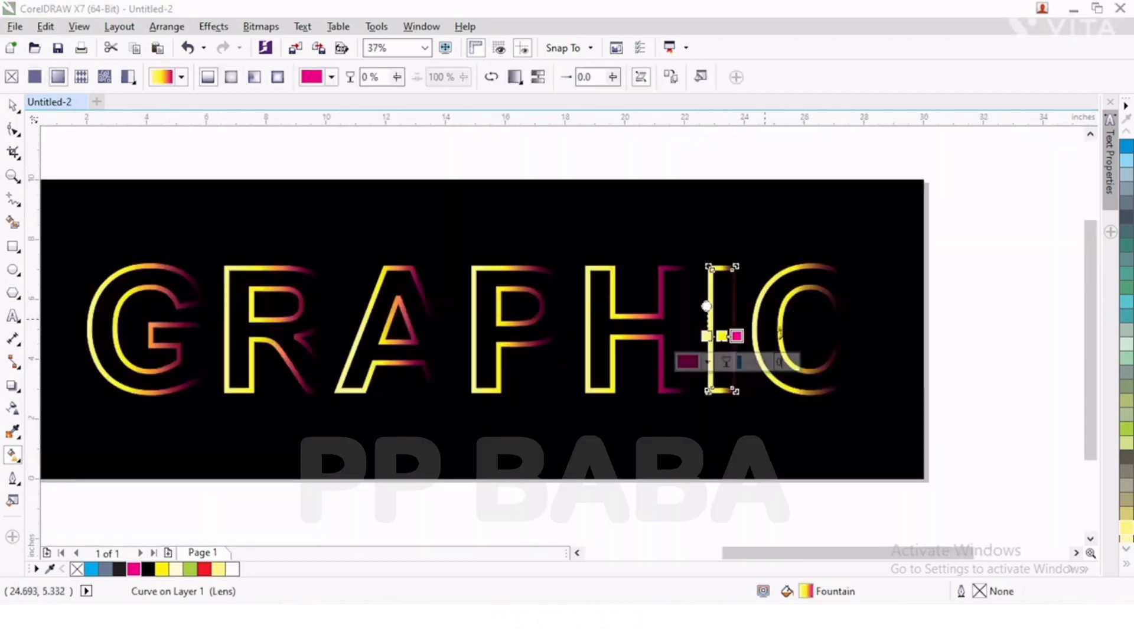
{"action": "left_click", "coordinate": [779, 333]}
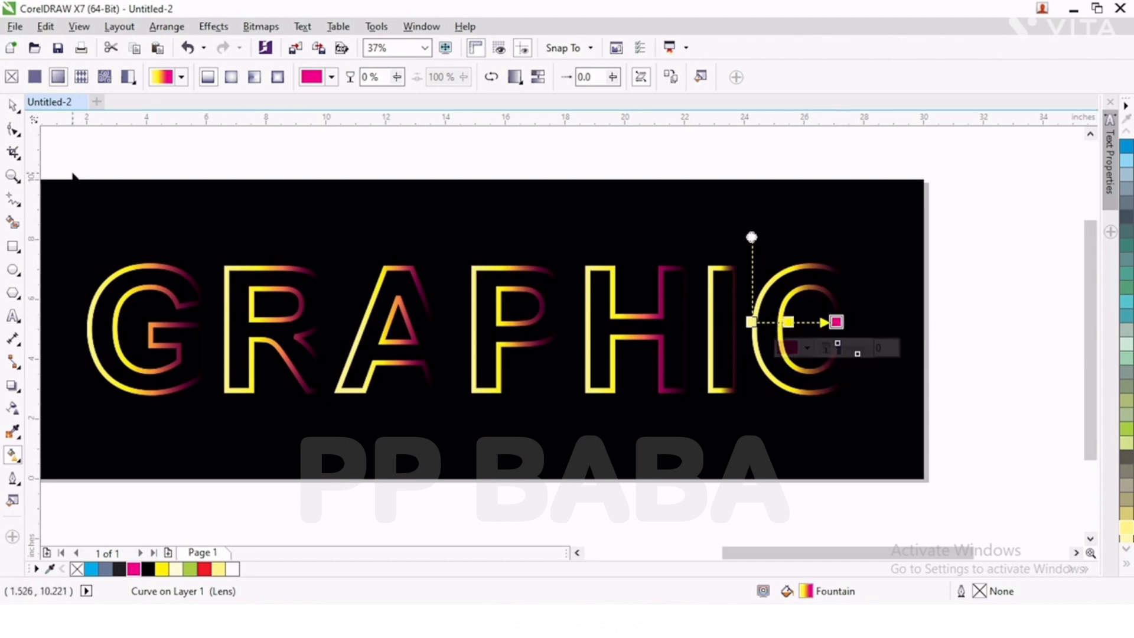
Shorten and slightly tilt the H's fountain transparency at its transparent end, and return to the Pick tool.
{"action": "left_click", "coordinate": [14, 415]}
{"action": "left_click", "coordinate": [587, 329]}
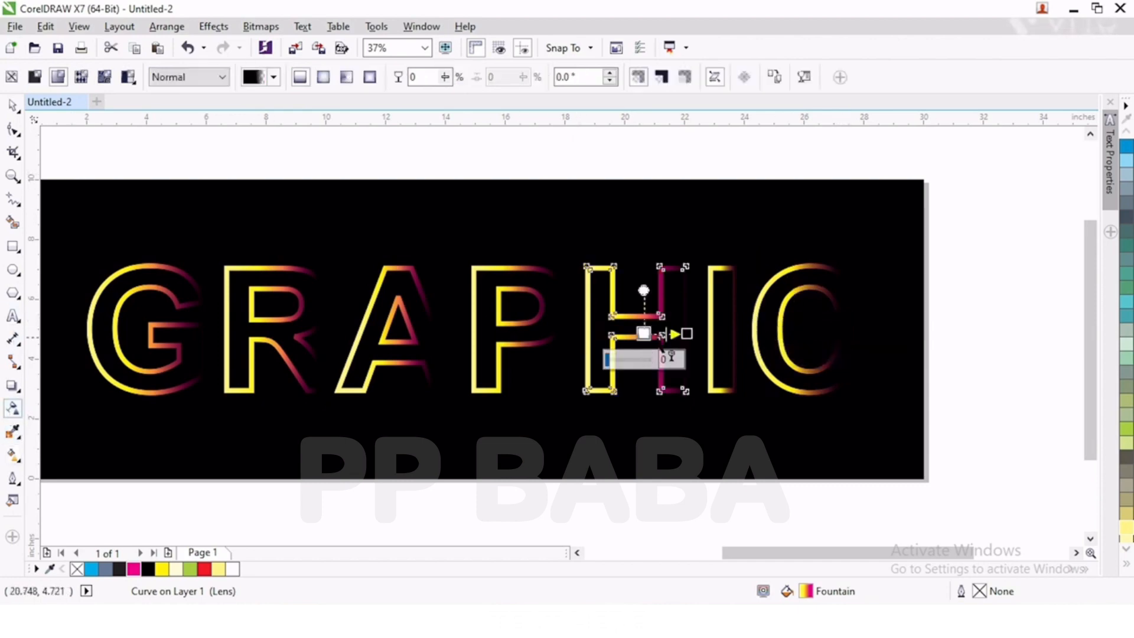
{"action": "left_click_drag", "start_coordinate": [682, 333], "coordinate": [682, 343]}
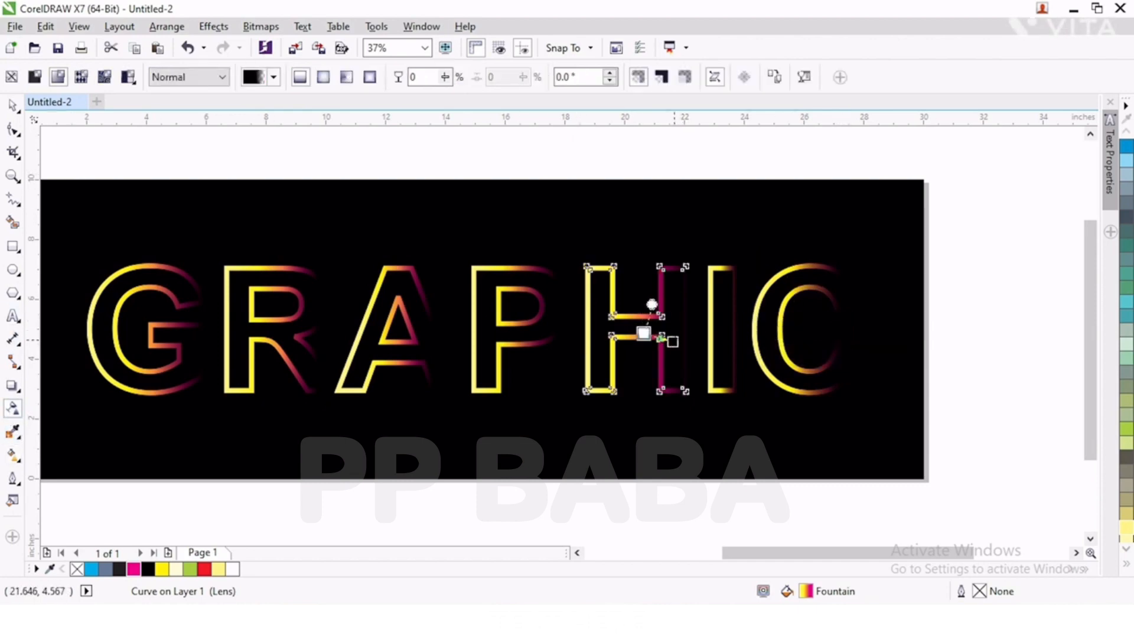
{"action": "left_click", "coordinate": [12, 107]}
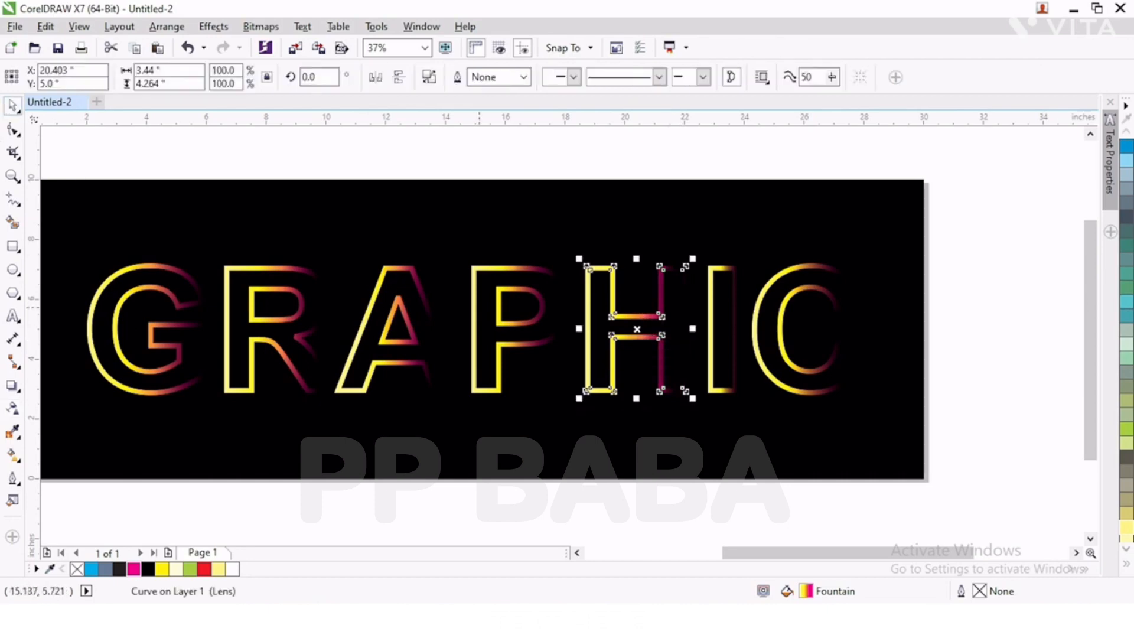
Move the R toward the G so that it overlaps the G's faded side.
{"action": "scroll", "coordinate": [483, 322], "scroll_direction": "down", "scroll_amount": 1}
{"action": "left_click", "coordinate": [478, 413]}
{"action": "scroll", "coordinate": [332, 332], "scroll_direction": "up", "scroll_amount": 2}
{"action": "left_click", "coordinate": [481, 313]}
{"action": "left_click", "coordinate": [481, 328]}
{"action": "scroll", "coordinate": [481, 329], "scroll_direction": "down", "scroll_amount": 1}
{"action": "left_click_drag", "start_coordinate": [471, 328], "coordinate": [426, 329]}
Try a solid black fill on the G and undo it.
{"action": "left_click", "coordinate": [585, 341]}
{"action": "left_click", "coordinate": [601, 333]}
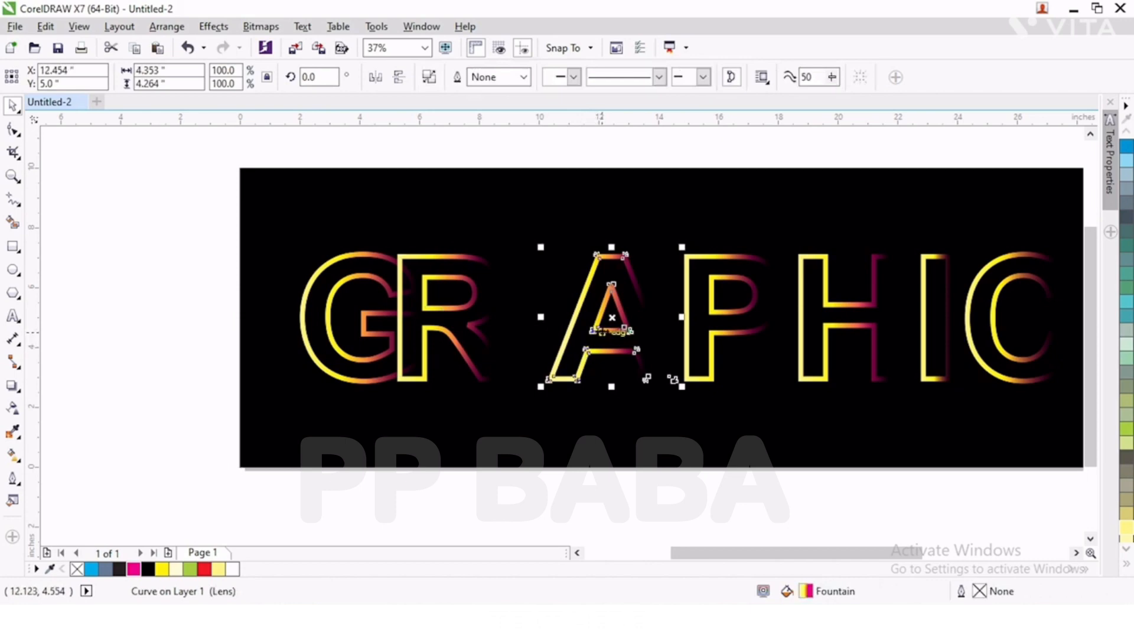
{"action": "key", "text": "Tab"}
{"action": "key", "text": "Tab"}
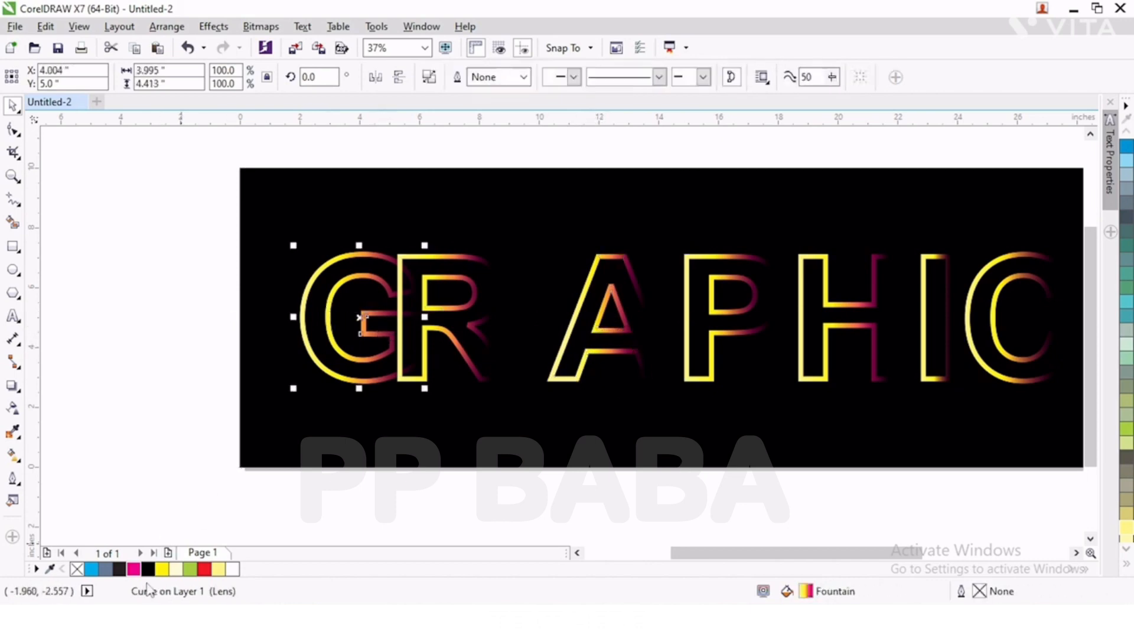
{"action": "double_click", "coordinate": [147, 569]}
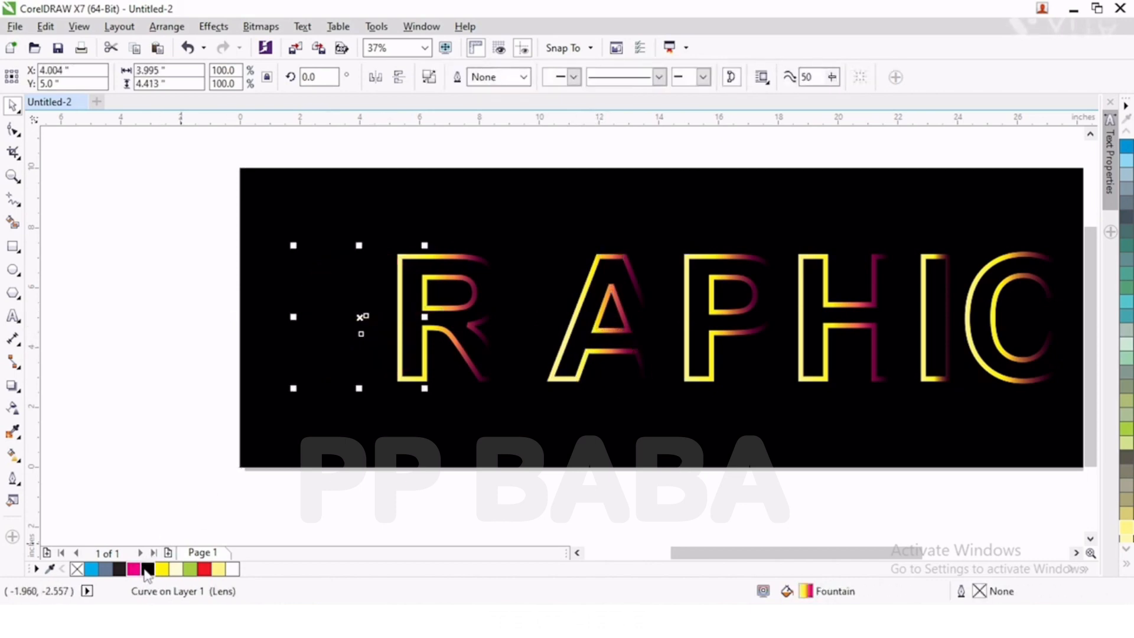
{"action": "left_click", "coordinate": [650, 523]}
{"action": "key", "text": "ctrl+z"}
{"action": "left_click", "coordinate": [507, 485]}
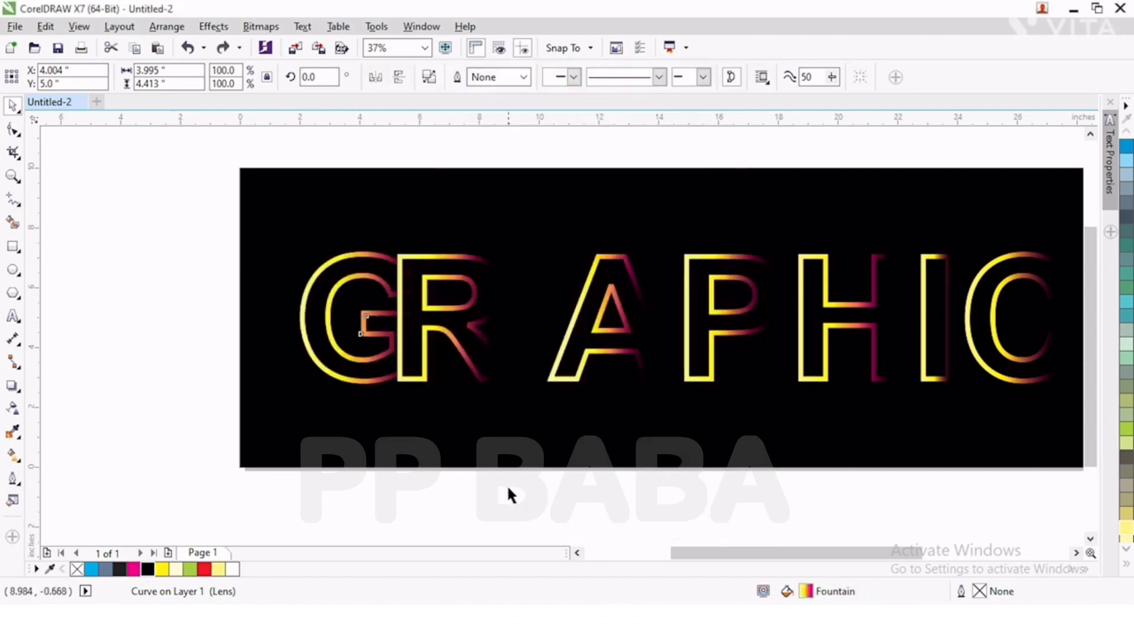
Shift the R slightly away from the G, and move the A against the R's faded side.
{"action": "left_click_drag", "start_coordinate": [454, 342], "coordinate": [465, 332]}
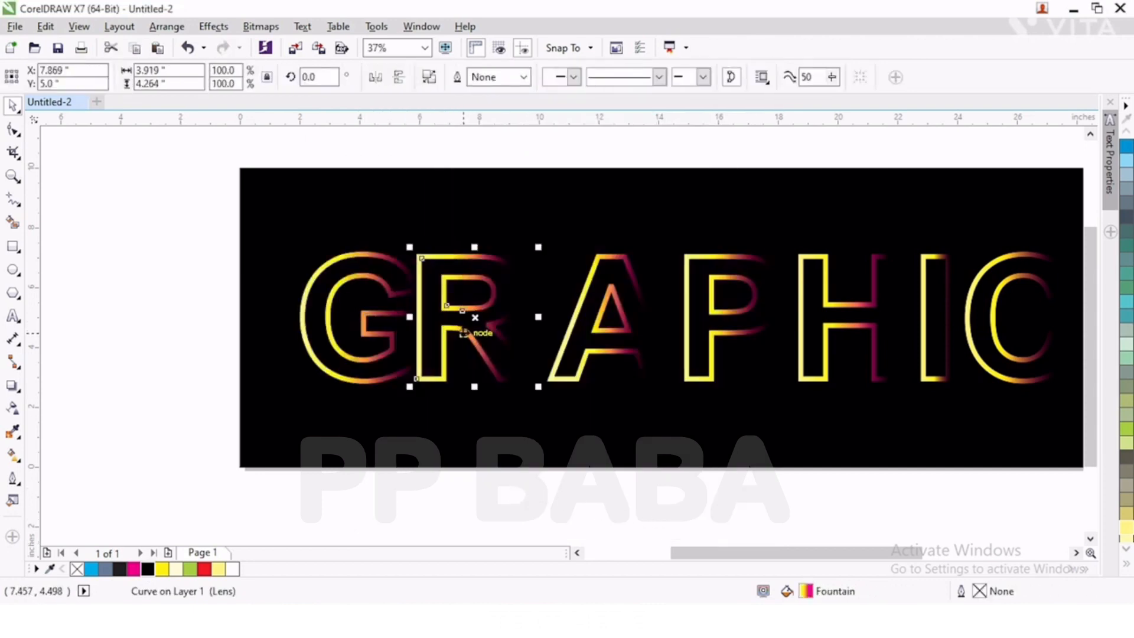
{"action": "left_click", "coordinate": [589, 336]}
{"action": "left_click_drag", "start_coordinate": [603, 333], "coordinate": [565, 336]}
Move the P to overlap the A's faded side and the H to overlap the P's faded side.
{"action": "left_click_drag", "start_coordinate": [711, 352], "coordinate": [632, 357]}
{"action": "scroll", "coordinate": [591, 355], "scroll_direction": "down", "scroll_amount": 2}
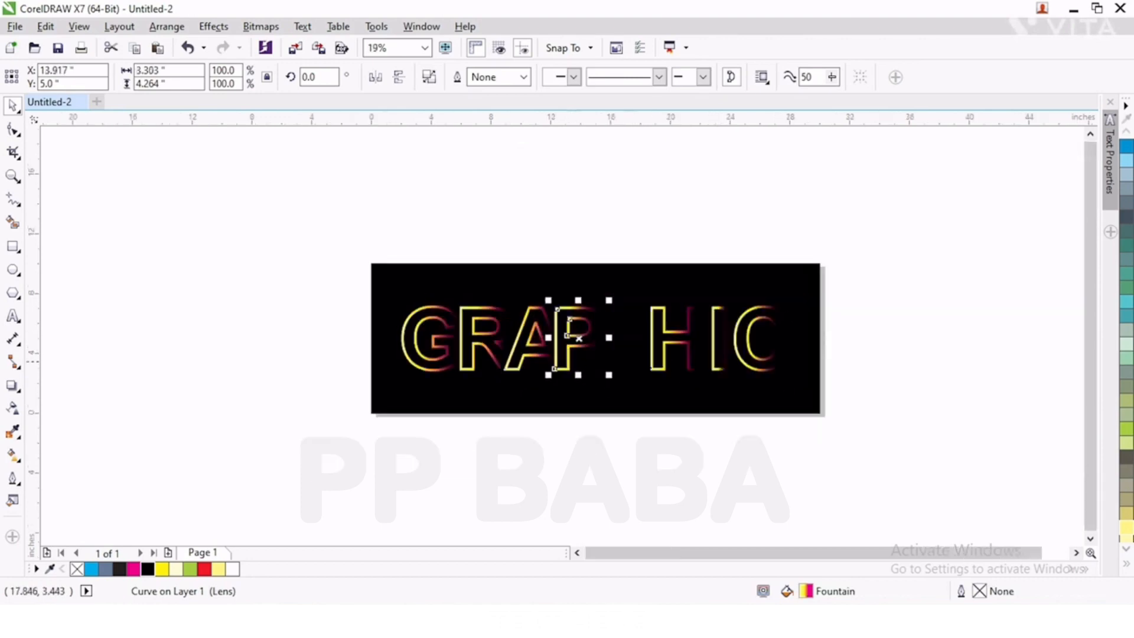
{"action": "scroll", "coordinate": [671, 331], "scroll_direction": "up", "scroll_amount": 2}
{"action": "left_click", "coordinate": [685, 325]}
{"action": "left_click_drag", "start_coordinate": [687, 326], "coordinate": [578, 328]}
Move the I close to the H's faded stem and the C against the I.
{"action": "left_click", "coordinate": [768, 334]}
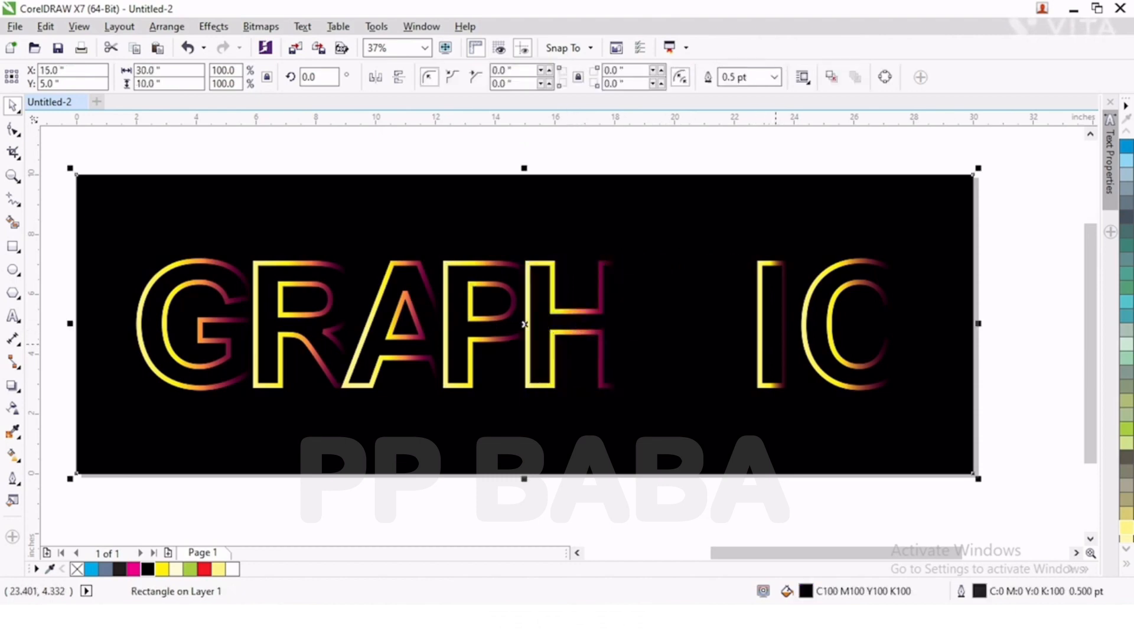
{"action": "left_click", "coordinate": [777, 344]}
{"action": "left_click_drag", "start_coordinate": [777, 344], "coordinate": [646, 344]}
{"action": "left_click", "coordinate": [829, 344]}
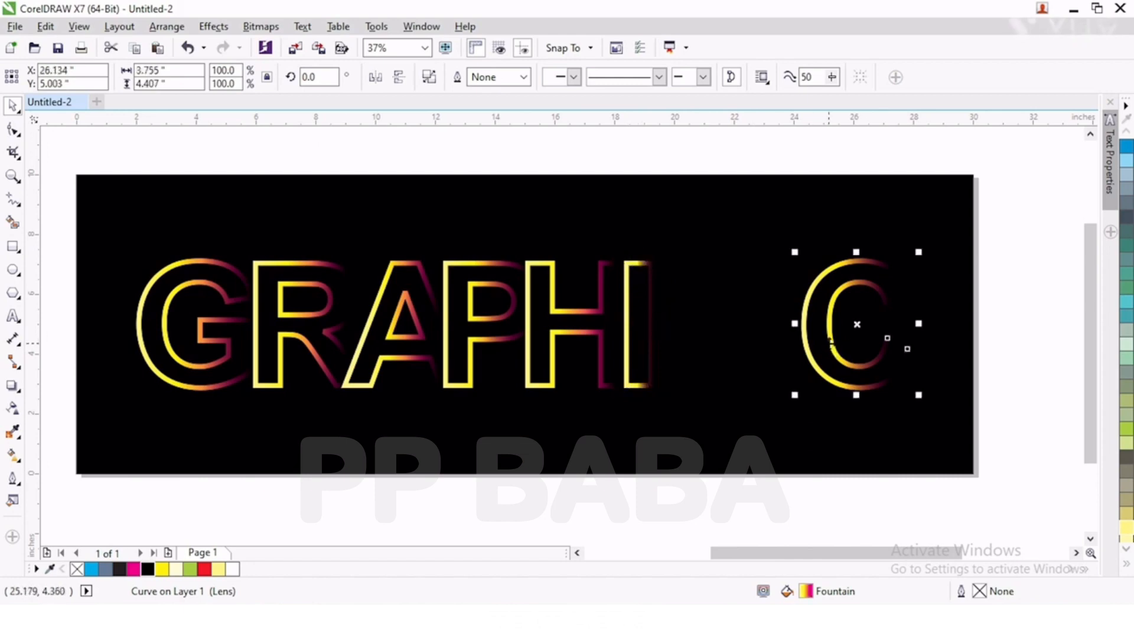
{"action": "left_click_drag", "start_coordinate": [858, 324], "coordinate": [703, 324]}
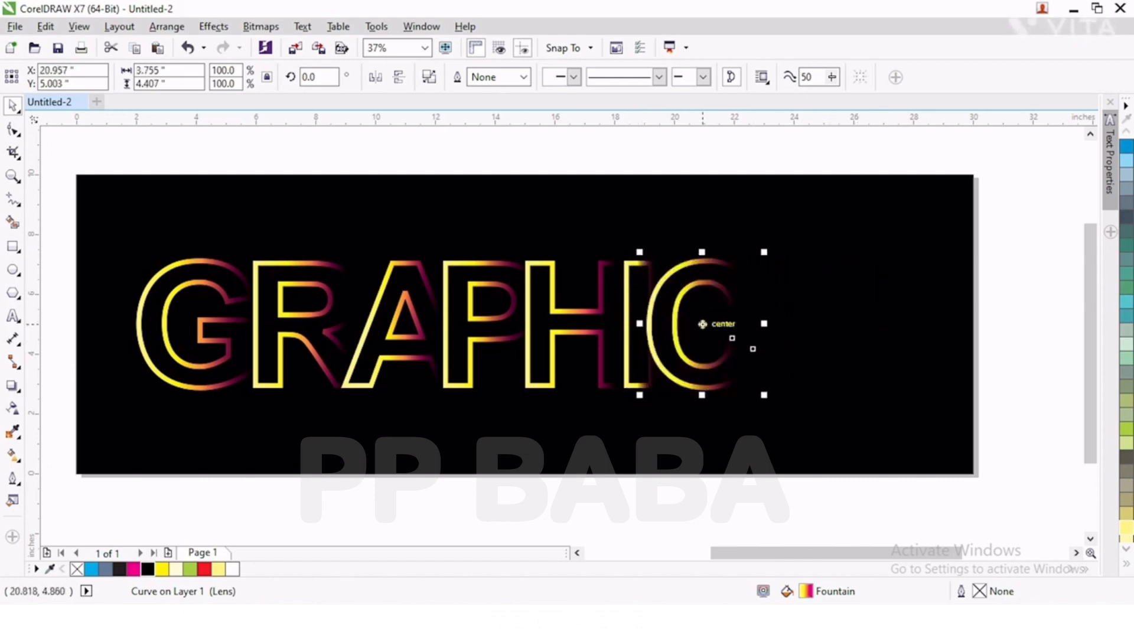
Select all seven letters of GRAPHIC together, leaving out the black background rectangle.
{"action": "scroll", "coordinate": [684, 325], "scroll_direction": "down", "scroll_amount": 2}
{"action": "left_click_drag", "start_coordinate": [811, 426], "coordinate": [370, 277]}
{"action": "left_click_drag", "start_coordinate": [845, 411], "coordinate": [688, 266]}
{"action": "key", "text": "Delete"}
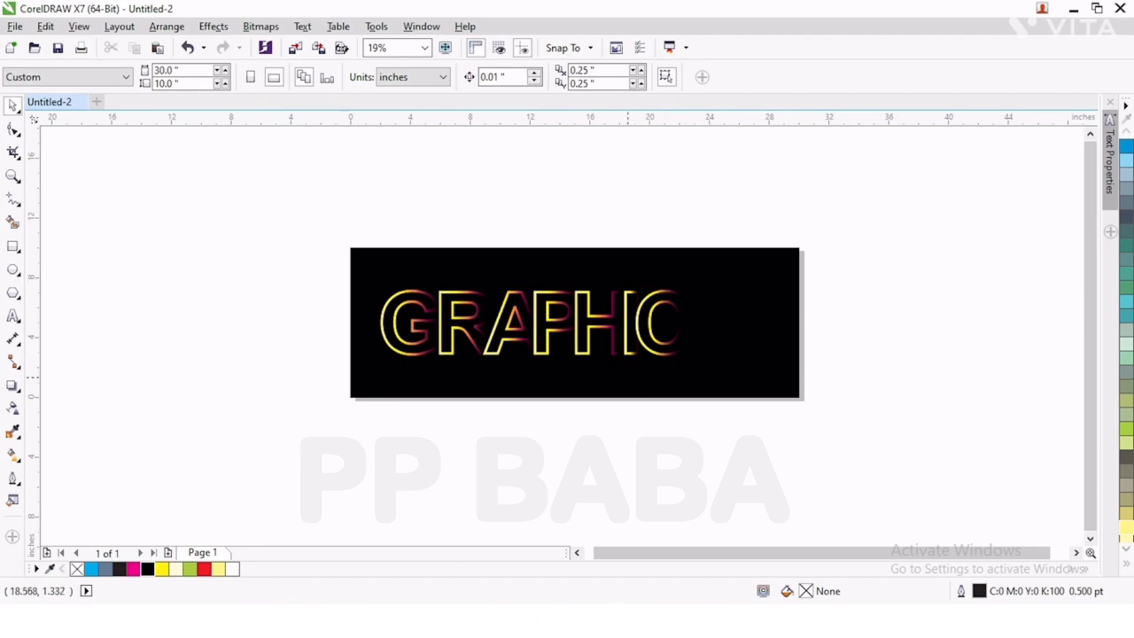
{"action": "left_click_drag", "start_coordinate": [313, 275], "coordinate": [748, 400]}
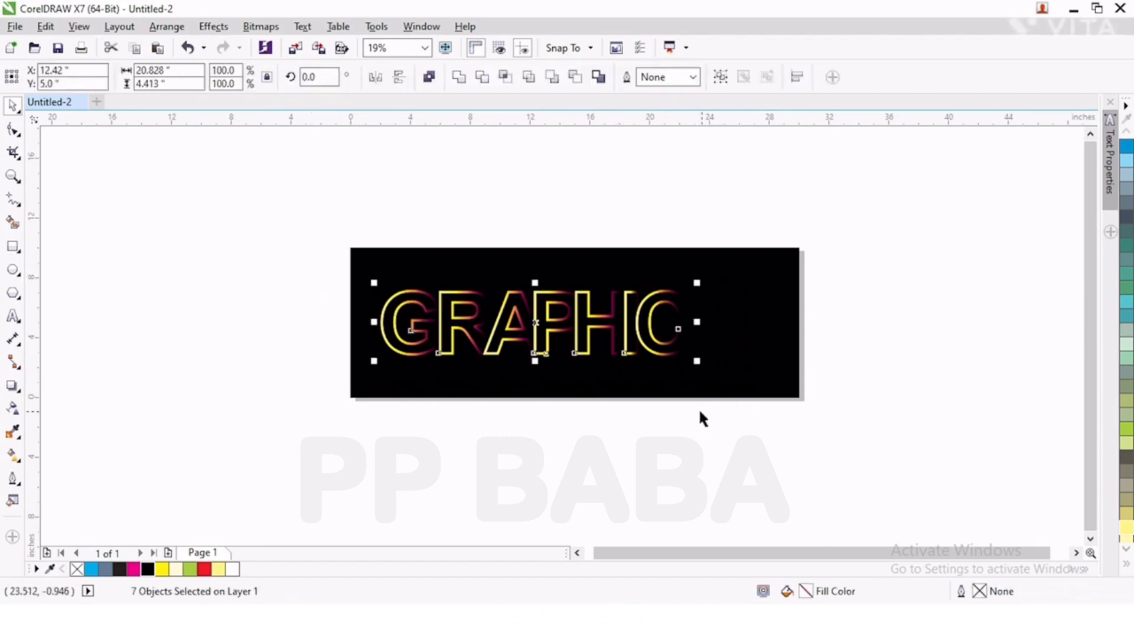
Group the seven letters, enlarging the group to about 26.45 inches wide, and centre it on the black rectangle.
{"action": "left_click", "coordinate": [721, 77]}
{"action": "left_click_drag", "start_coordinate": [698, 362], "coordinate": [781, 396]}
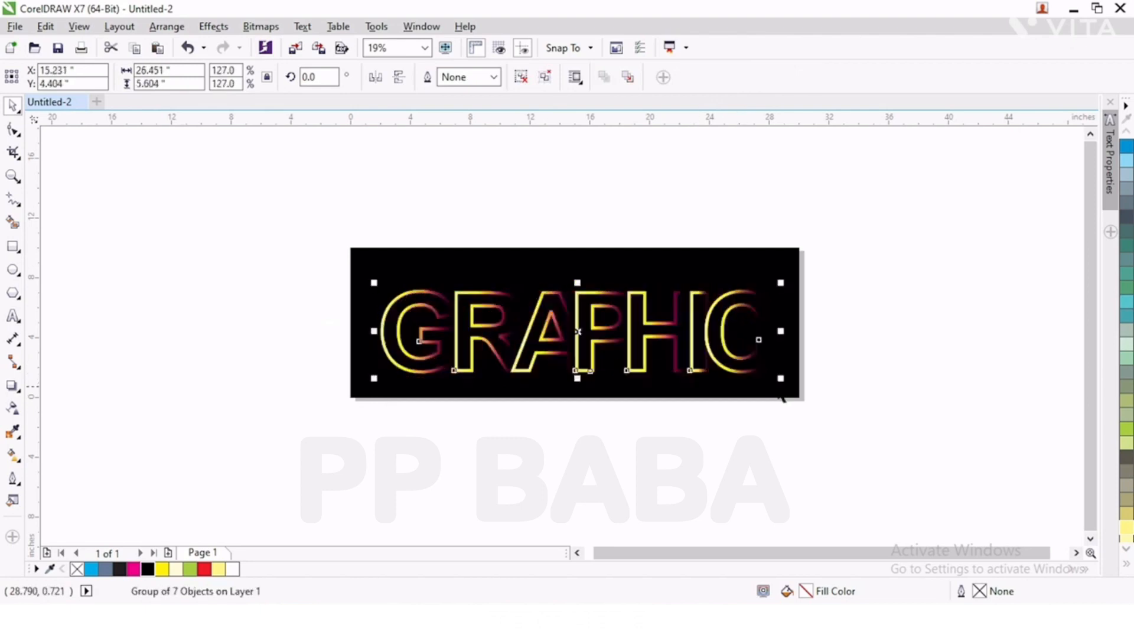
{"action": "left_click", "coordinate": [755, 391], "text": "shift"}
{"action": "key", "text": "e"}
{"action": "key", "text": "c"}
{"action": "left_click", "coordinate": [726, 420]}
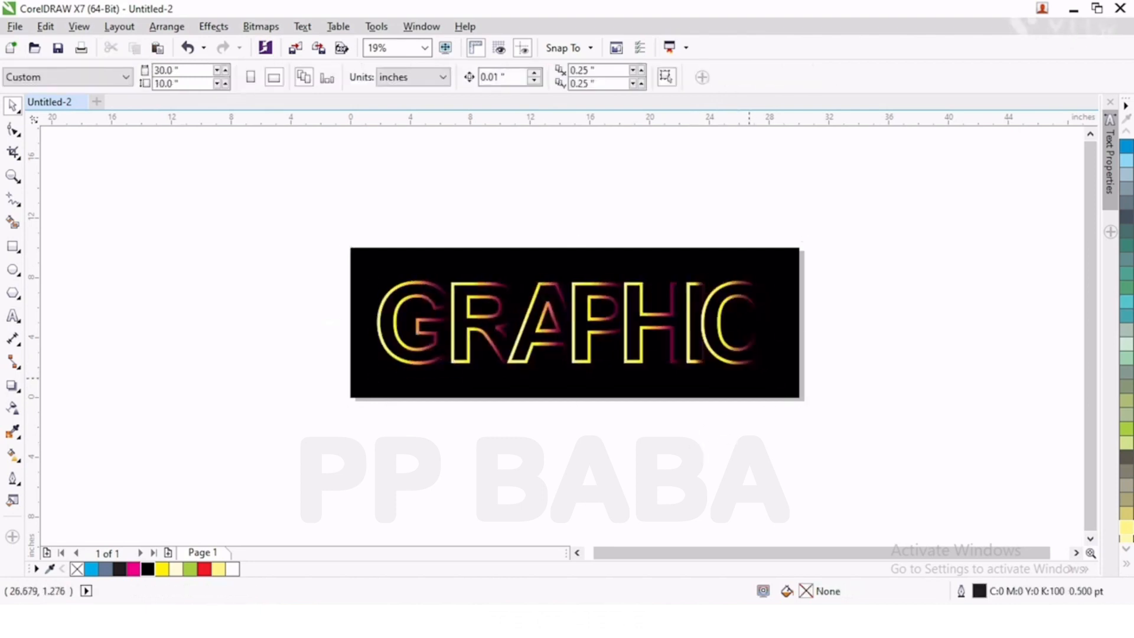
Set the page height to 20 inches.
{"action": "scroll", "coordinate": [658, 359], "scroll_direction": "up", "scroll_amount": 1}
{"action": "scroll", "coordinate": [646, 358], "scroll_direction": "down", "scroll_amount": 1}
{"action": "scroll", "coordinate": [597, 342], "scroll_direction": "up", "scroll_amount": 1}
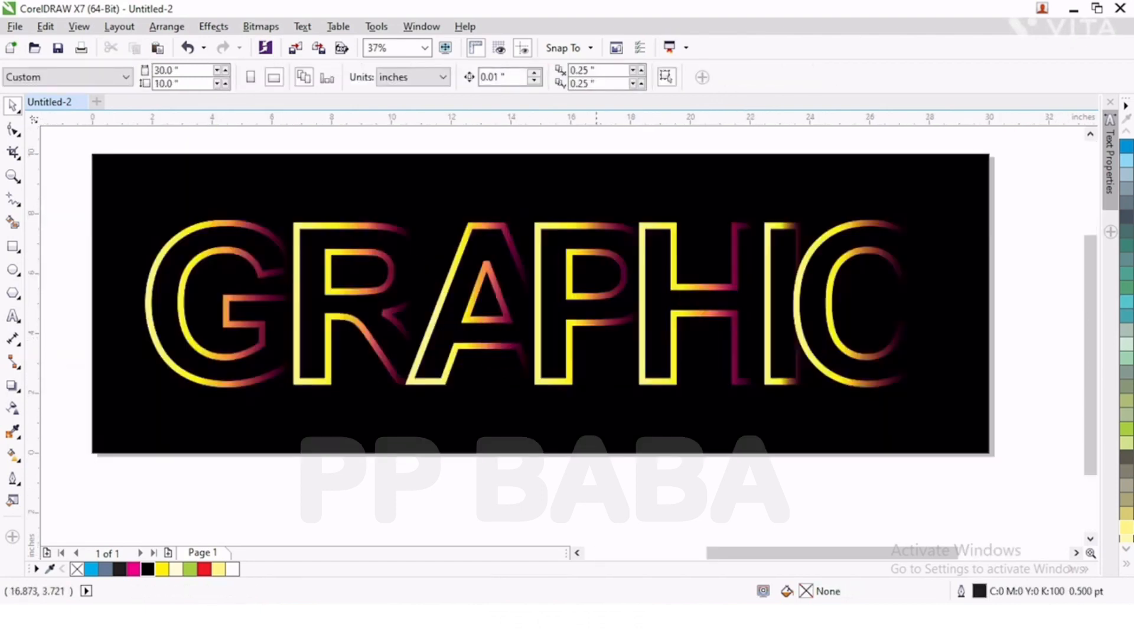
{"action": "scroll", "coordinate": [424, 344], "scroll_direction": "down", "scroll_amount": 1}
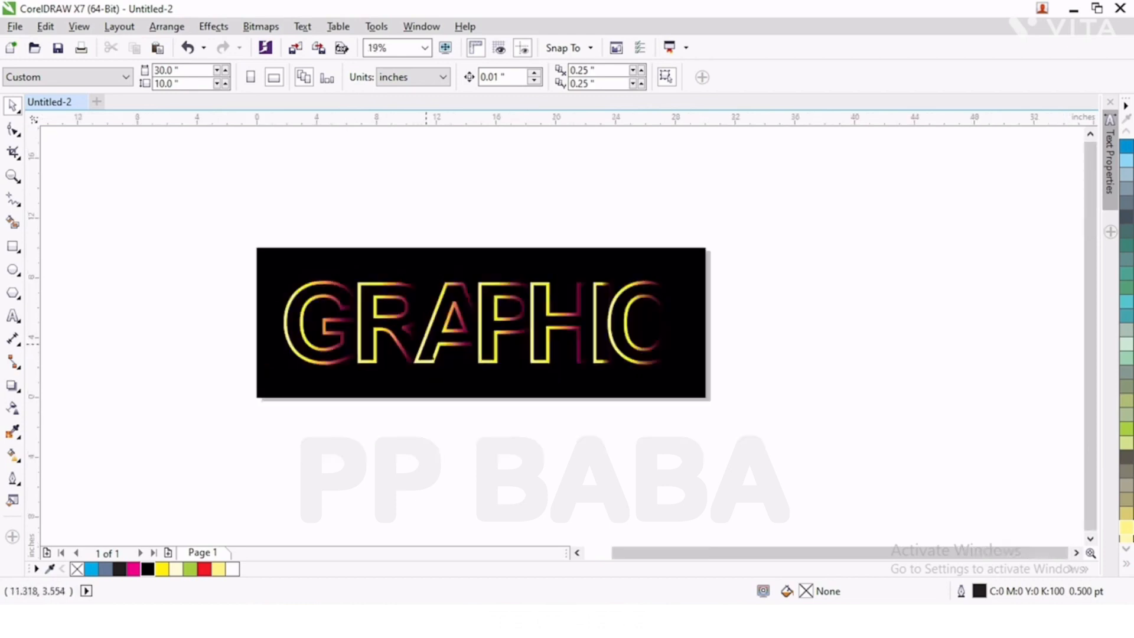
{"action": "left_click_drag", "start_coordinate": [426, 344], "coordinate": [454, 364]}
{"action": "left_click", "coordinate": [461, 370]}
{"action": "left_click", "coordinate": [269, 140]}
{"action": "left_click_drag", "start_coordinate": [177, 83], "coordinate": [96, 87]}
{"action": "type", "text": "20"}
{"action": "key", "text": "Return"}
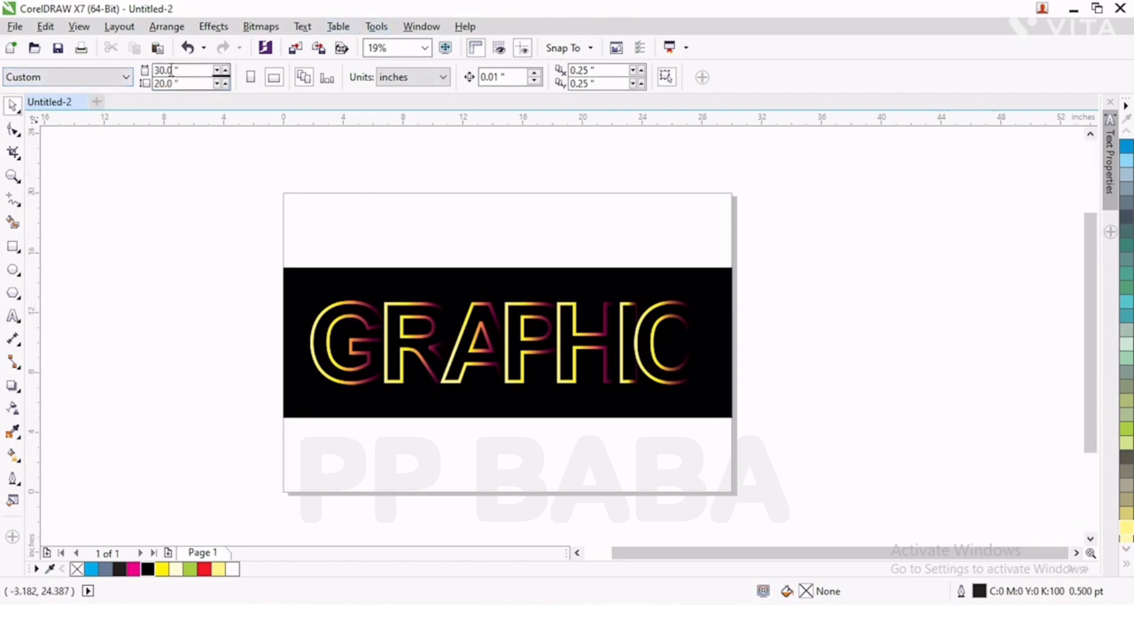
Set the black background rectangle's height to 20 inches.
{"action": "left_click", "coordinate": [450, 281]}
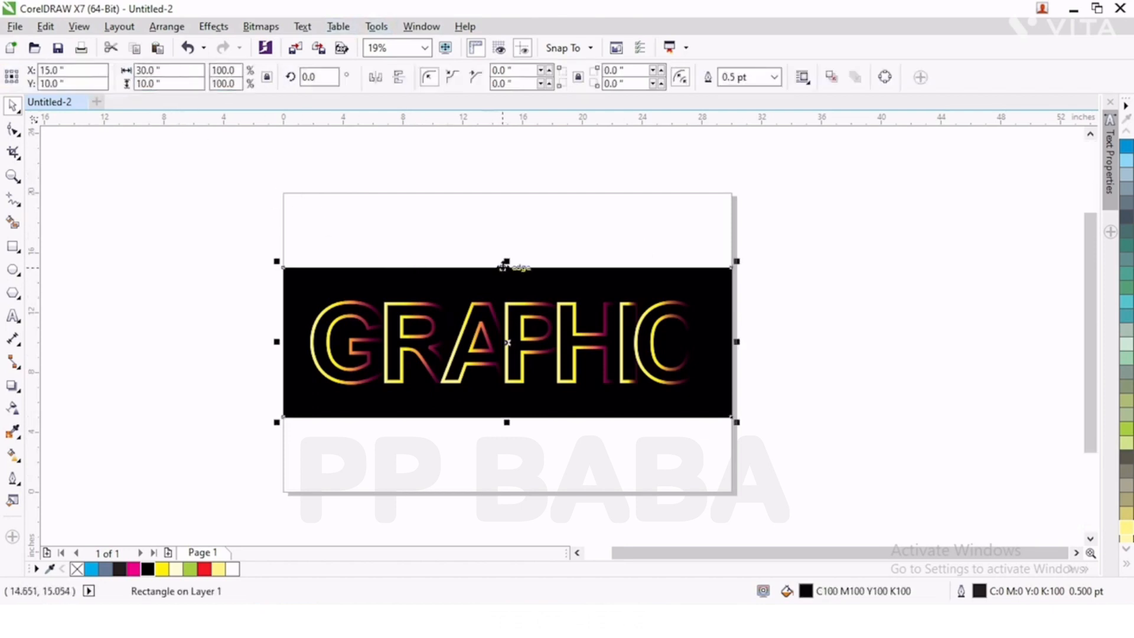
{"action": "left_click_drag", "start_coordinate": [186, 89], "coordinate": [136, 83]}
{"action": "type", "text": "20"}
{"action": "key", "text": "Return"}
Set both the page height and the black background rectangle's height to 15 inches.
{"action": "left_click", "coordinate": [228, 276]}
{"action": "left_click_drag", "start_coordinate": [228, 277], "coordinate": [735, 405]}
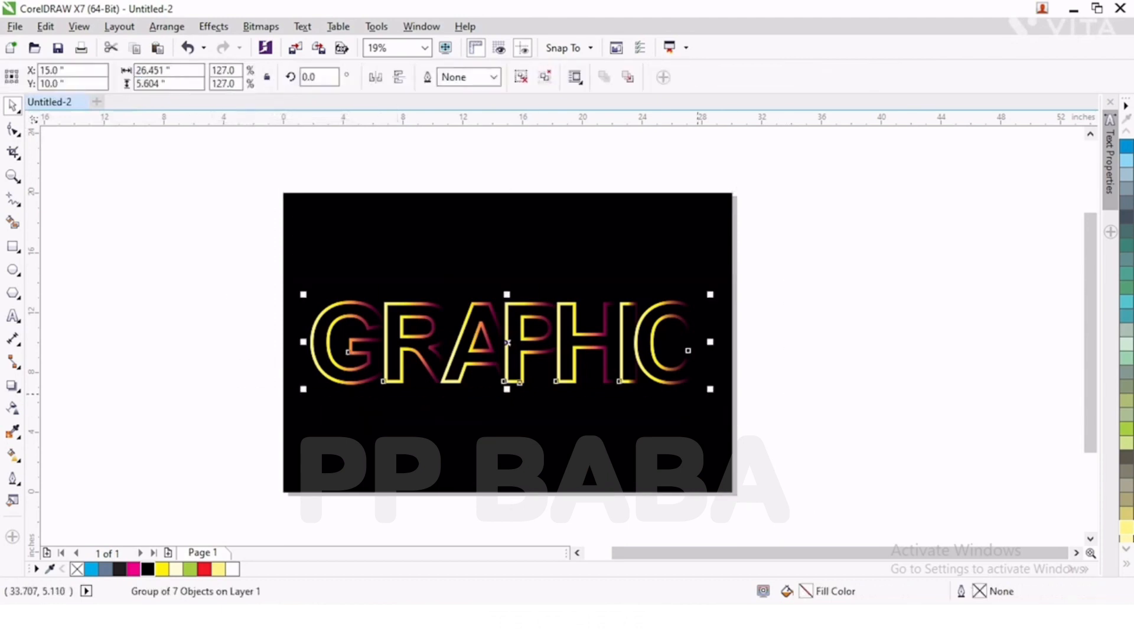
{"action": "left_click_drag", "start_coordinate": [603, 349], "coordinate": [598, 296]}
{"action": "left_click", "coordinate": [189, 135]}
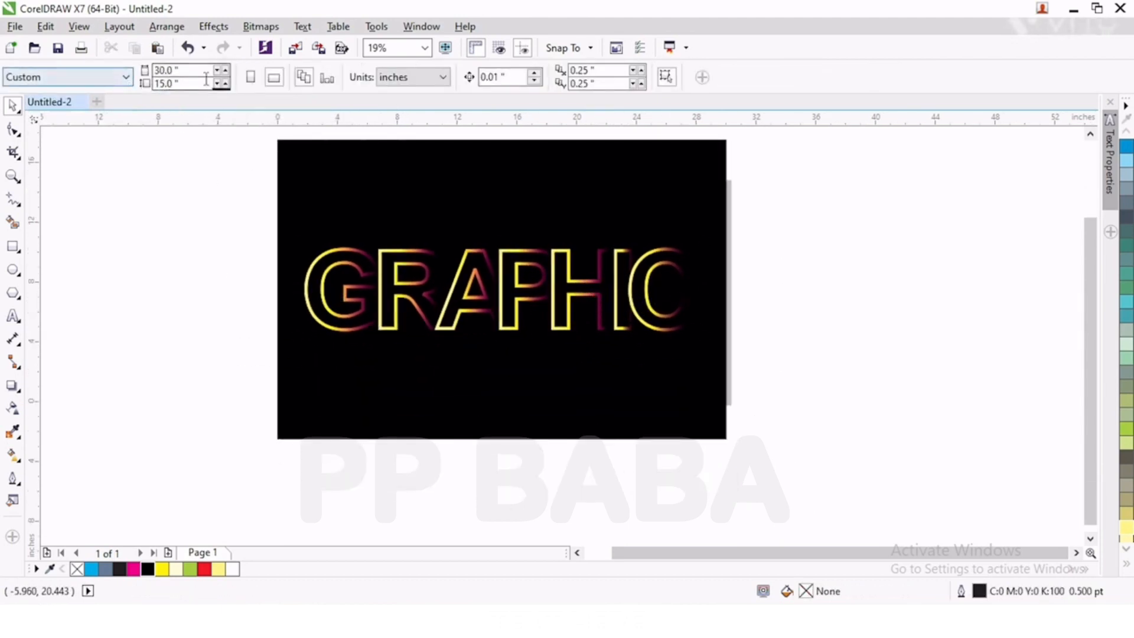
{"action": "left_click", "coordinate": [287, 140]}
{"action": "type", "text": "15"}
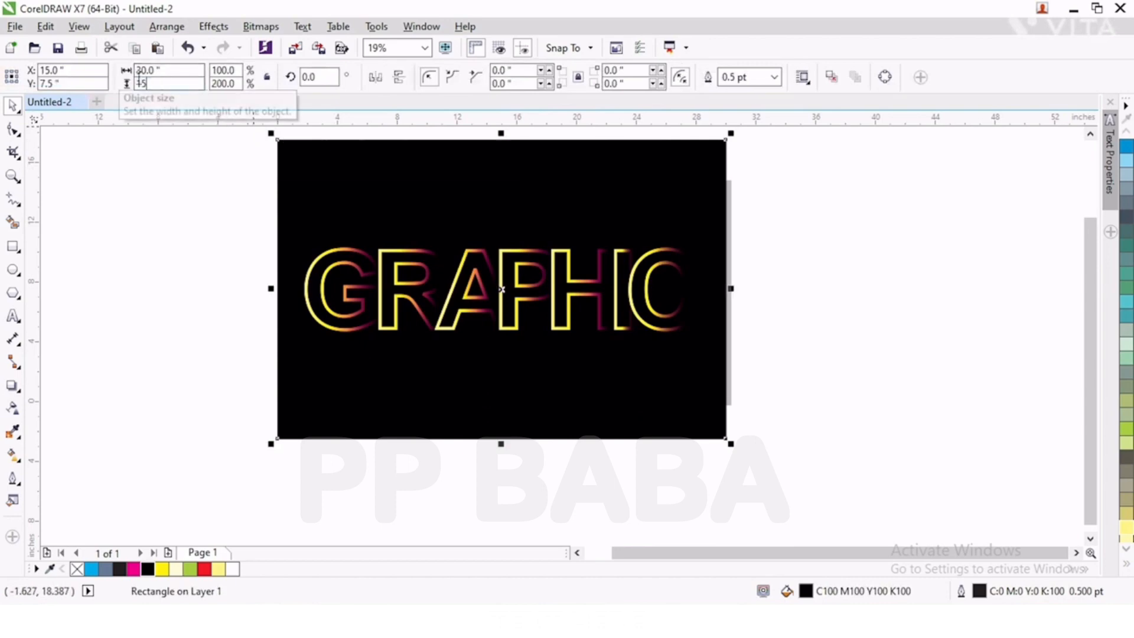
{"action": "key", "text": "Return"}
Move the GRAPHIC letter group straight up to a vertical position of about 8.35 inches.
{"action": "left_click_drag", "start_coordinate": [182, 216], "coordinate": [749, 351]}
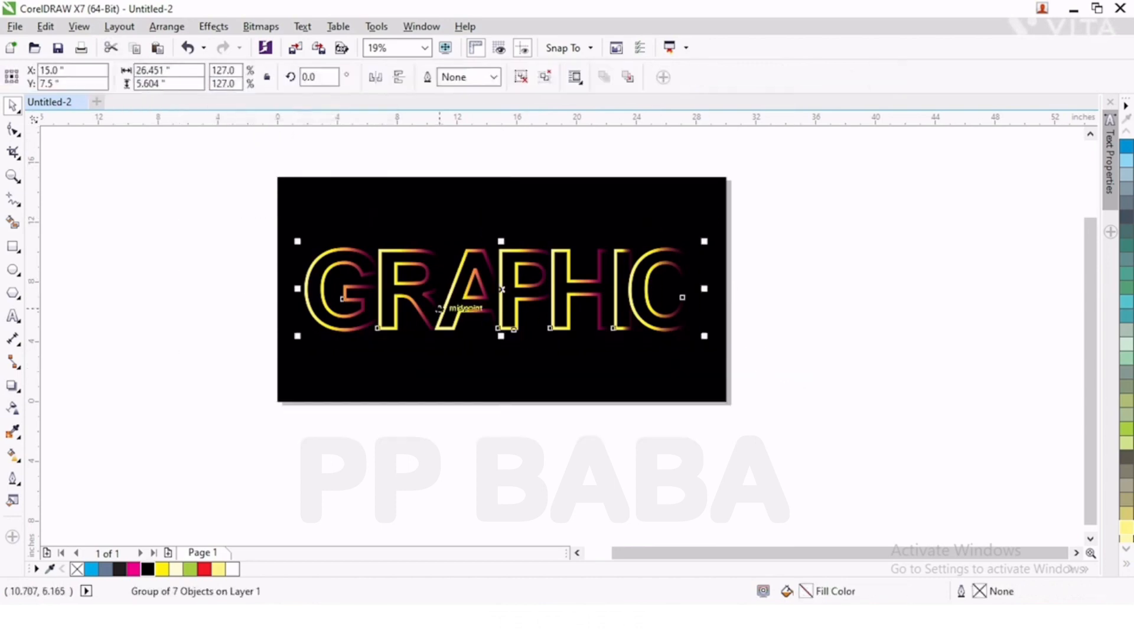
{"action": "left_click_drag", "start_coordinate": [513, 294], "coordinate": [514, 282]}
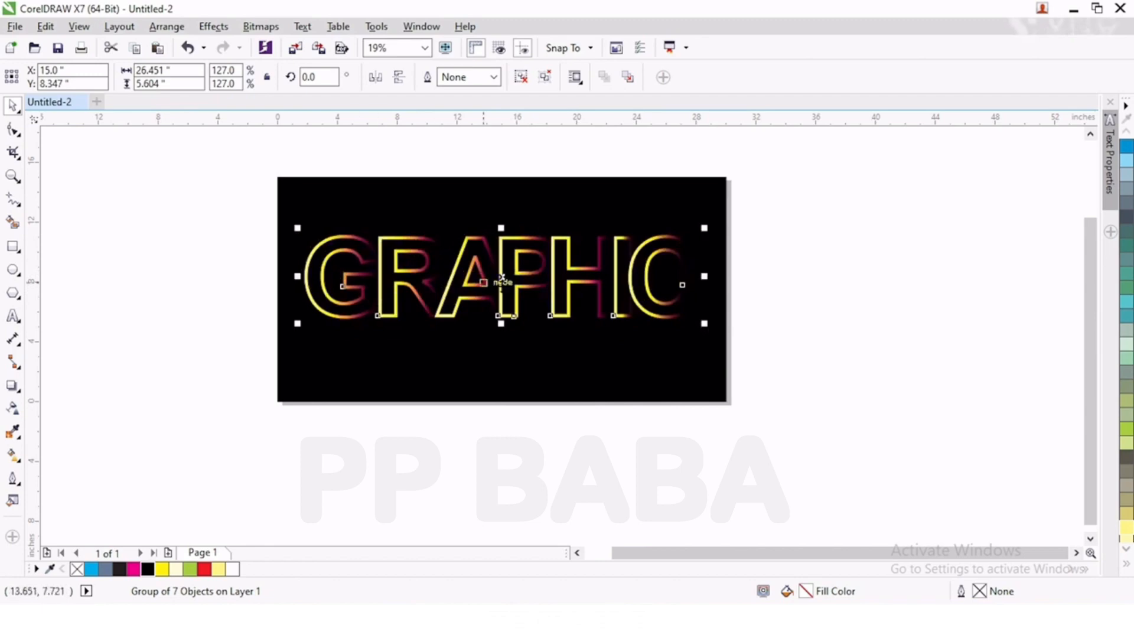
Paste a copy of the letter group in place and flip it vertically directly below the original at the same size.
{"action": "left_click", "coordinate": [45, 28]}
{"action": "left_click", "coordinate": [69, 141]}
{"action": "left_click", "coordinate": [45, 28]}
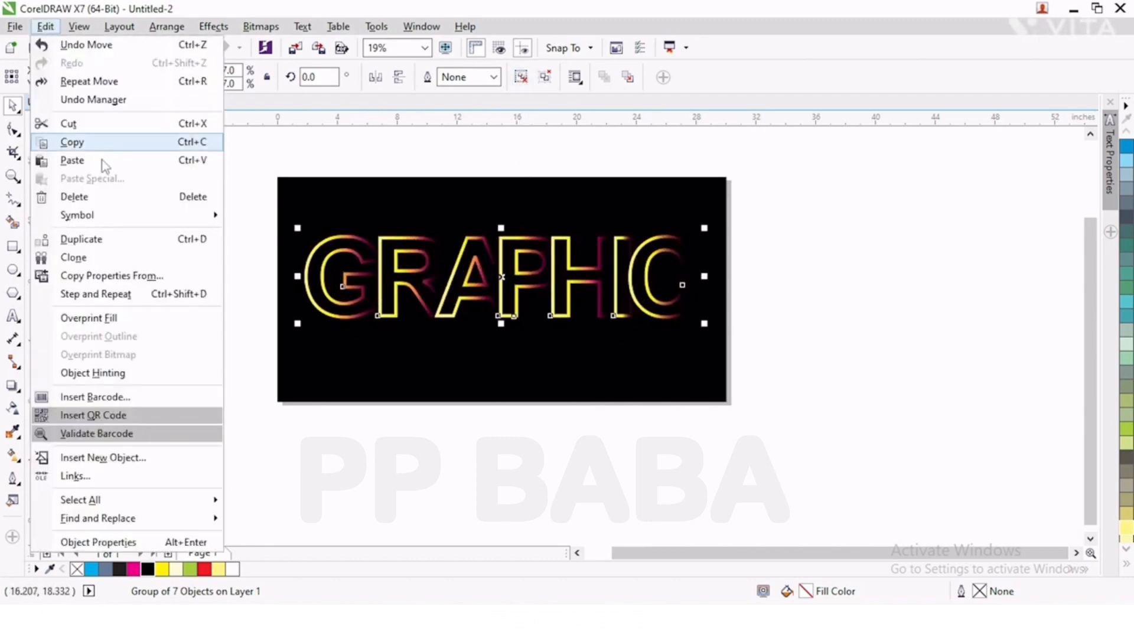
{"action": "left_click", "coordinate": [65, 157]}
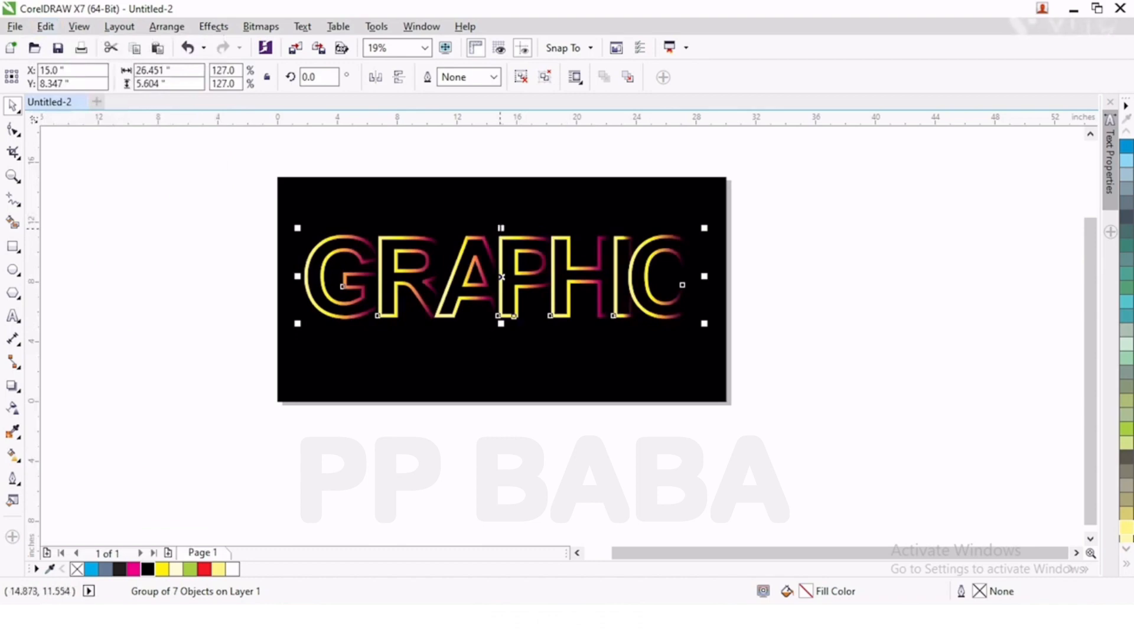
{"action": "left_click", "coordinate": [45, 28]}
{"action": "left_click", "coordinate": [68, 157]}
{"action": "left_click_drag", "start_coordinate": [501, 228], "coordinate": [504, 336]}
{"action": "scroll", "coordinate": [375, 346], "scroll_direction": "down", "scroll_amount": 1}
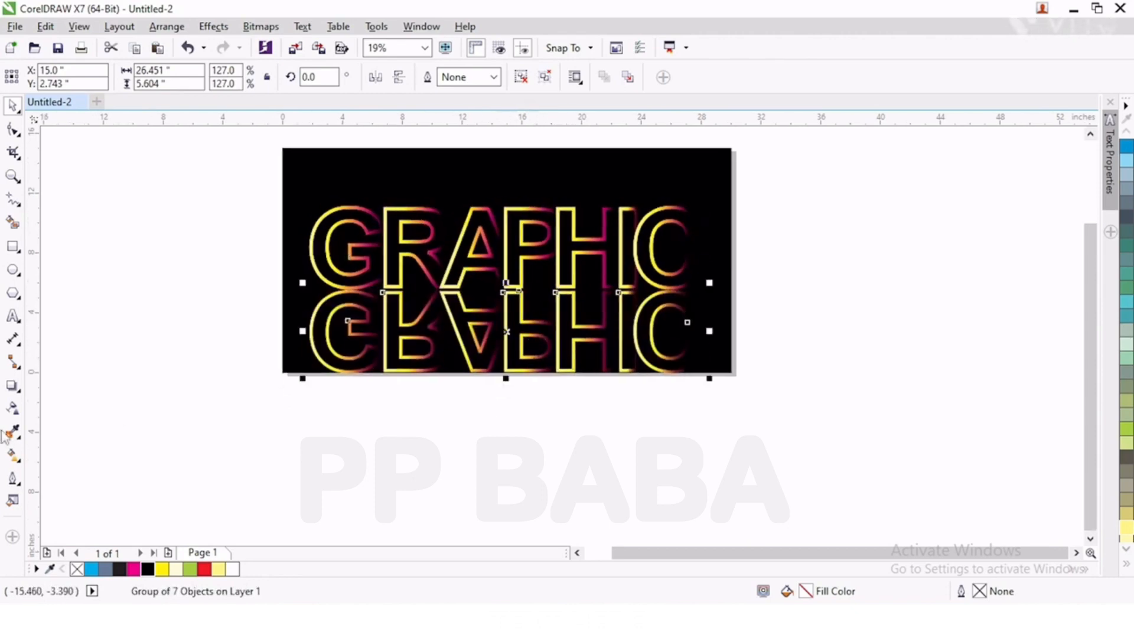
Convert the flipped lettering copy to a 200 dpi CMYK bitmap.
{"action": "left_click", "coordinate": [13, 408]}
{"action": "left_click", "coordinate": [13, 106]}
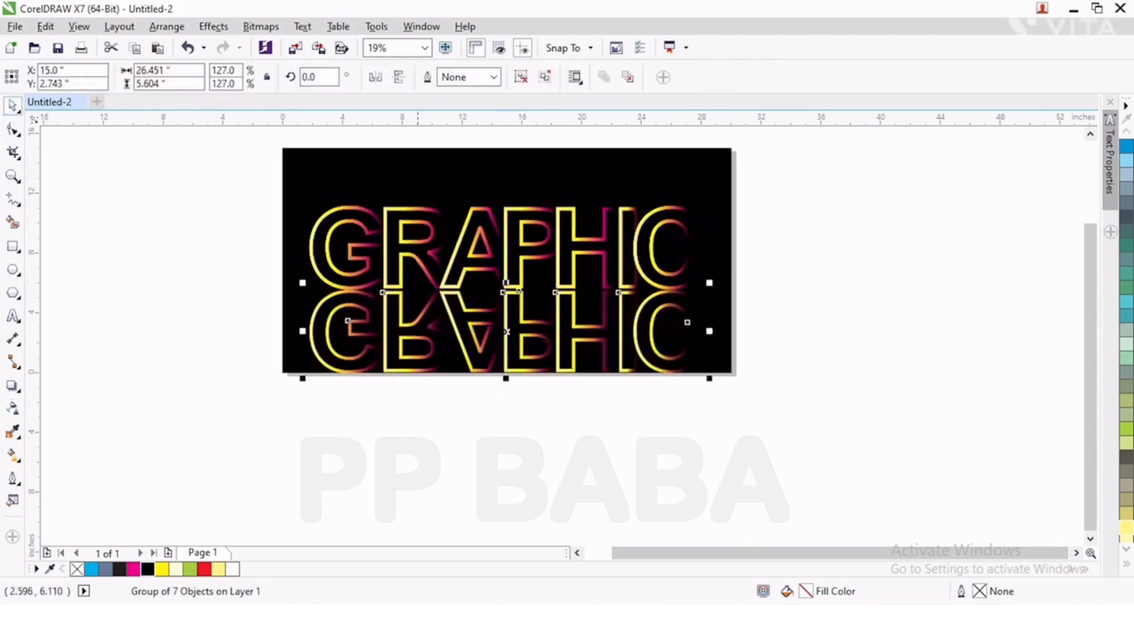
{"action": "left_click", "coordinate": [260, 26]}
{"action": "left_click", "coordinate": [311, 43]}
{"action": "left_click", "coordinate": [528, 394]}
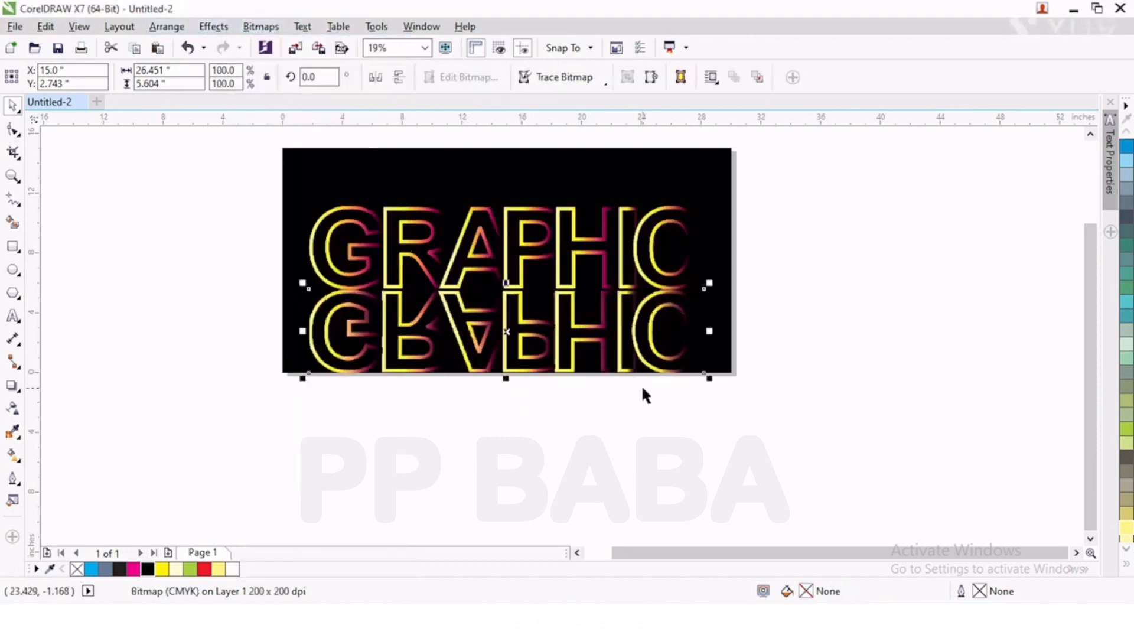
Apply a linear transparency at -90° to the flipped bitmap so it fades out downward before reaching its lower edge.
{"action": "left_click", "coordinate": [15, 409]}
{"action": "left_click_drag", "start_coordinate": [498, 332], "coordinate": [498, 306]}
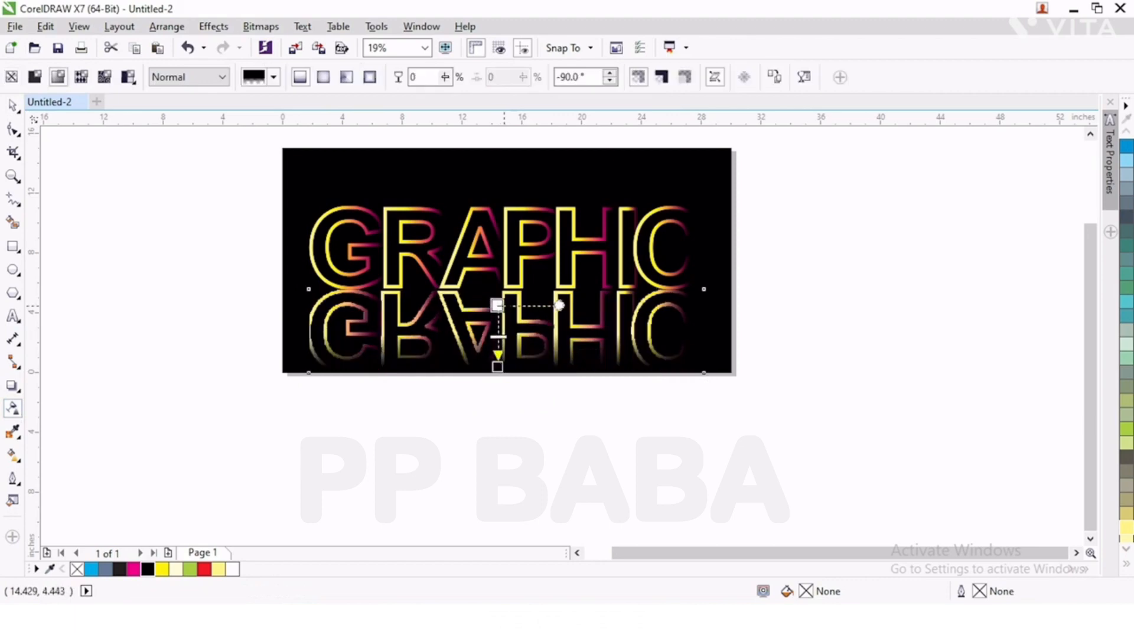
{"action": "left_click_drag", "start_coordinate": [498, 366], "coordinate": [498, 348]}
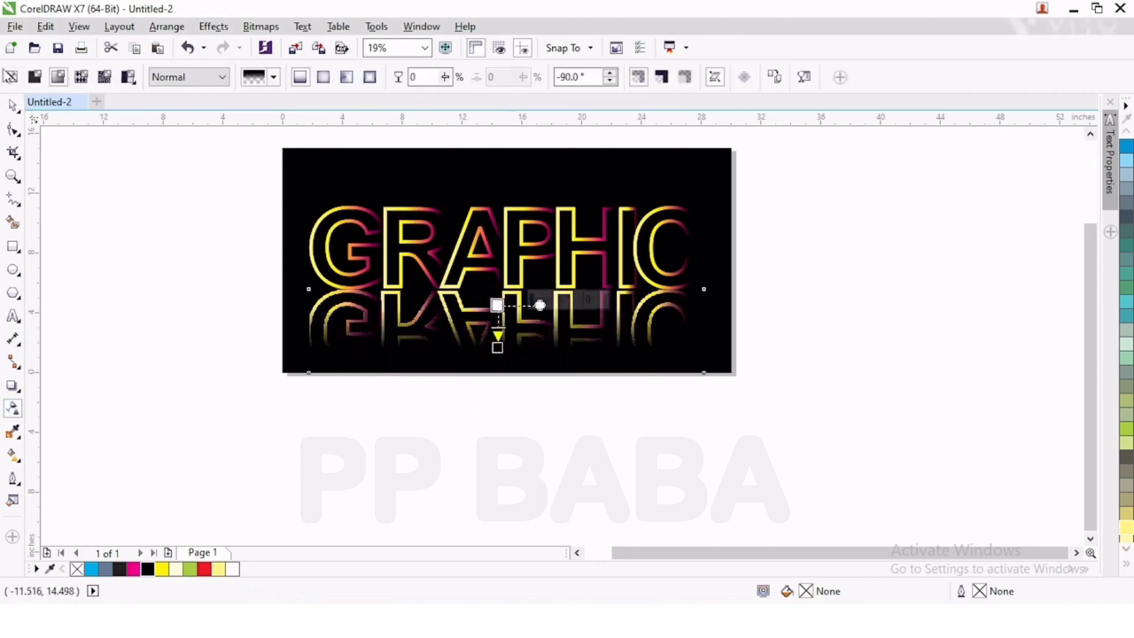
Nudge the flipped bitmap down to a vertical position of about 2.54 inches, leaving a narrow gap below the original letters.
{"action": "left_click", "coordinate": [13, 107]}
{"action": "scroll", "coordinate": [445, 324], "scroll_direction": "up", "scroll_amount": 4}
{"action": "scroll", "coordinate": [446, 325], "scroll_direction": "down", "scroll_amount": 2}
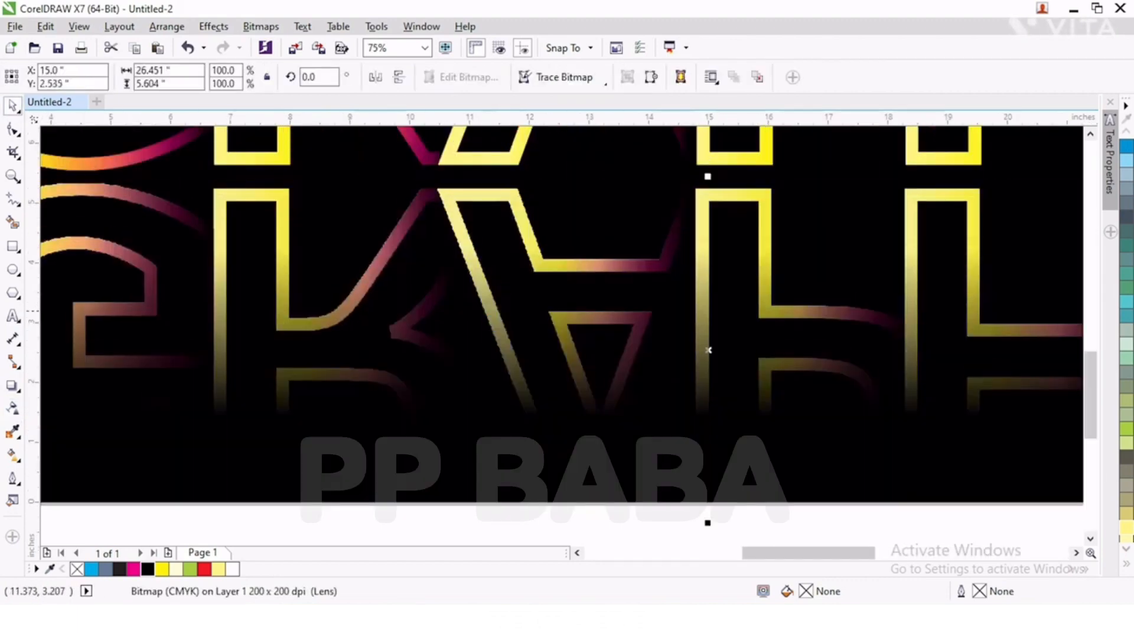
Move both ends of the reflection's transparency gradient upward to make the reflection fainter and shorter.
{"action": "left_click", "coordinate": [13, 409]}
{"action": "left_click_drag", "start_coordinate": [570, 276], "coordinate": [569, 202]}
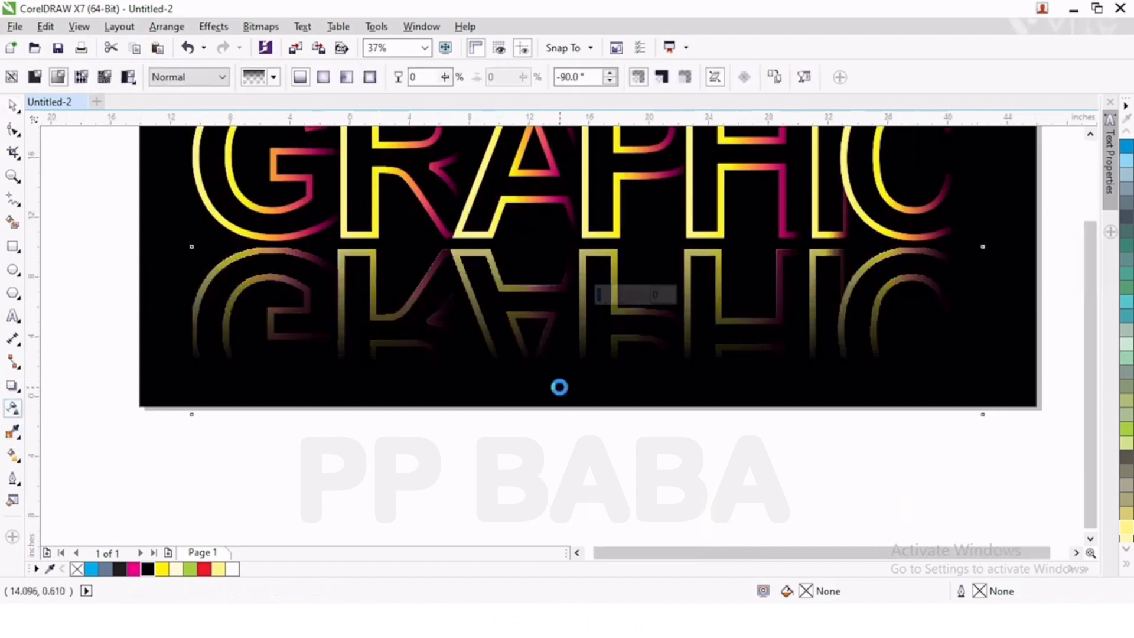
{"action": "scroll", "coordinate": [560, 387], "scroll_direction": "down", "scroll_amount": 2}
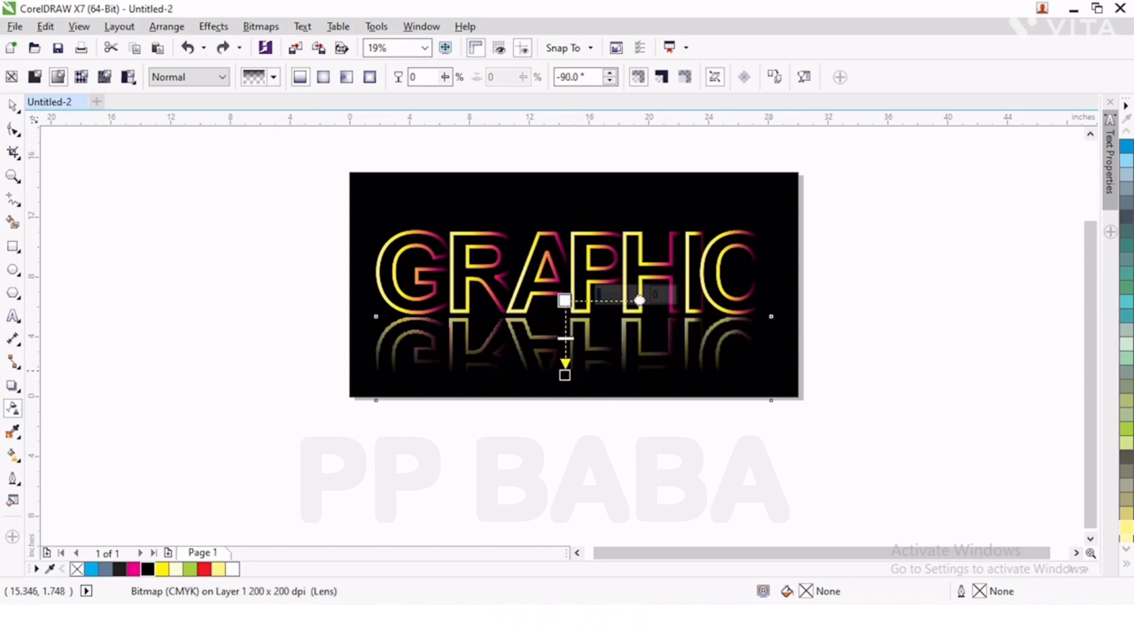
{"action": "left_click_drag", "start_coordinate": [565, 375], "coordinate": [566, 358]}
{"action": "left_click_drag", "start_coordinate": [564, 301], "coordinate": [566, 268]}
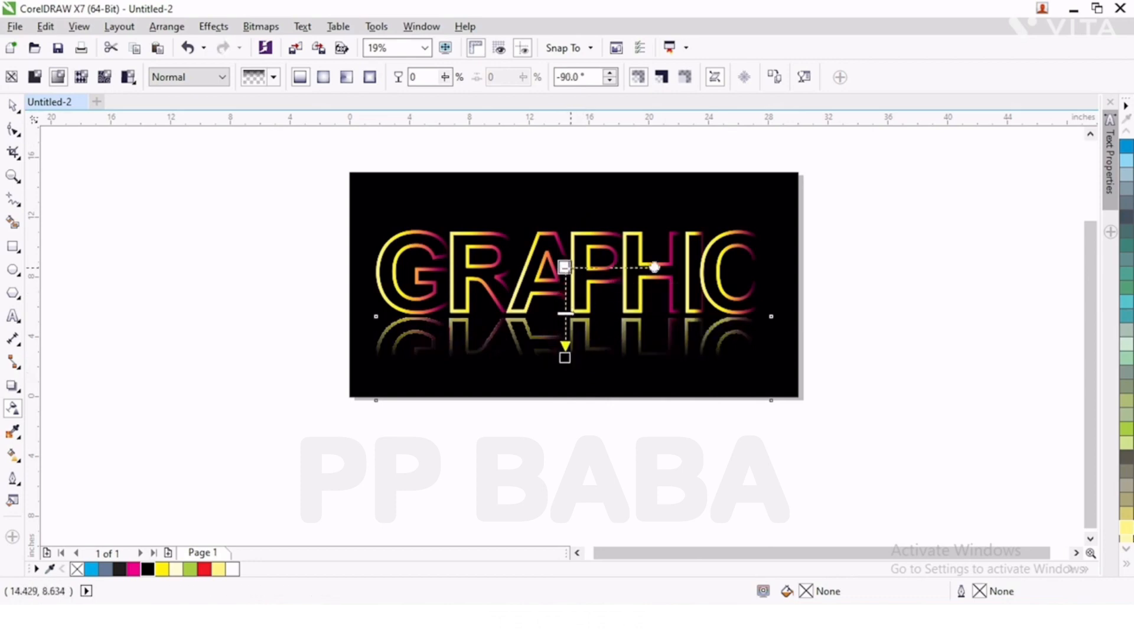
Examine the finished GRAPHIC lettering and its reflection with the whole page in view.
{"action": "left_click", "coordinate": [13, 105]}
{"action": "left_click", "coordinate": [242, 295]}
{"action": "left_click", "coordinate": [587, 396]}
{"action": "left_click", "coordinate": [480, 427]}
{"action": "left_click", "coordinate": [482, 390]}
{"action": "right_click", "coordinate": [486, 390]}
{"action": "left_click", "coordinate": [584, 142]}
{"action": "left_click", "coordinate": [360, 195]}
{"action": "left_click_drag", "start_coordinate": [271, 203], "coordinate": [873, 418]}
{"action": "left_click", "coordinate": [858, 416]}
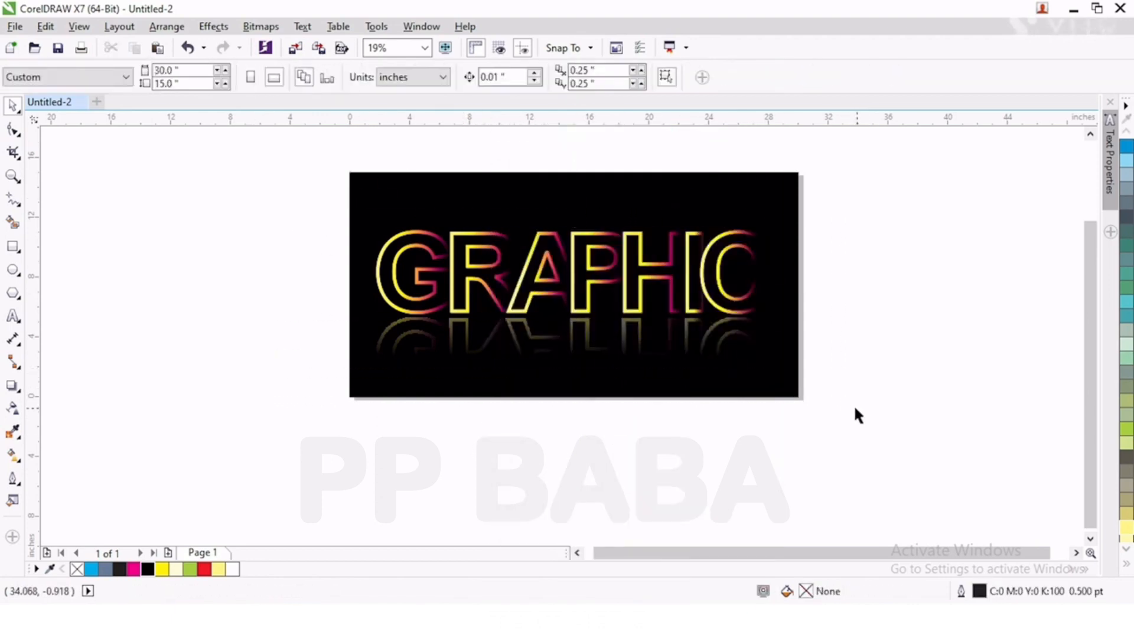
{"action": "key", "text": "shift+F4"}
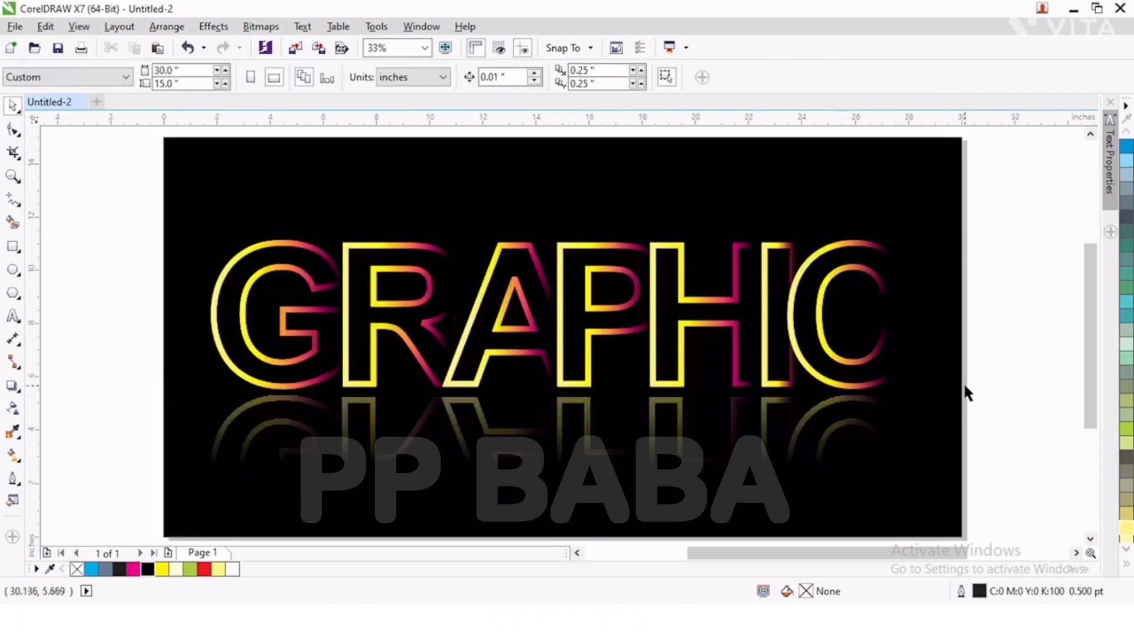